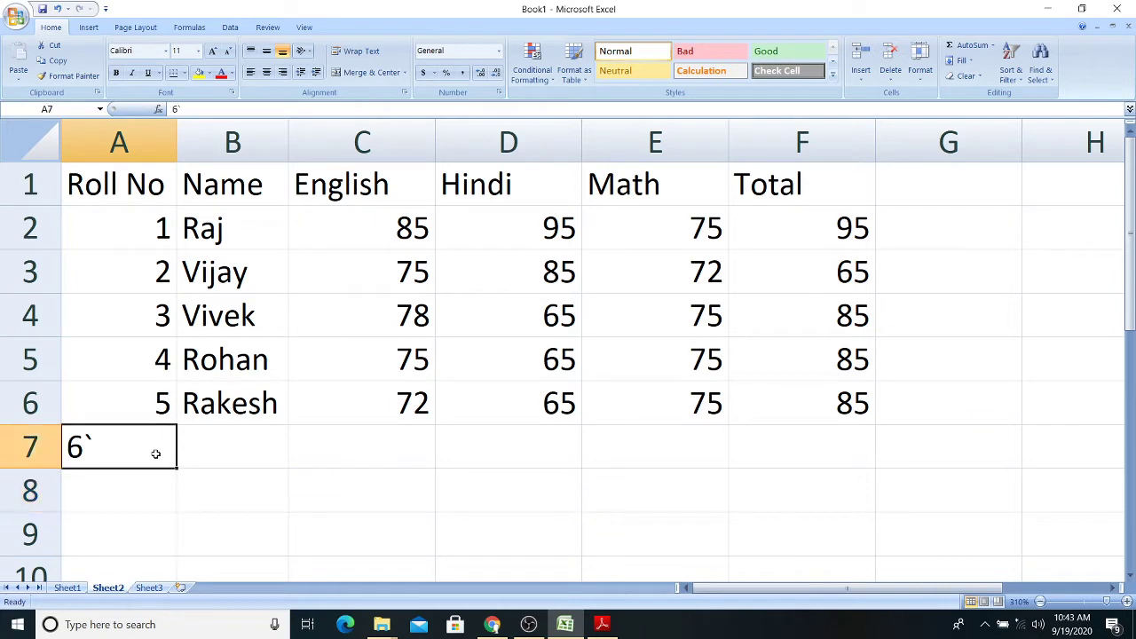
# - Enter the roll numbers 6, 7 and 8 in cells A7 to A9
pyautogui.write('6')
pyautogui.press('Return')
pyautogui.write('7')
pyautogui.press('Return')
pyautogui.write('8')
pyautogui.press('Return')
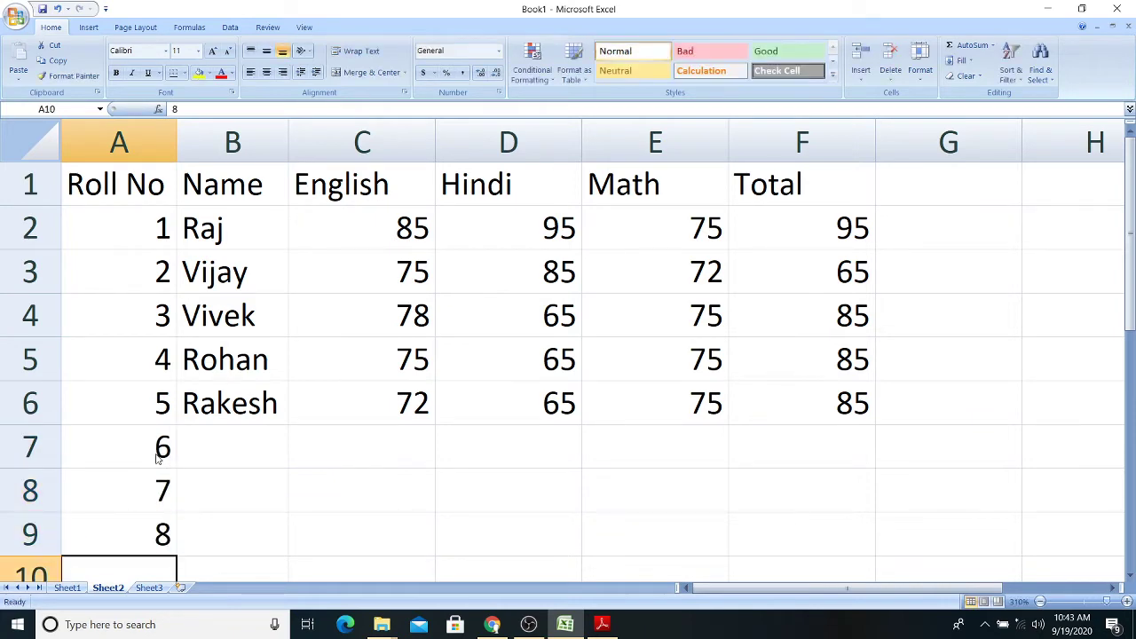
# - Fill in the student names for roll numbers 6, 7 and 8 in cells B7 to B9
pyautogui.press('Up')
pyautogui.press('Up')
pyautogui.press('Up')
pyautogui.press('Right')
pyautogui.write('Ajay')
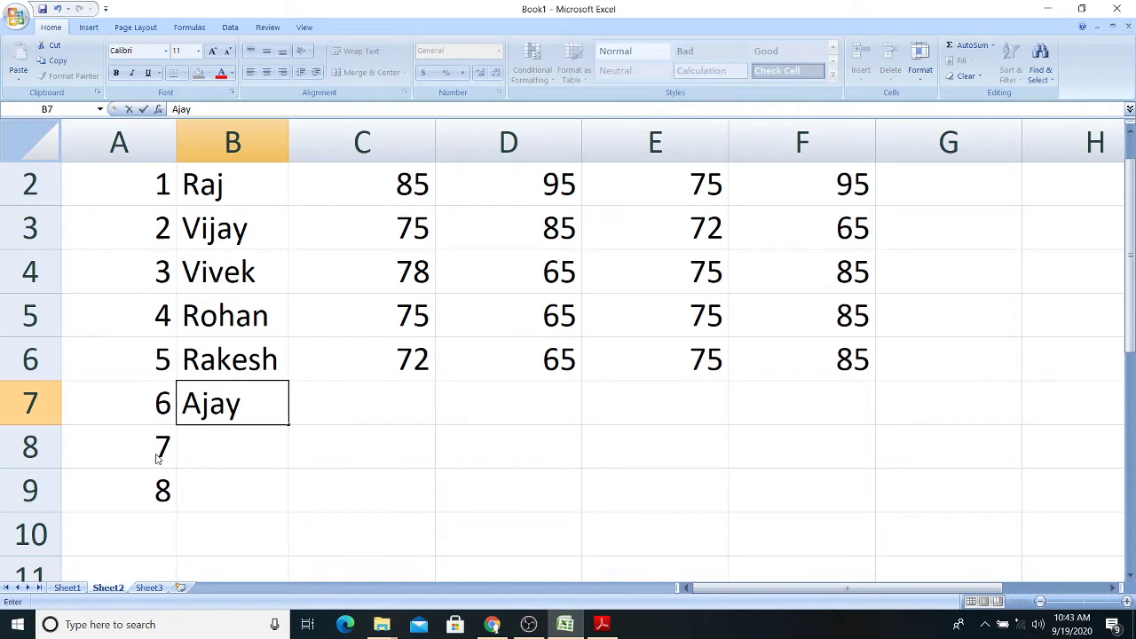
pyautogui.press('Return')
pyautogui.write('B')
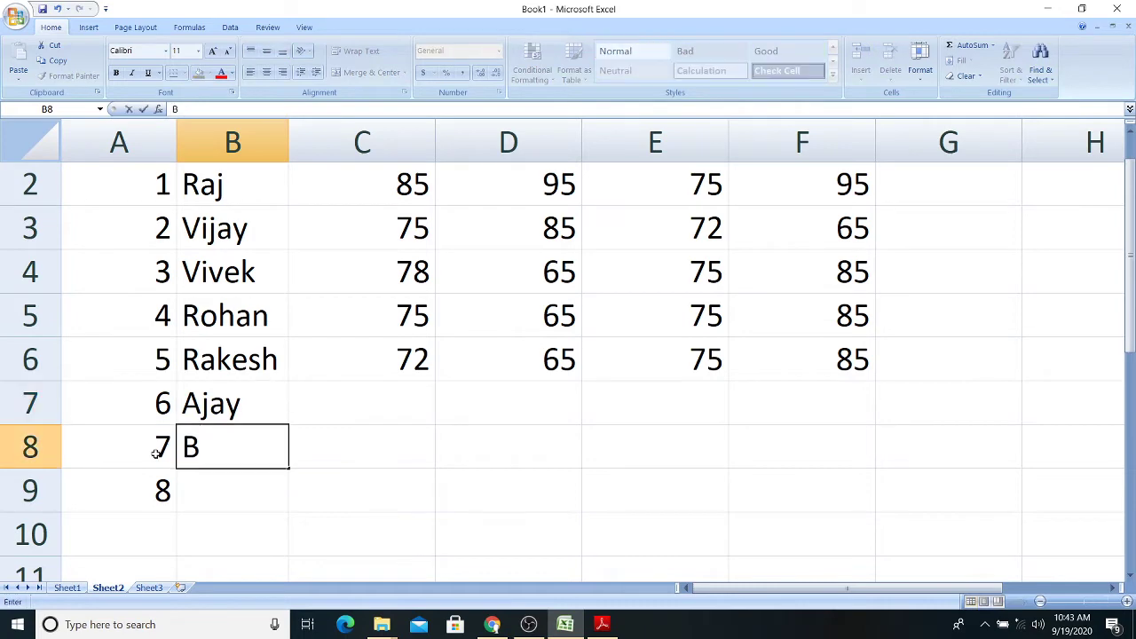
pyautogui.write('i')
pyautogui.press('BackSpace')
pyautogui.press('BackSpace')
pyautogui.write('Vikash')
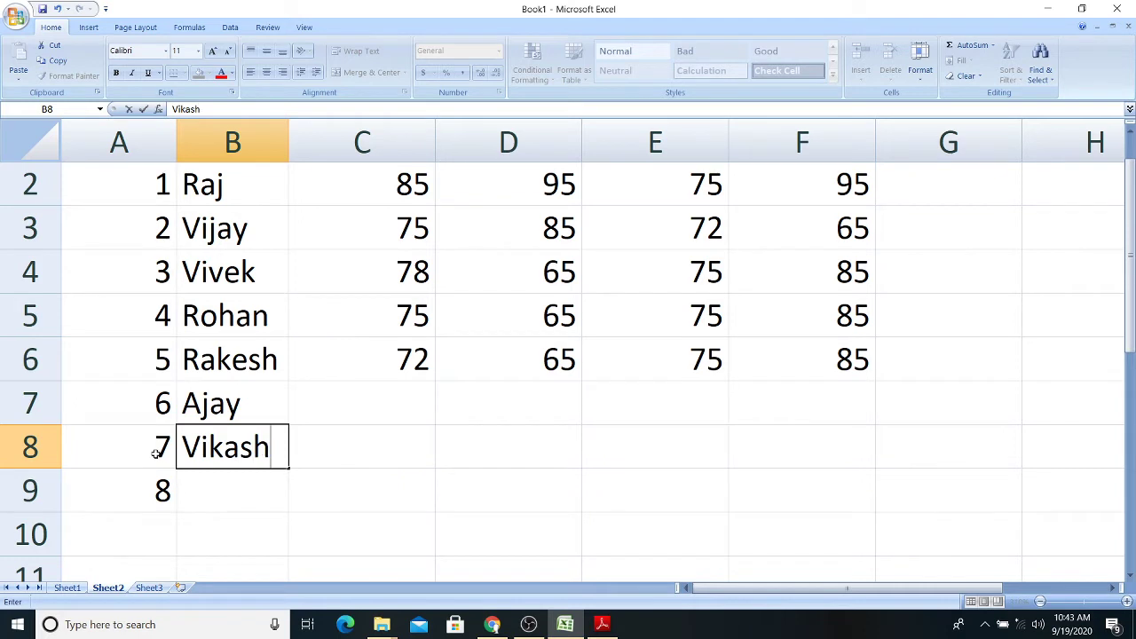
pyautogui.press('Return')
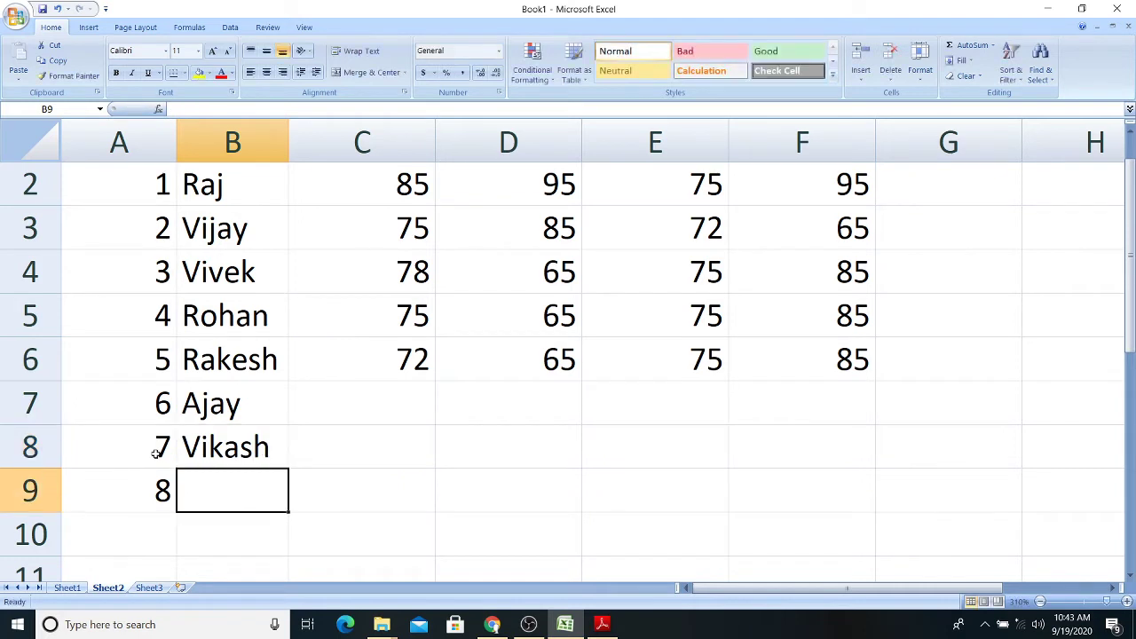
pyautogui.write('Ishan')
pyautogui.press('Tab')
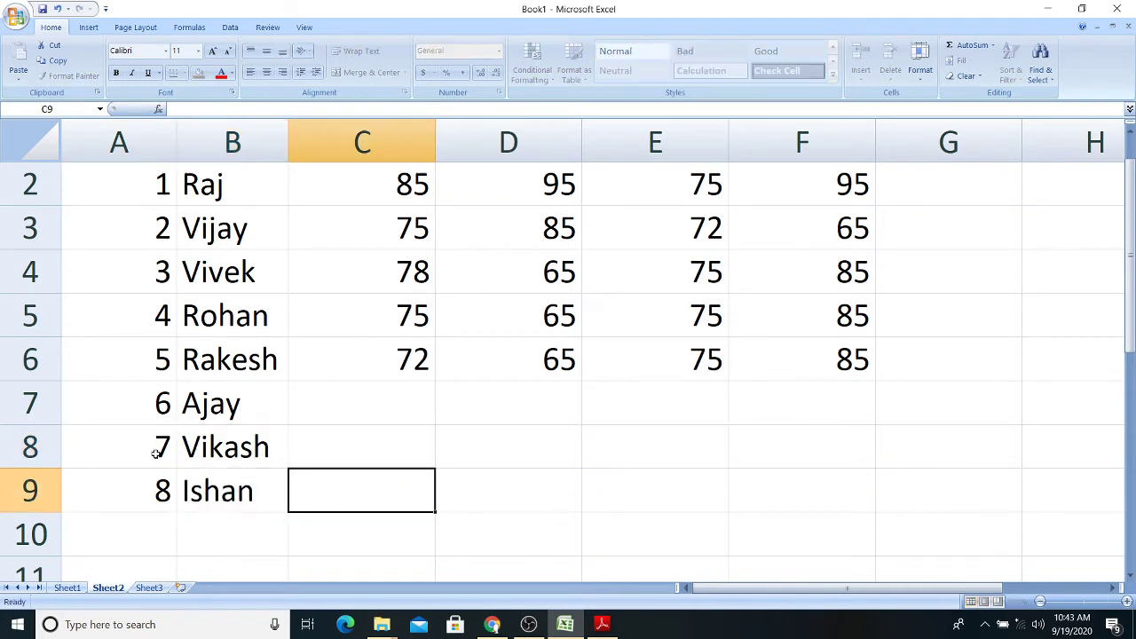
# - Enter 78, 65, 75 and 82 in the English, Hindi, Math and Total columns for roll number 6
pyautogui.press('Up')
pyautogui.press('Up')
pyautogui.press('Left')
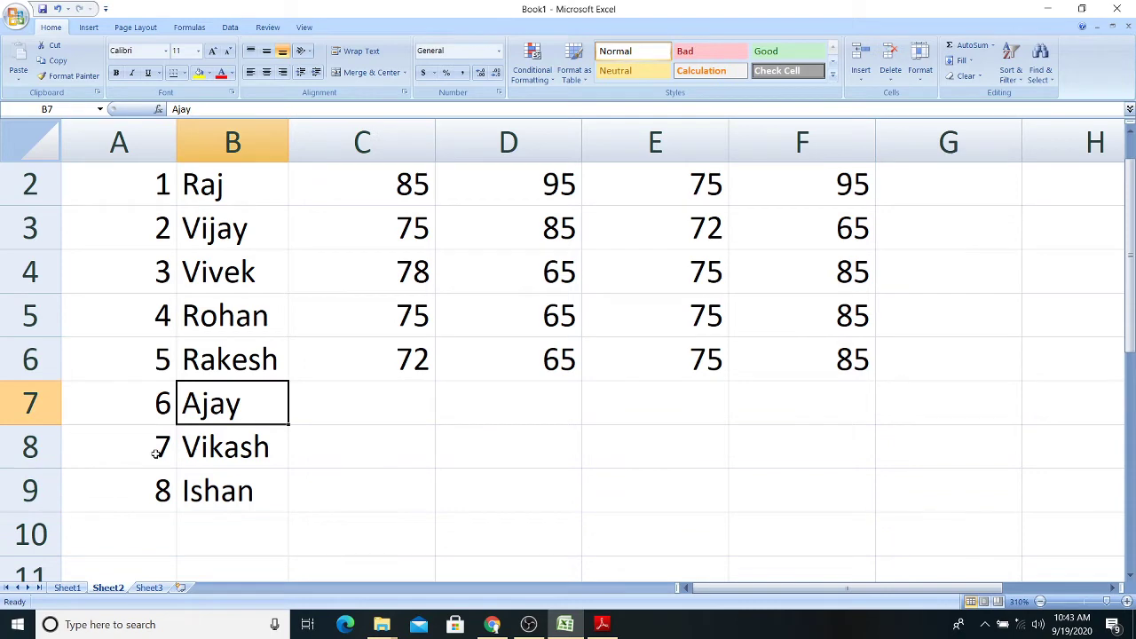
pyautogui.press('Right')
pyautogui.write('78')
pyautogui.press('Tab')
pyautogui.write('65')
pyautogui.press('Tab')
pyautogui.write('7')
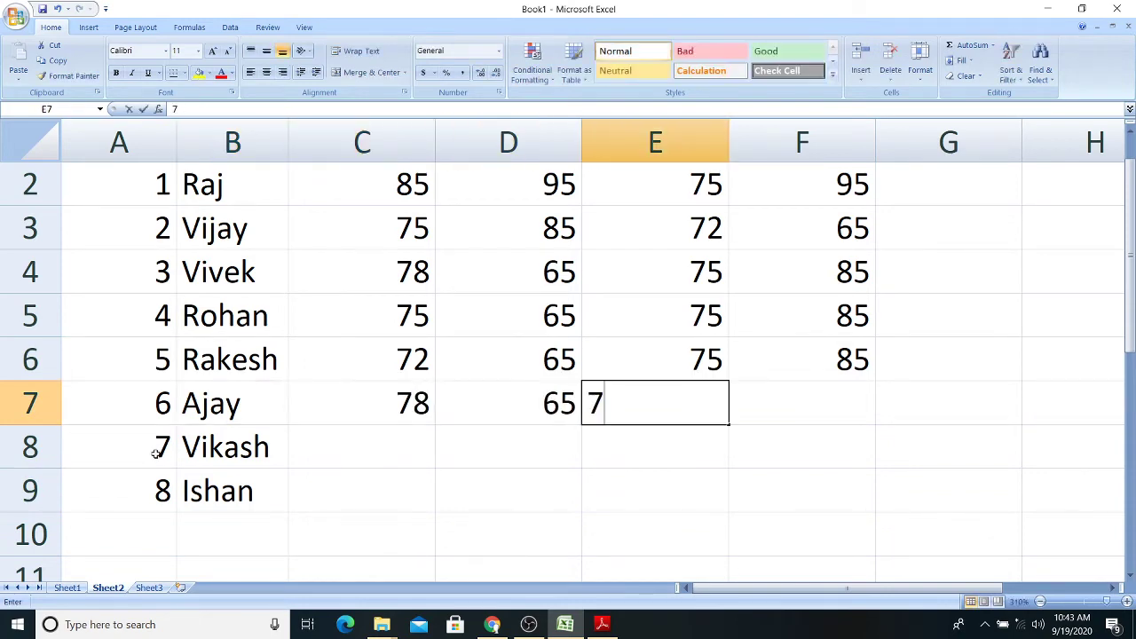
pyautogui.write('5')
pyautogui.press('Tab')
pyautogui.write('82')
pyautogui.press('Return')
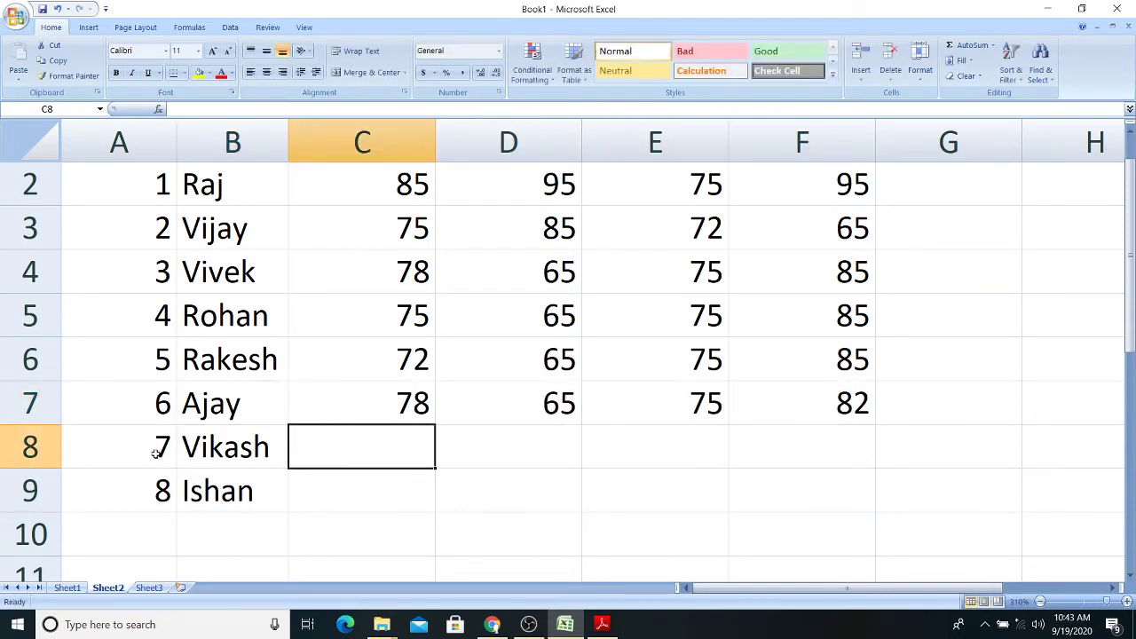
# - Enter 65, 85, 75 and 65 in the English, Hindi, Math and Total columns for roll number 7
pyautogui.write('4')
pyautogui.press('BackSpace')
pyautogui.write('65')
pyautogui.press('Tab')
pyautogui.write('85')
pyautogui.press('Tab')
pyautogui.write('7')
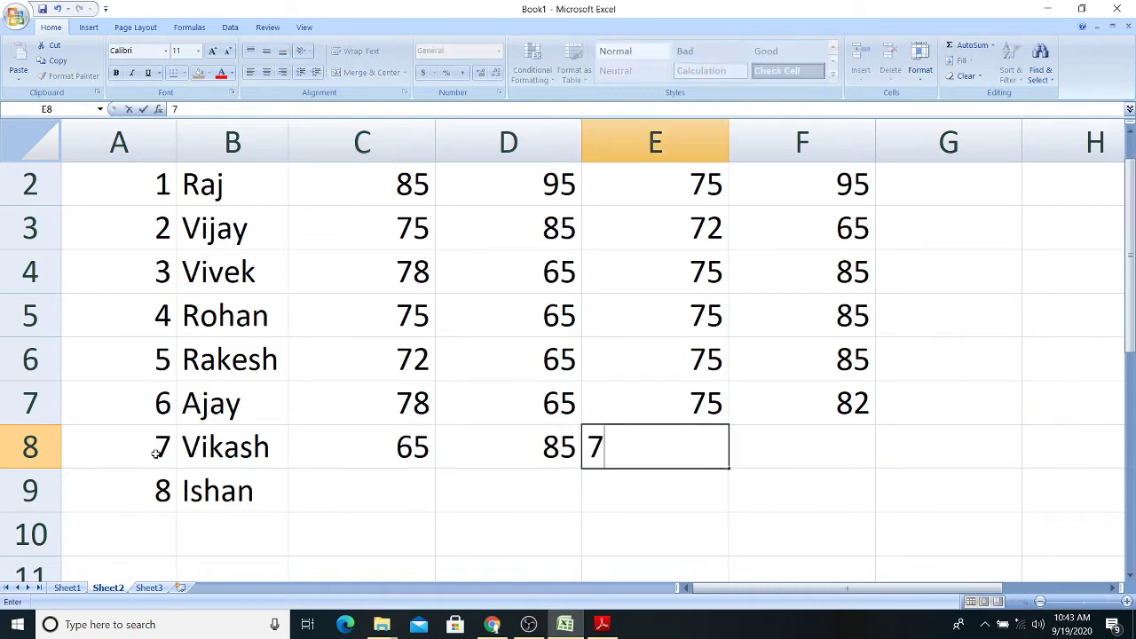
pyautogui.write('5')
pyautogui.press('Tab')
pyautogui.write('65')
pyautogui.press('Return')
# - Set the Math marks in cells E5 to E8 to 85, 95, 75 and 72
pyautogui.press('Up')
pyautogui.press('Up')
pyautogui.press('Up')
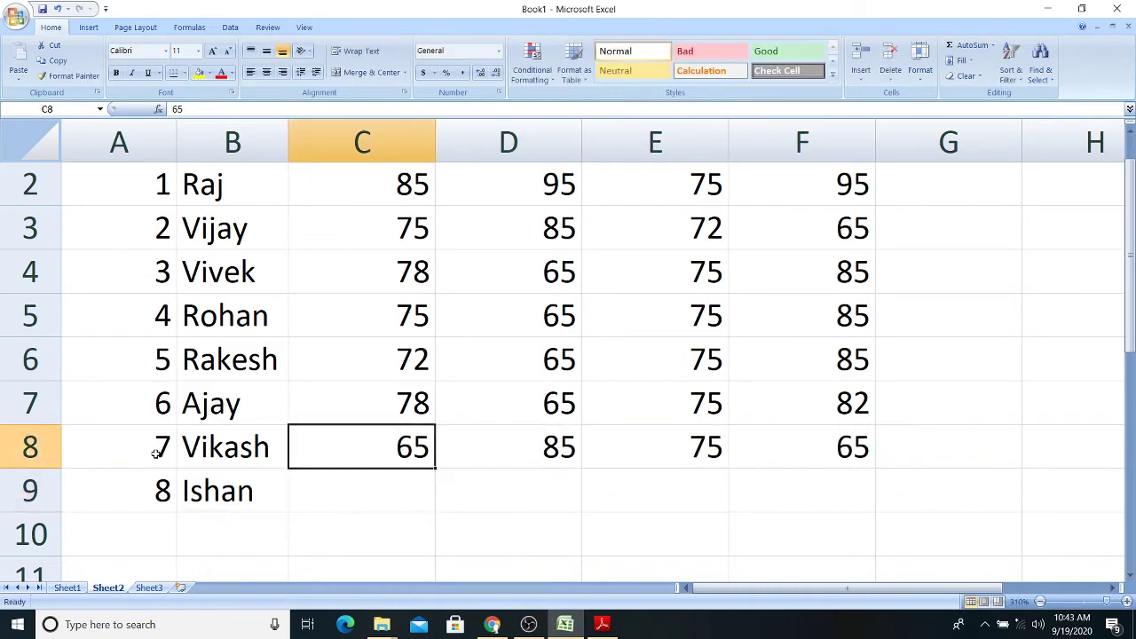
pyautogui.press('Right')
pyautogui.press('Right')
pyautogui.press('Up')
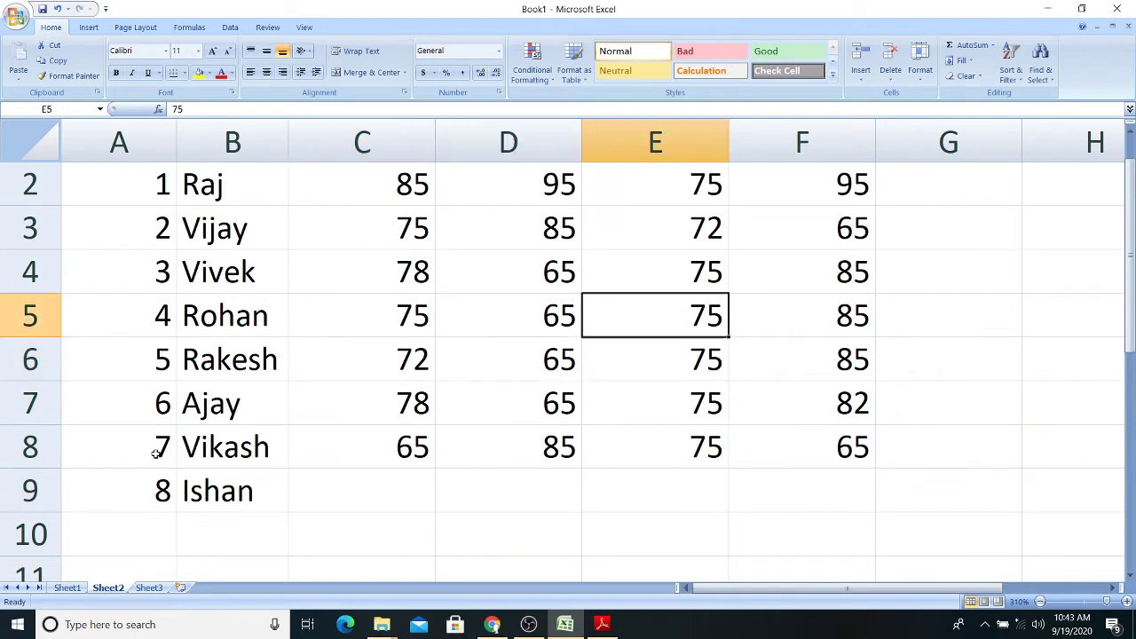
pyautogui.write('85')
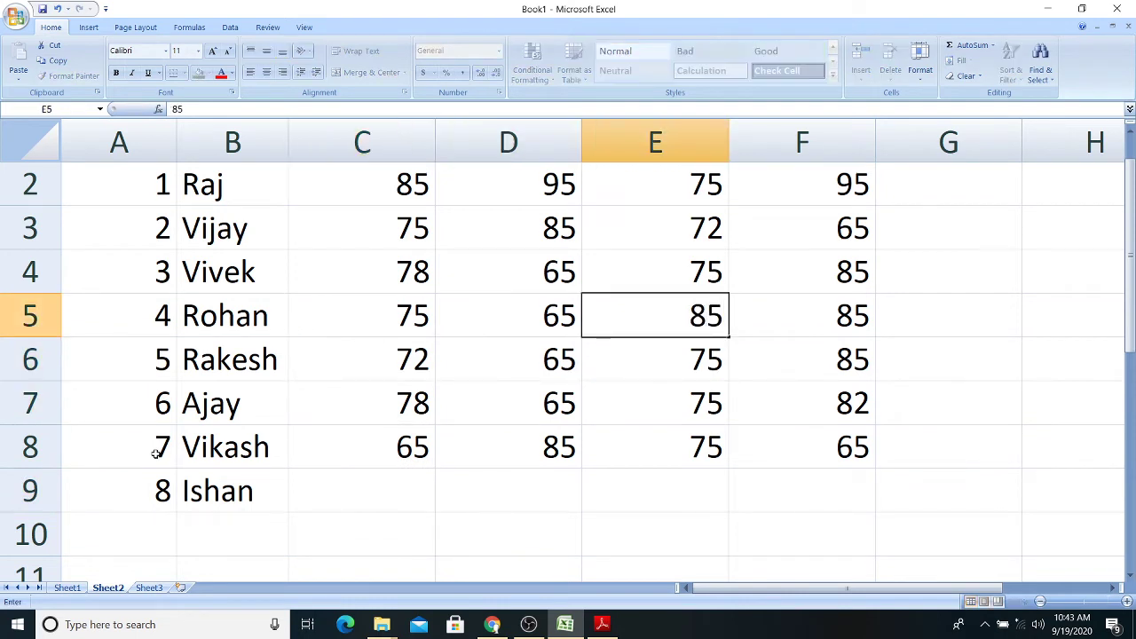
pyautogui.press('Return')
pyautogui.write('957')
pyautogui.press('BackSpace')
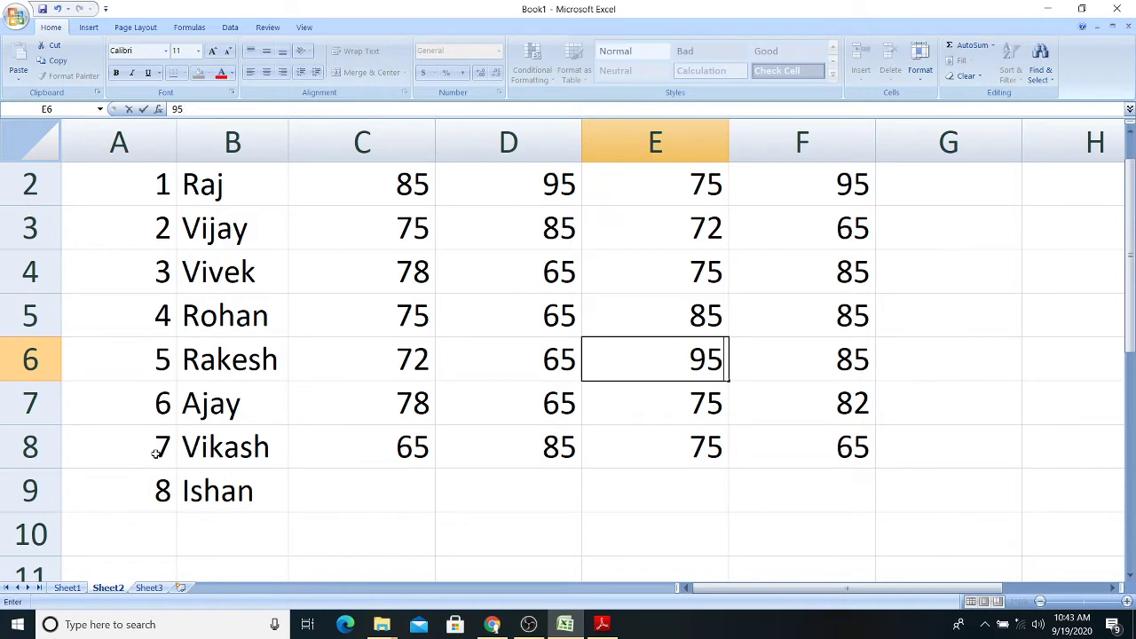
pyautogui.press('Return')
pyautogui.write('75')
pyautogui.press('Return')
pyautogui.write('72')
pyautogui.press('Return')
# - Enter 92, 85, 73 and 62 in the English, Hindi, Math and Total columns for roll number 8
pyautogui.press('Left')
pyautogui.press('Left')
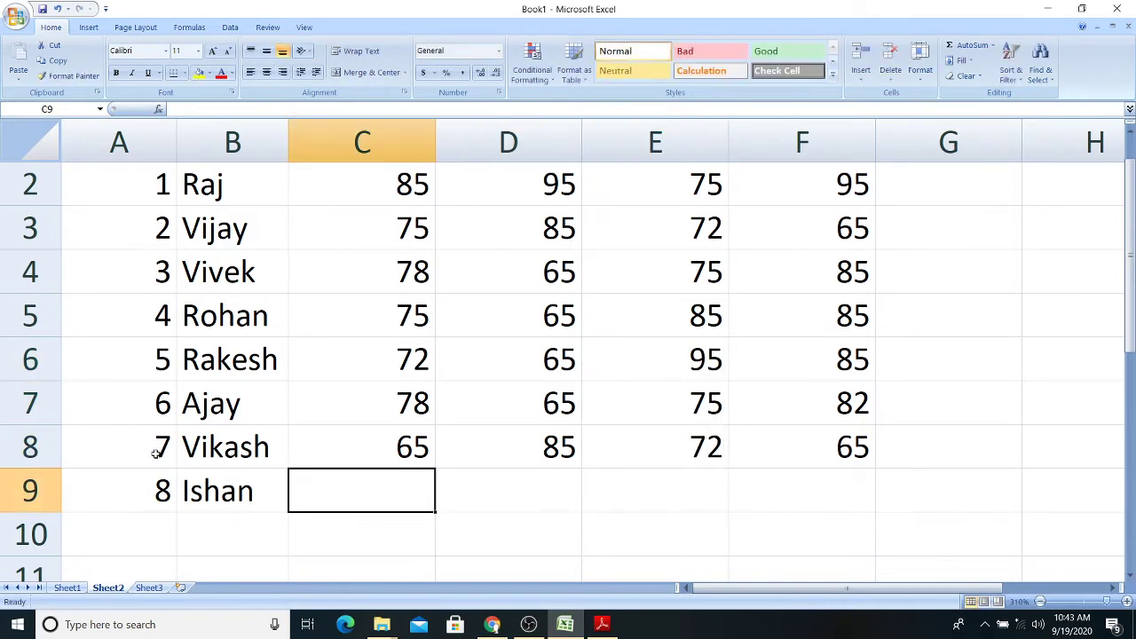
pyautogui.write('92')
pyautogui.press('Tab')
pyautogui.write('85')
pyautogui.press('Tab')
pyautogui.write('7')
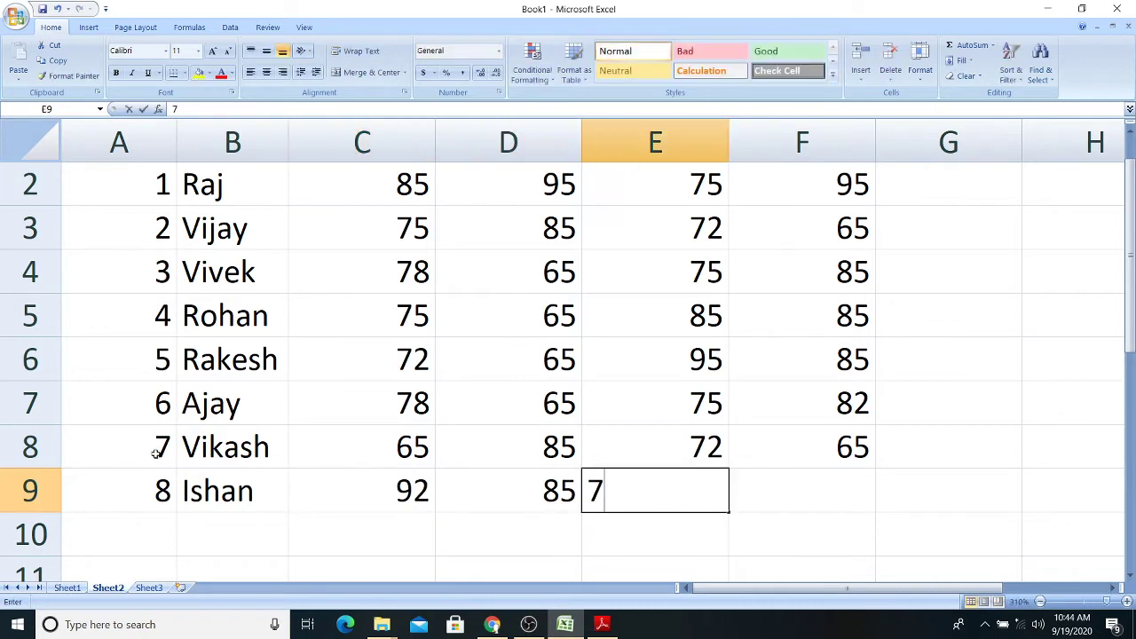
pyautogui.write('3')
pyautogui.press('Tab')
pyautogui.write('62')
pyautogui.press('Tab')
pyautogui.write('4')
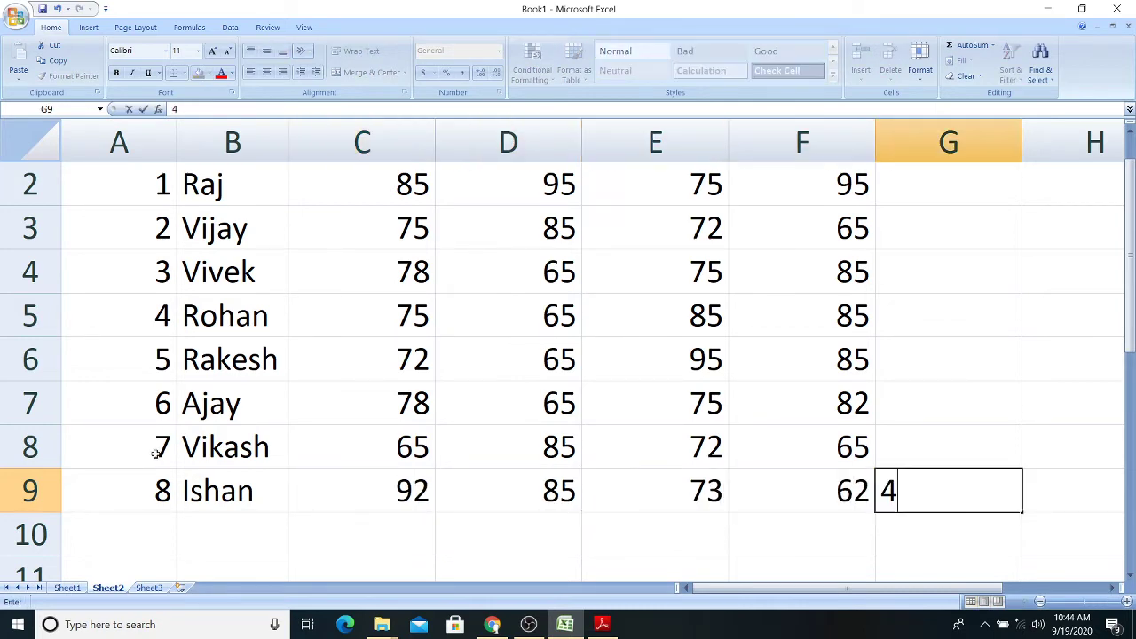
pyautogui.press('BackSpace')
pyautogui.click(281, 258)
pyautogui.scroll(-1, 275, 266)
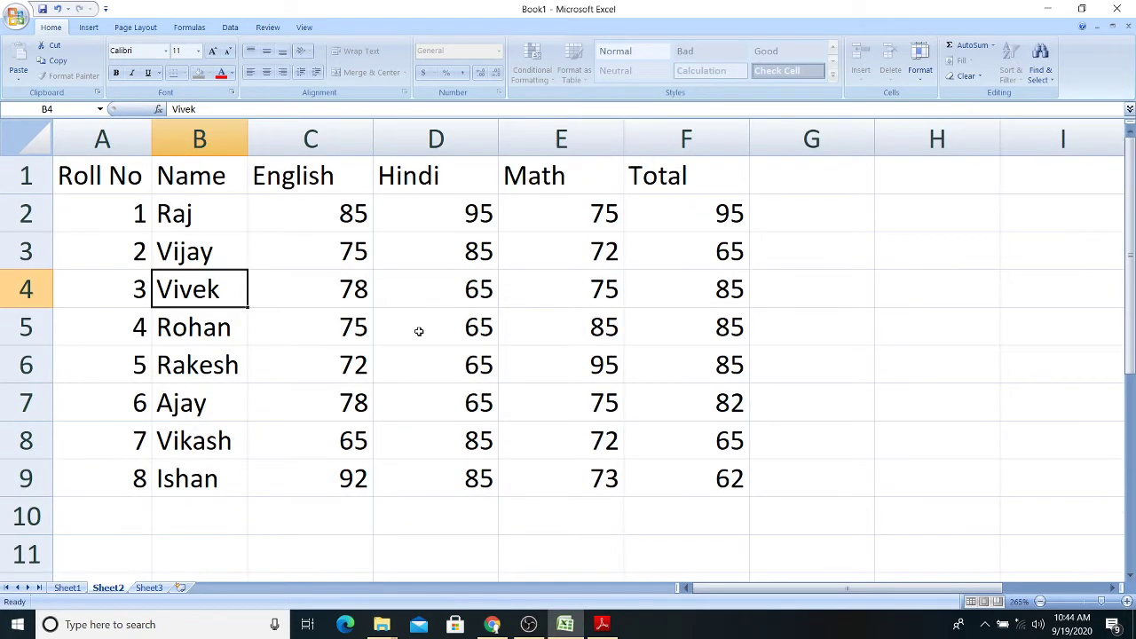
pyautogui.moveTo(103, 160); pyautogui.dragTo(697, 476)
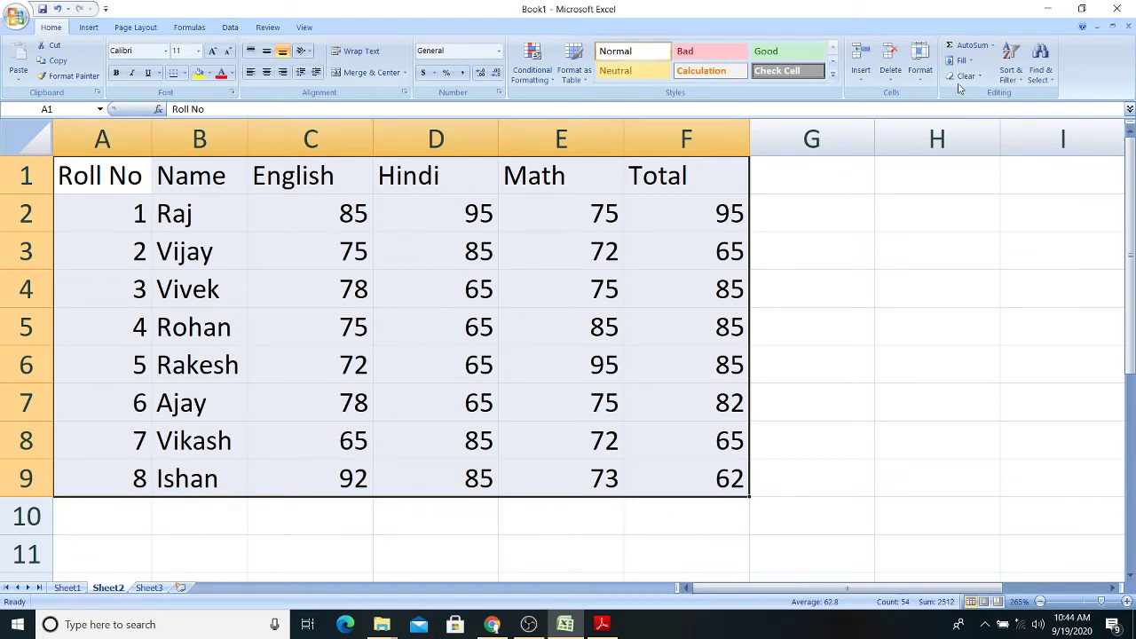
pyautogui.click(793, 289)
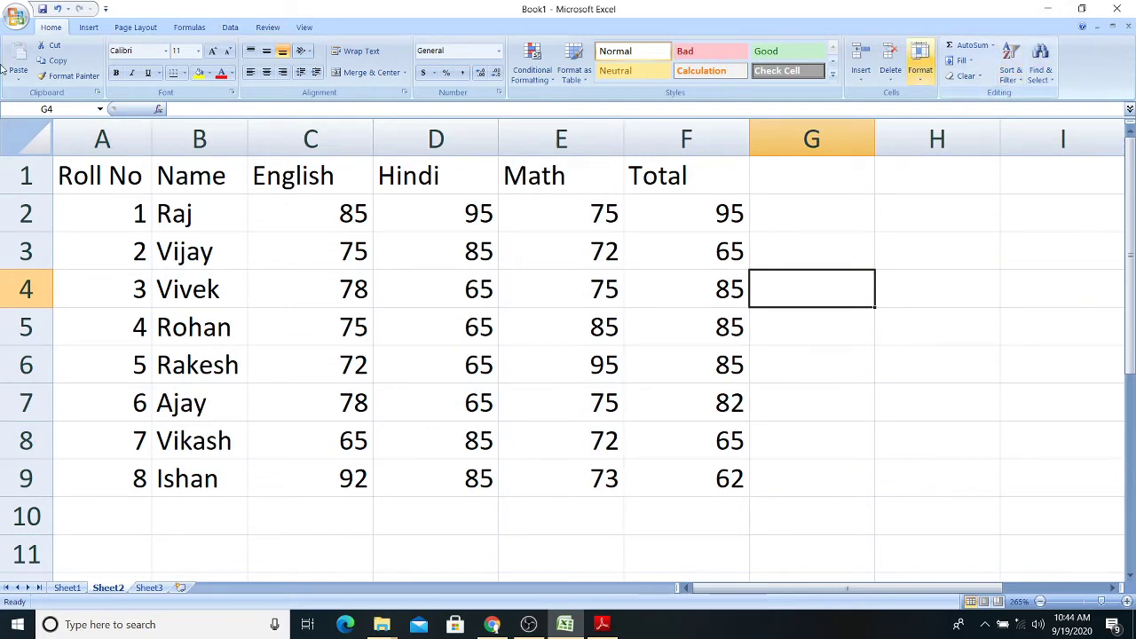
pyautogui.moveTo(92, 177); pyautogui.dragTo(657, 480)
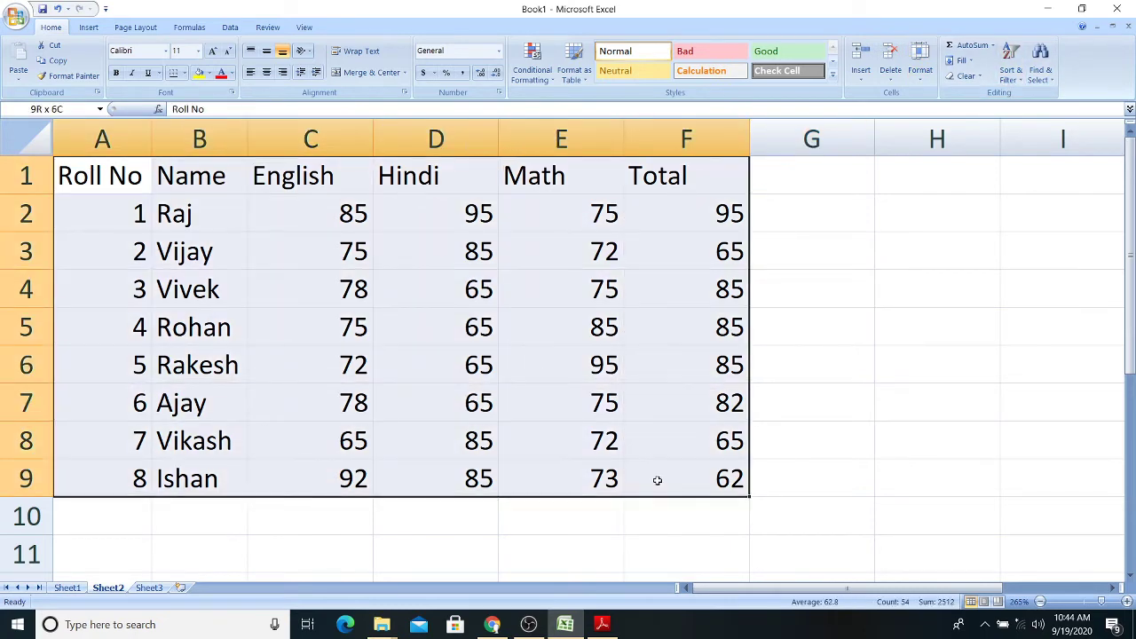
pyautogui.rightClick(428, 216)
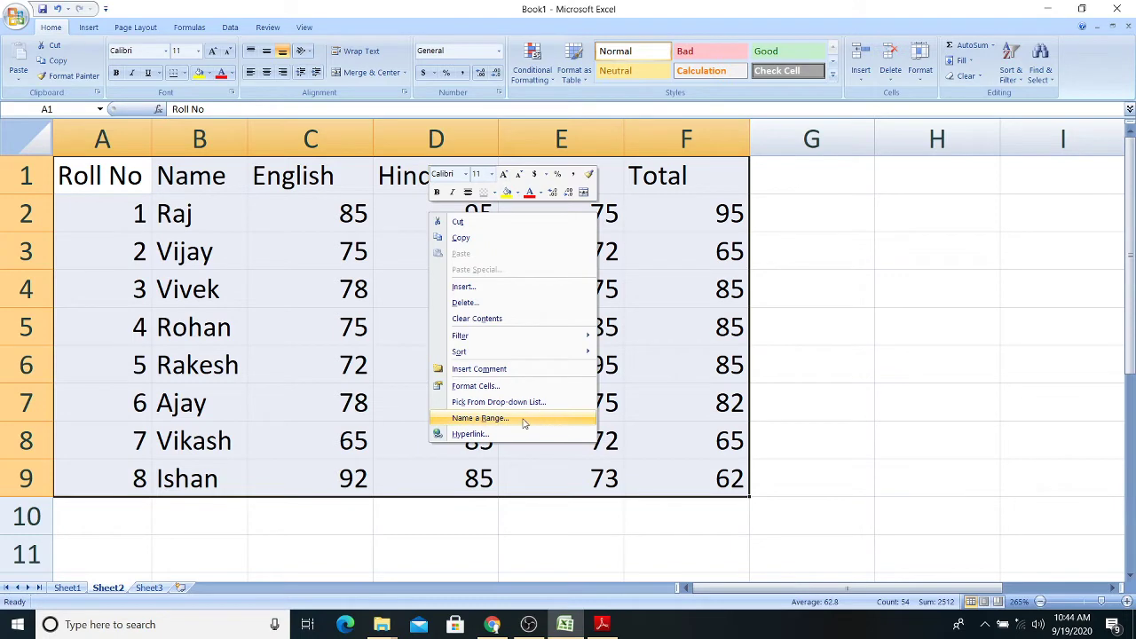
pyautogui.click(850, 296)
# - Apply a custom sort to the table A1:F9 by the Name column, on values, in A to Z order
pyautogui.moveTo(82, 177); pyautogui.dragTo(699, 467)
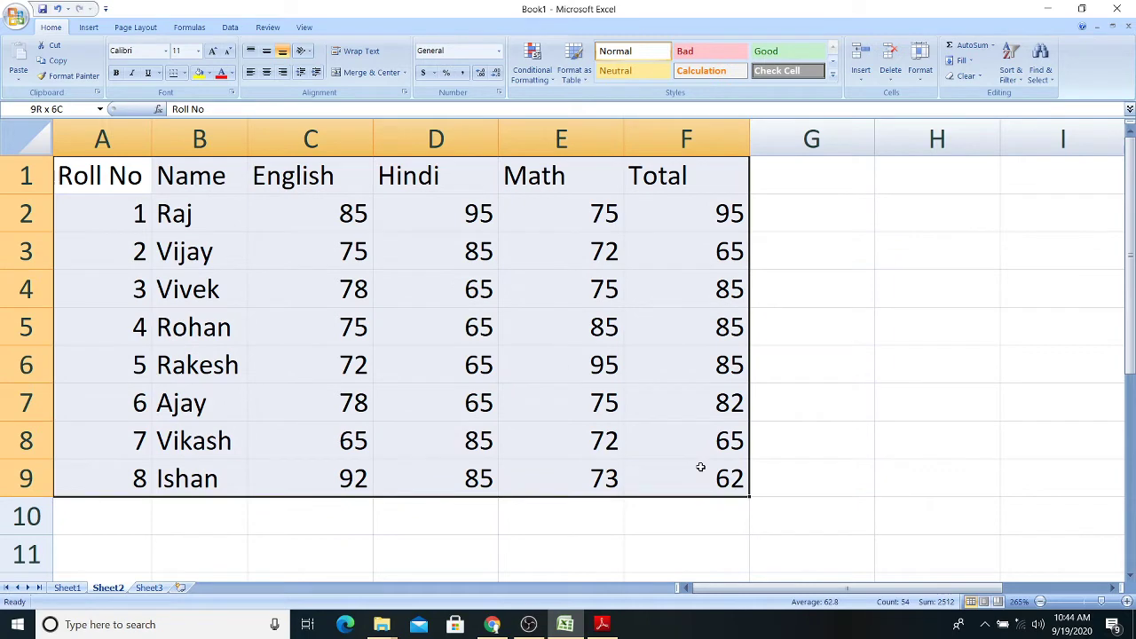
pyautogui.click(1017, 78)
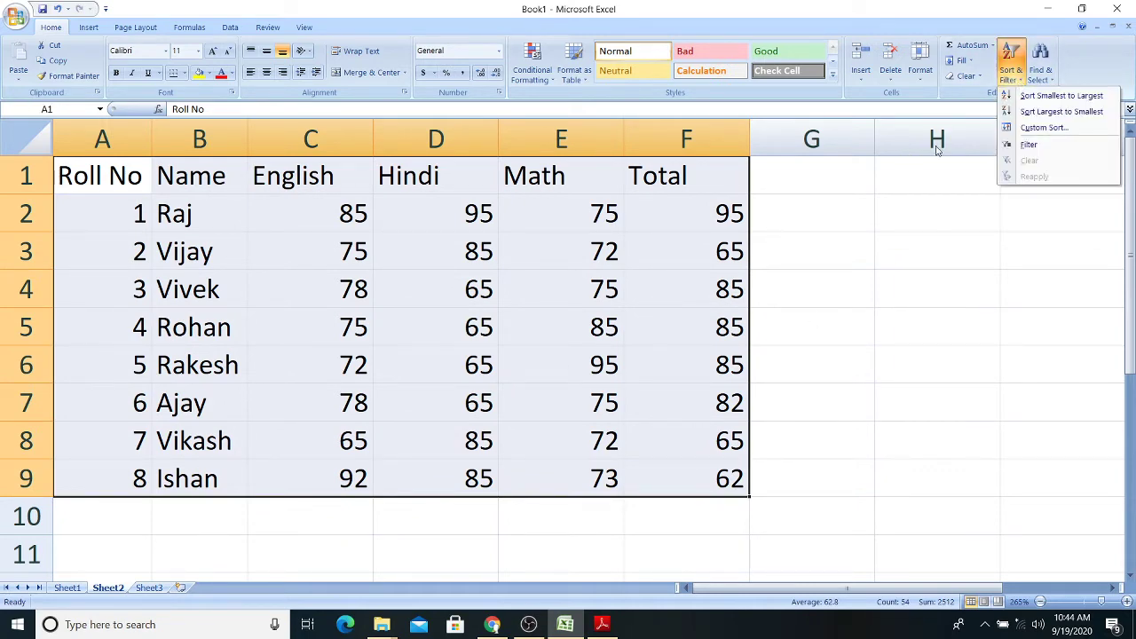
pyautogui.click(1055, 130)
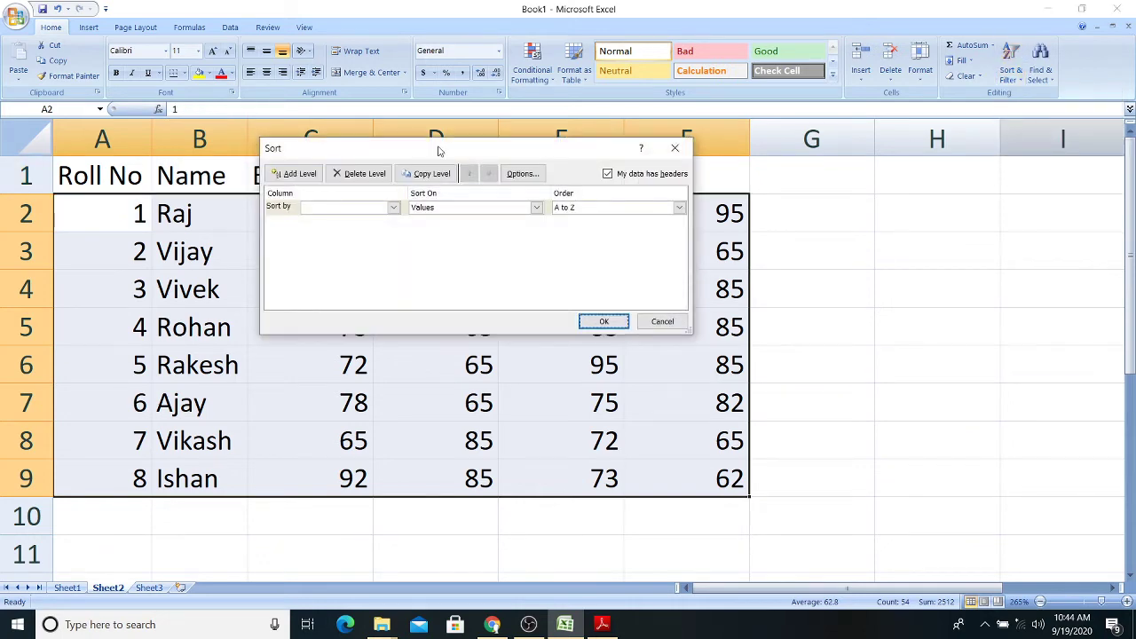
pyautogui.moveTo(438, 151); pyautogui.dragTo(877, 358)
pyautogui.moveTo(792, 363); pyautogui.dragTo(592, 245)
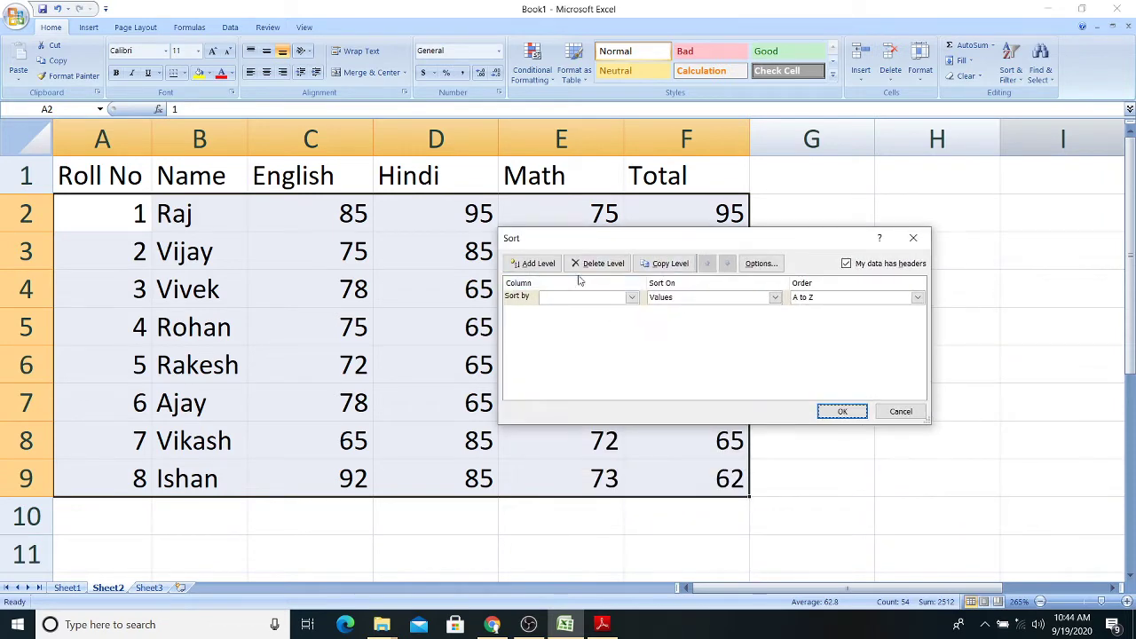
pyautogui.click(631, 299)
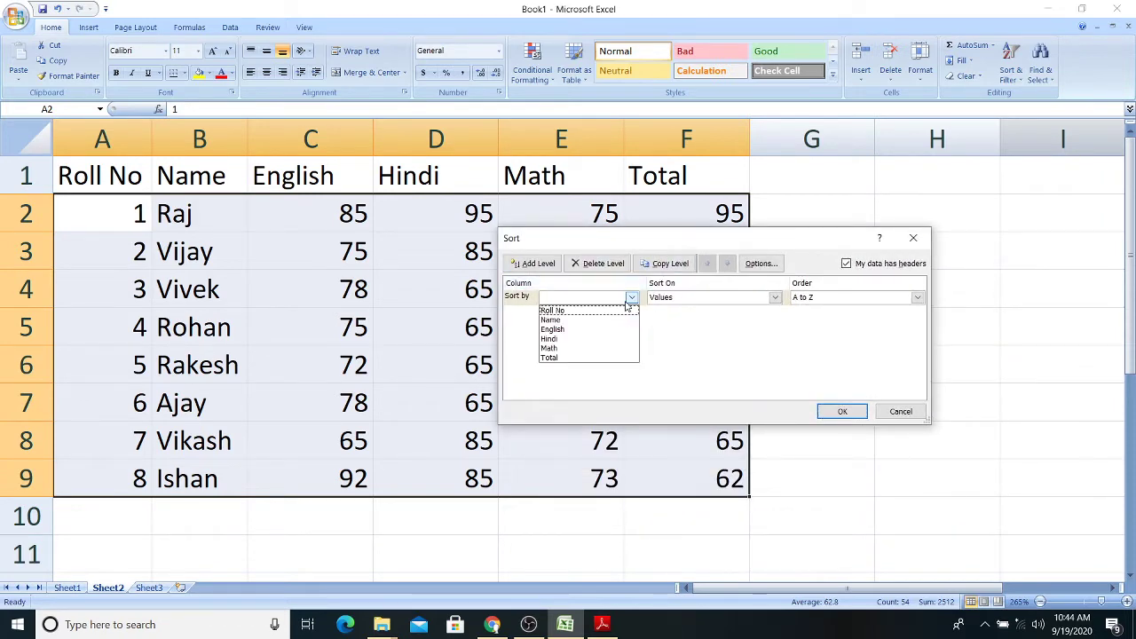
pyautogui.click(559, 320)
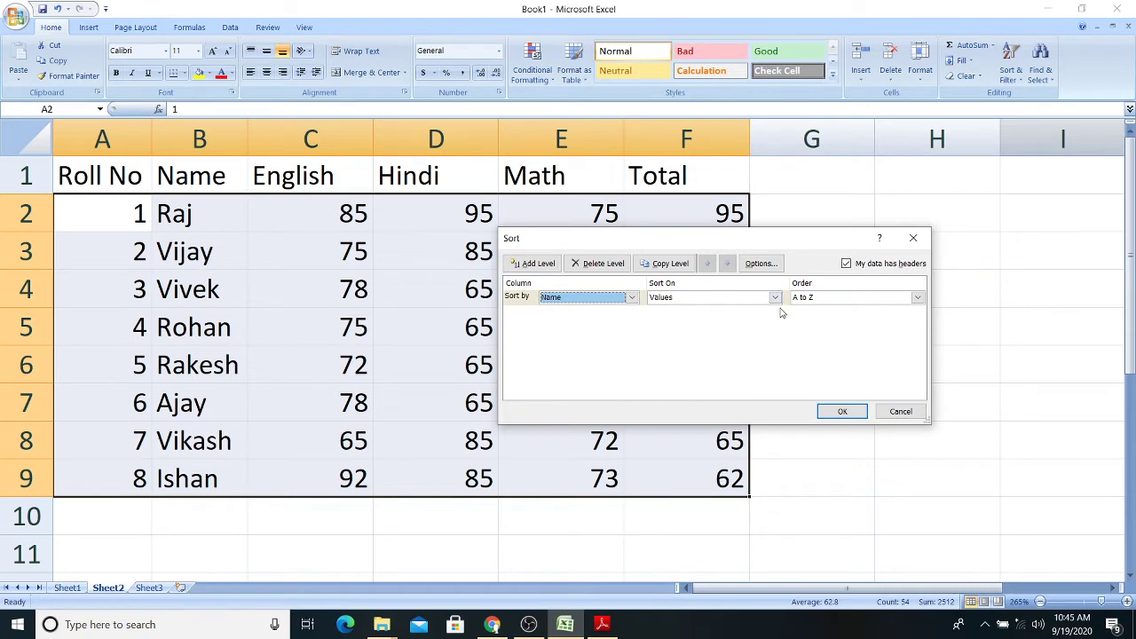
pyautogui.click(824, 299)
pyautogui.click(822, 313)
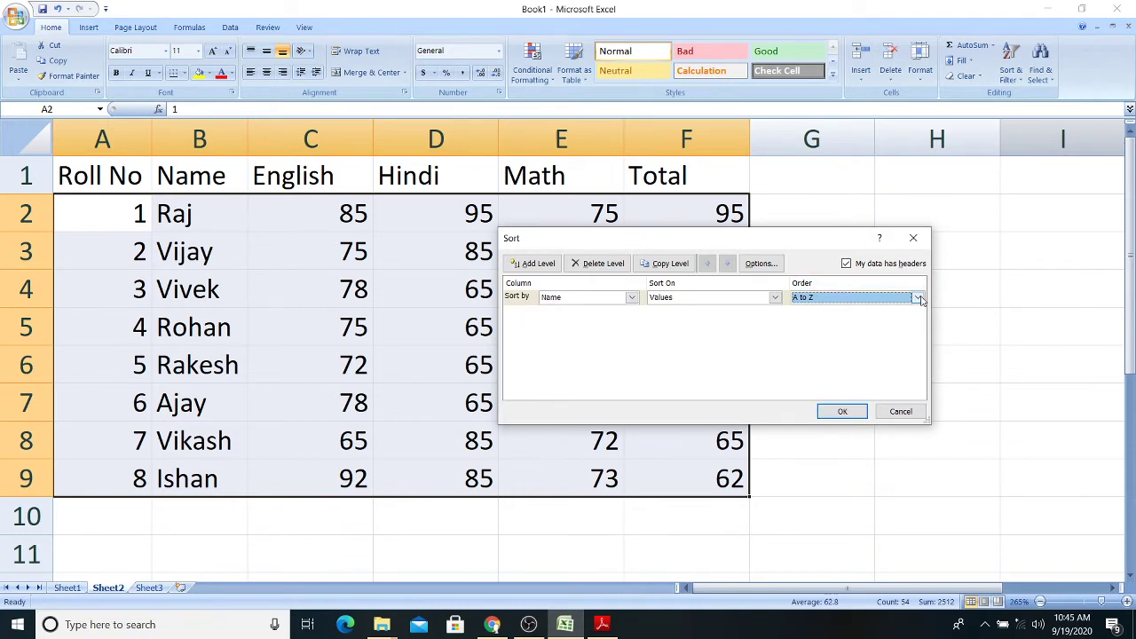
pyautogui.click(840, 411)
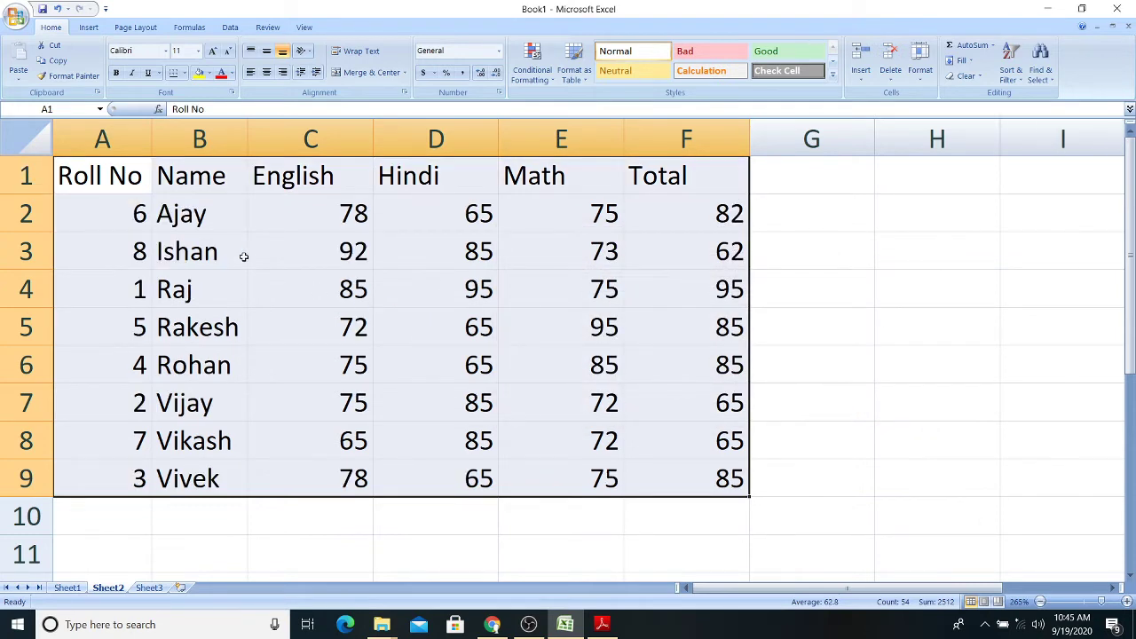
pyautogui.click(249, 253)
pyautogui.moveTo(186, 178); pyautogui.dragTo(784, 430)
pyautogui.click(834, 392)
pyautogui.click(184, 217)
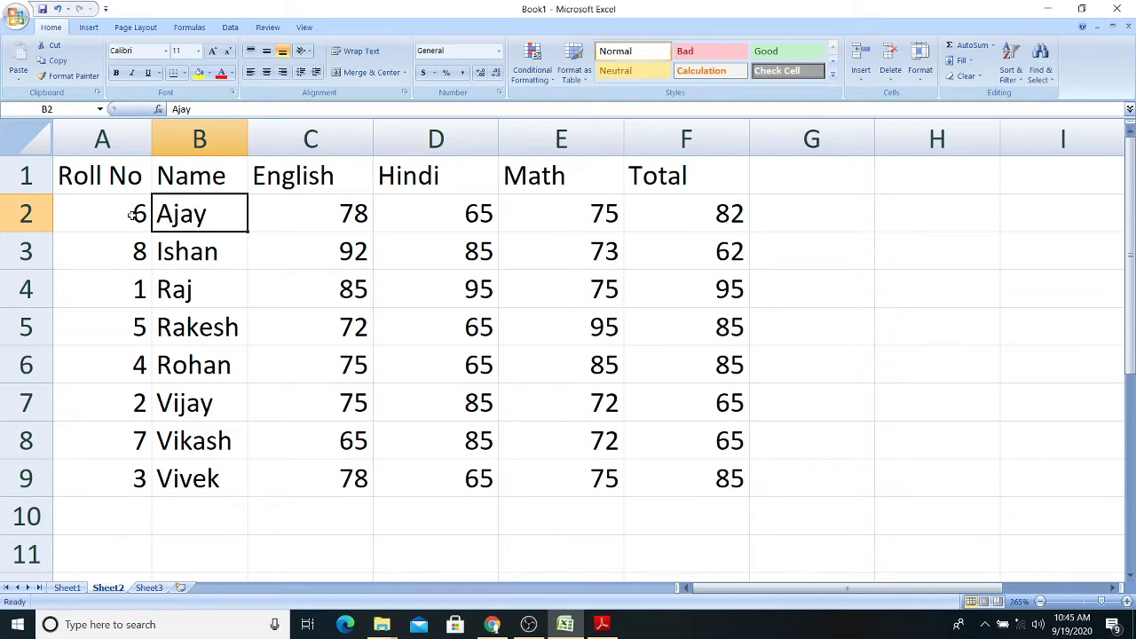
pyautogui.moveTo(223, 176); pyautogui.dragTo(779, 485)
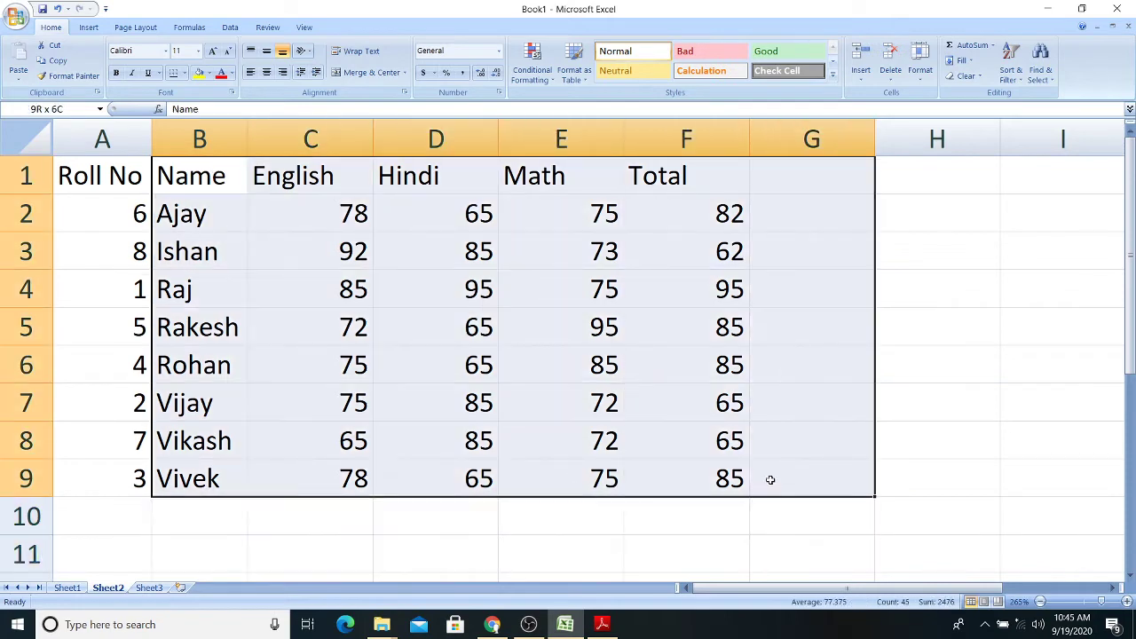
# - On Sheet3, enter 25, 12, 32, 42, 85, 42, 92, 42, 32 and 42 down cells E5 to E14
pyautogui.click(148, 588)
pyautogui.click(506, 248)
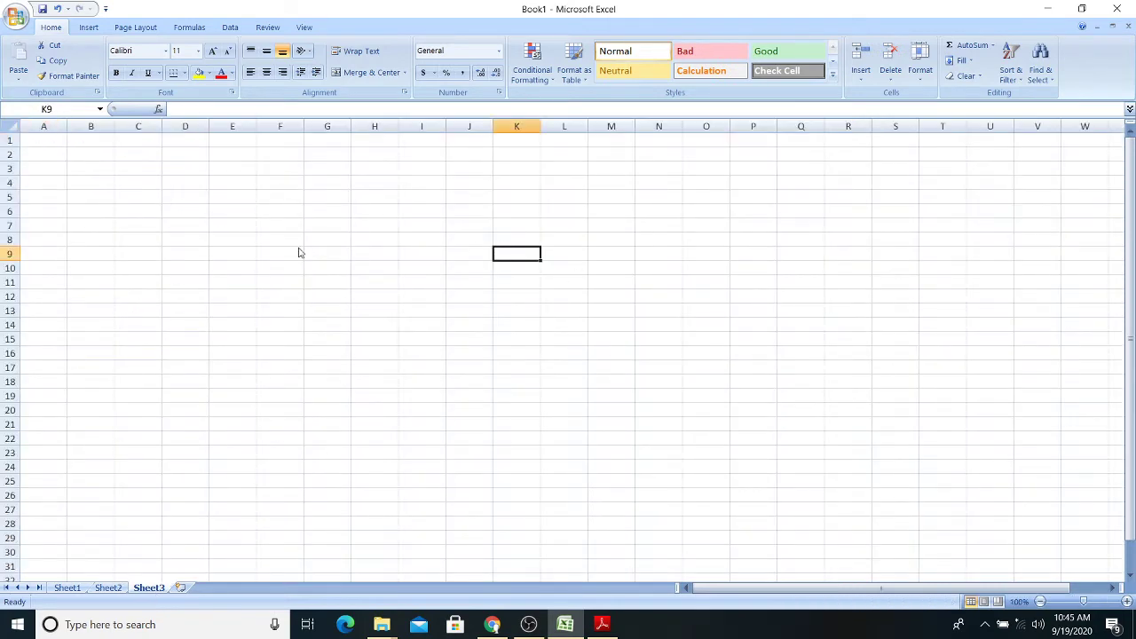
pyautogui.keyDown('ctrl'); pyautogui.scroll(3, 374, 298); pyautogui.keyUp('ctrl')
pyautogui.keyDown('ctrl'); pyautogui.scroll(2, 373, 299); pyautogui.keyUp('ctrl')
pyautogui.click(441, 248)
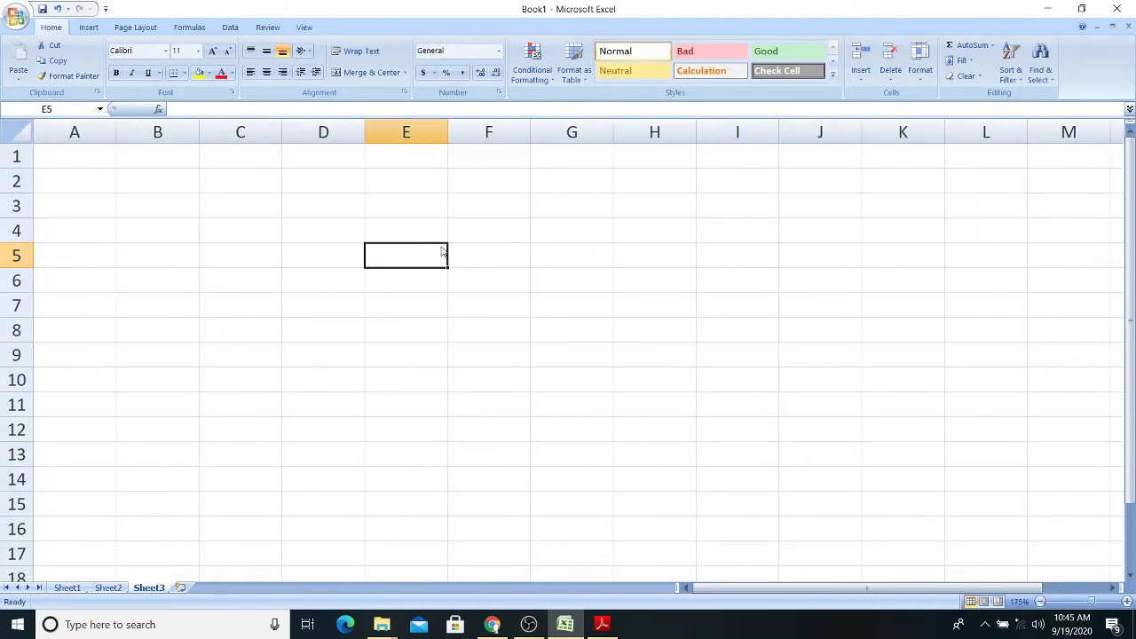
pyautogui.write('25')
pyautogui.press('Return')
pyautogui.write('12')
pyautogui.press('Return')
pyautogui.write('32')
pyautogui.press('Return')
pyautogui.write('42')
pyautogui.press('Return')
pyautogui.write('85')
pyautogui.press('Return')
pyautogui.write('42')
pyautogui.press('Return')
pyautogui.write('92')
pyautogui.press('Return')
pyautogui.write('42')
pyautogui.press('Return')
pyautogui.write('32')
pyautogui.press('Return')
pyautogui.write('42')
pyautogui.press('Return')
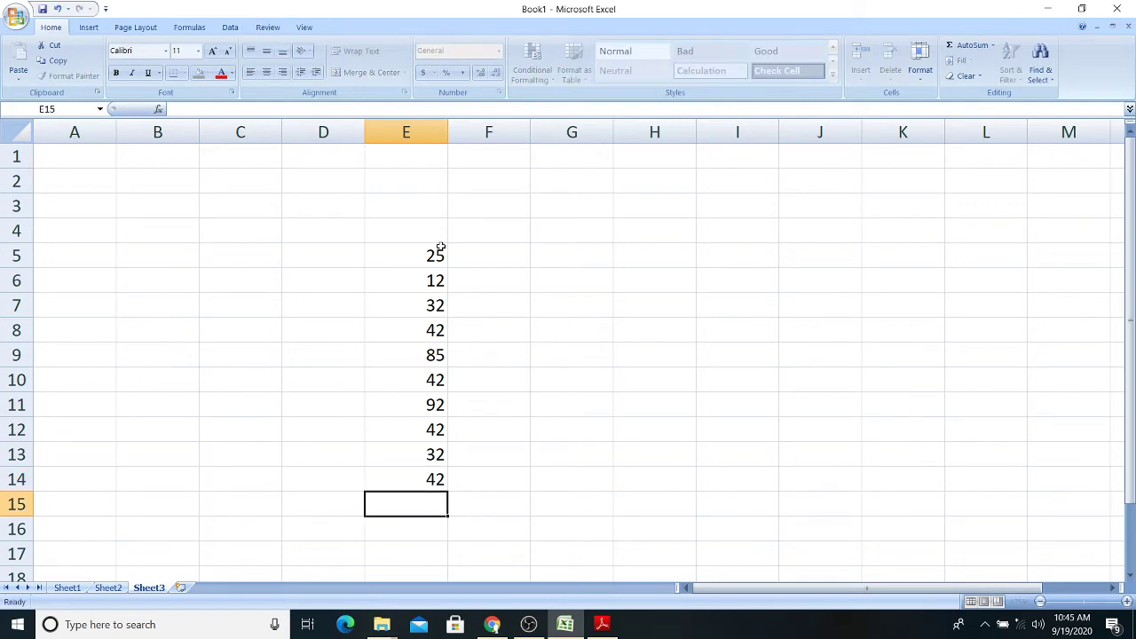
# - Apply a custom sort to the numbers in E5:E14 by Column E, on values, in Smallest to Largest order
pyautogui.press('Up')
pyautogui.press('Up')
pyautogui.press('Up')
pyautogui.press('Up')
pyautogui.press('Up')
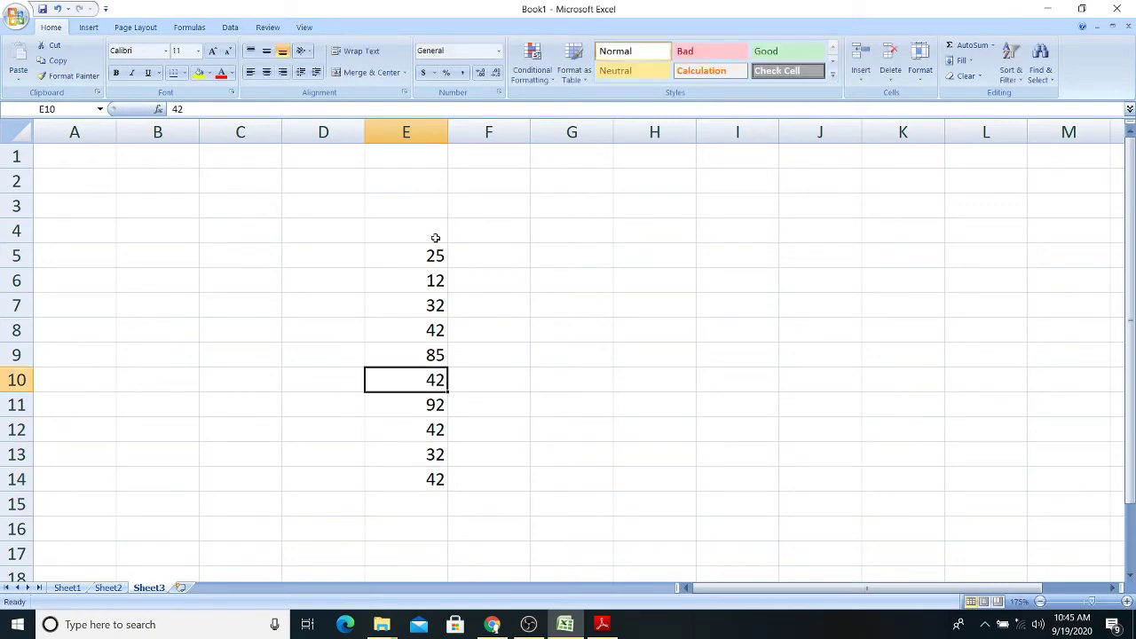
pyautogui.keyDown('ctrl'); pyautogui.scroll(3, 429, 263); pyautogui.keyUp('ctrl')
pyautogui.scroll(-1, 429, 266)
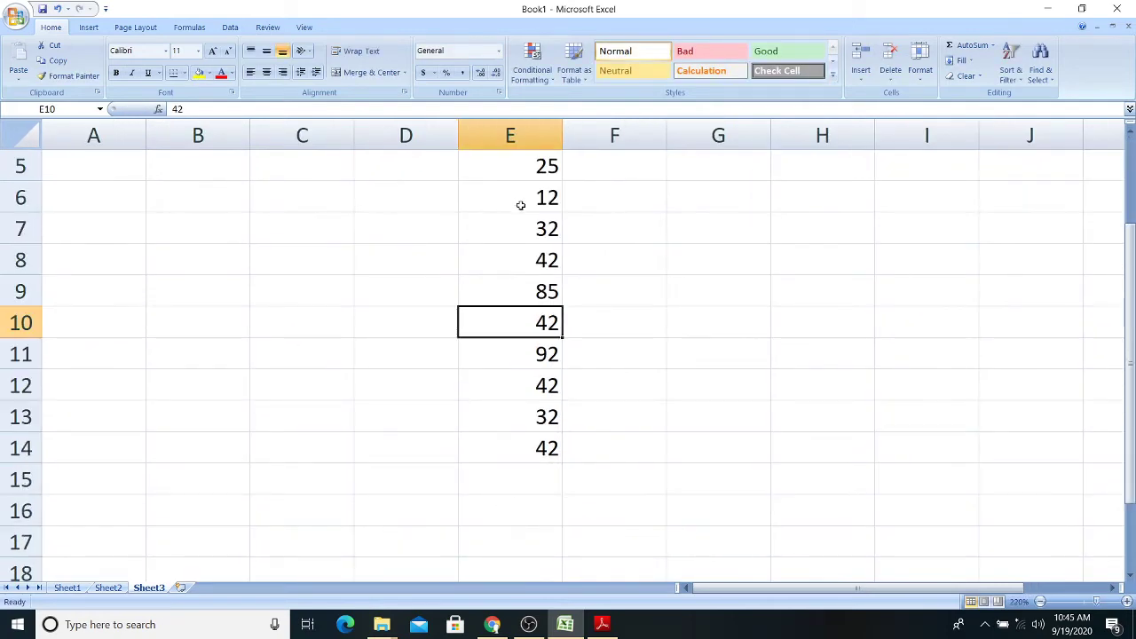
pyautogui.scroll(1, 521, 203)
pyautogui.moveTo(525, 253); pyautogui.dragTo(549, 537)
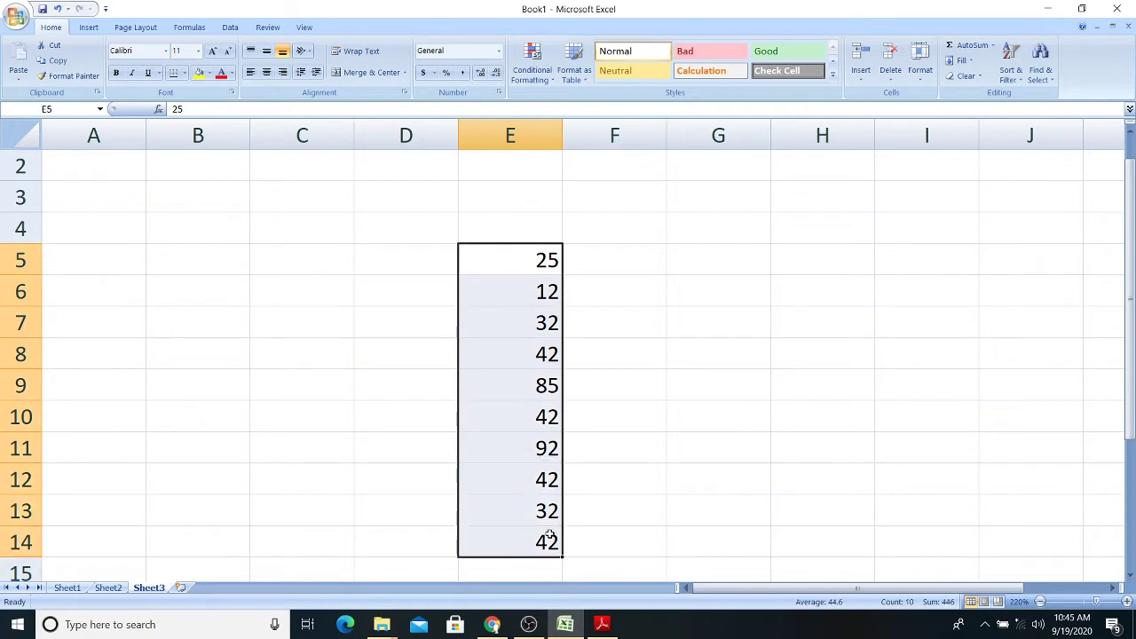
pyautogui.click(1013, 77)
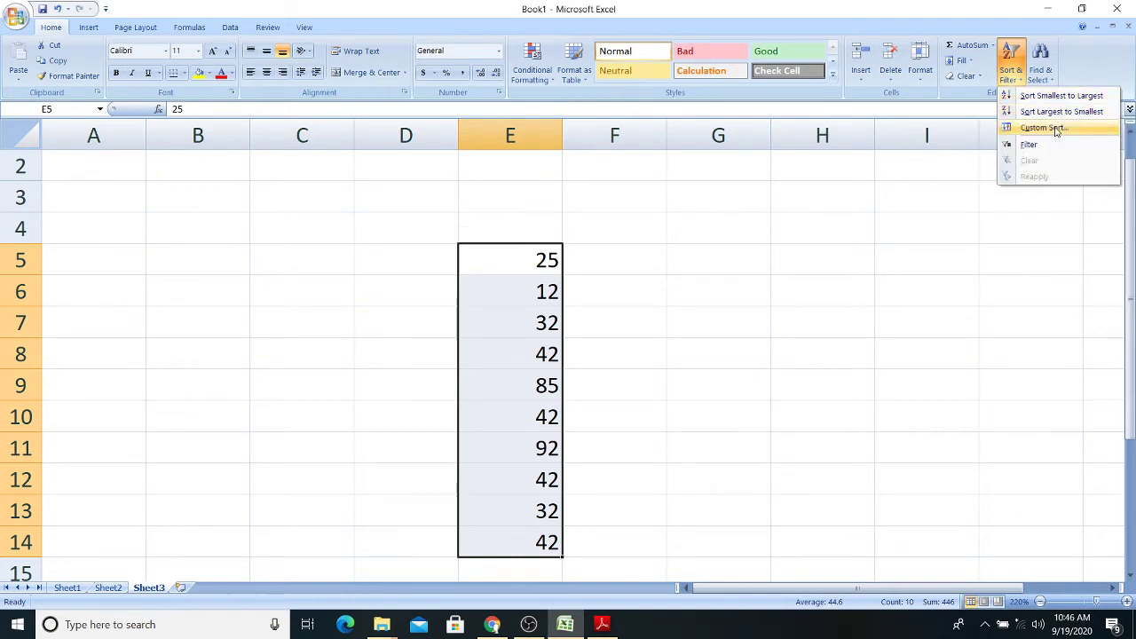
pyautogui.click(1044, 127)
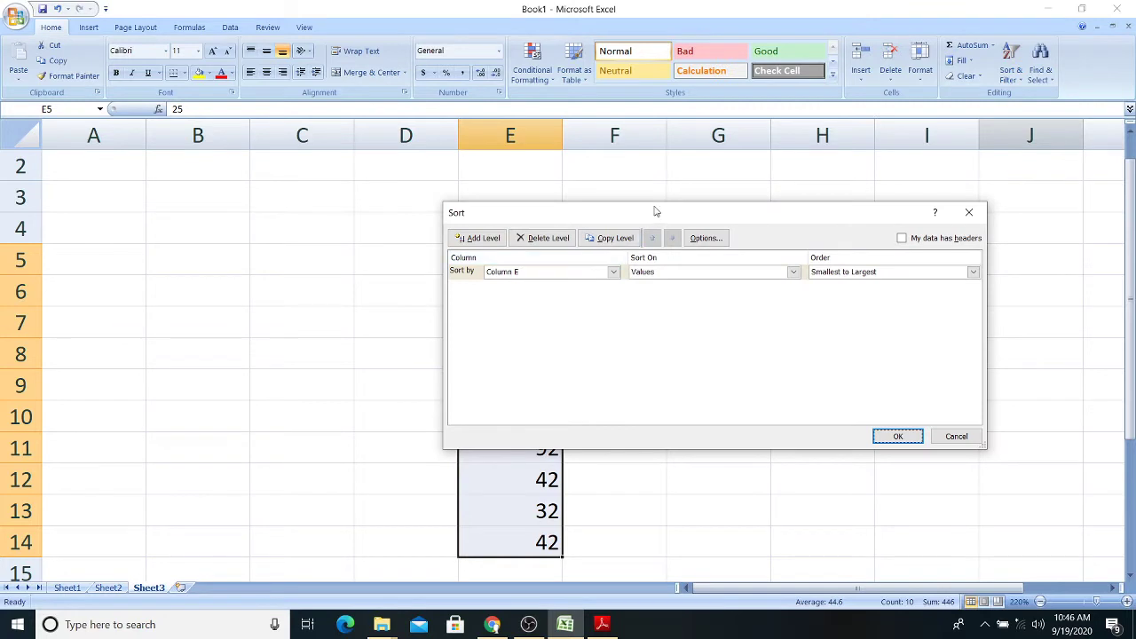
pyautogui.moveTo(684, 230); pyautogui.dragTo(887, 295)
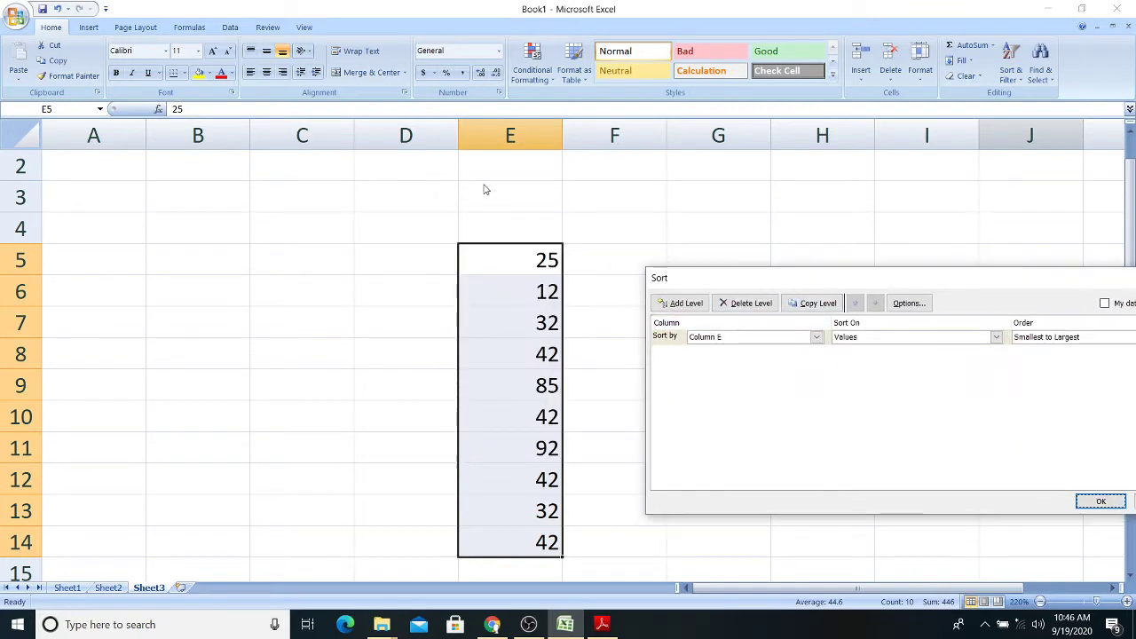
pyautogui.click(755, 341)
pyautogui.click(706, 352)
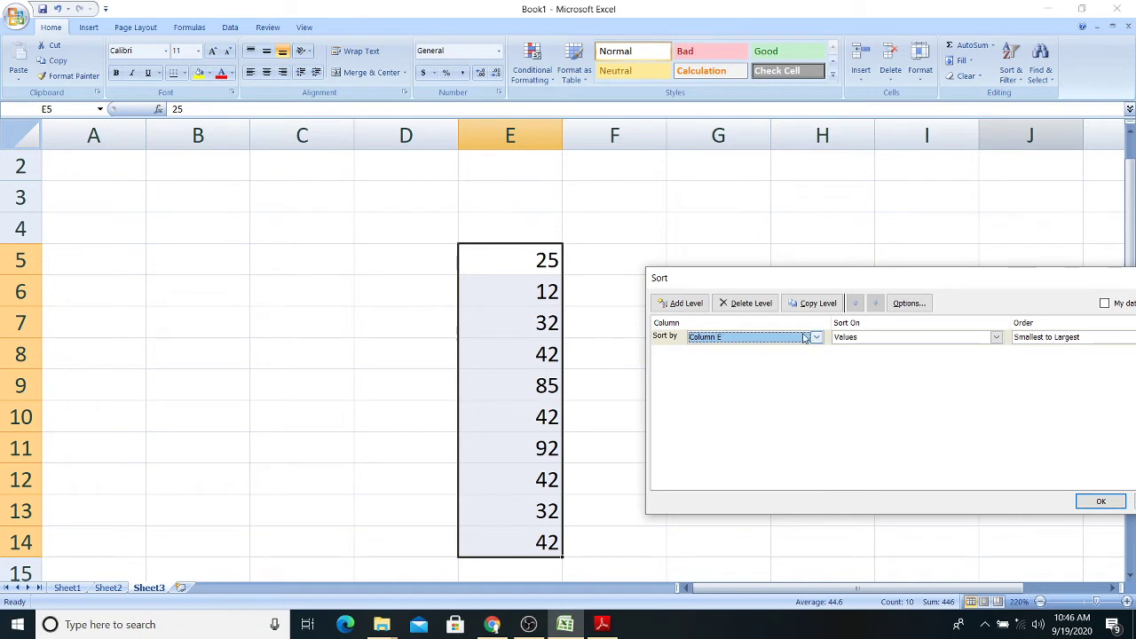
pyautogui.moveTo(781, 277); pyautogui.dragTo(730, 236)
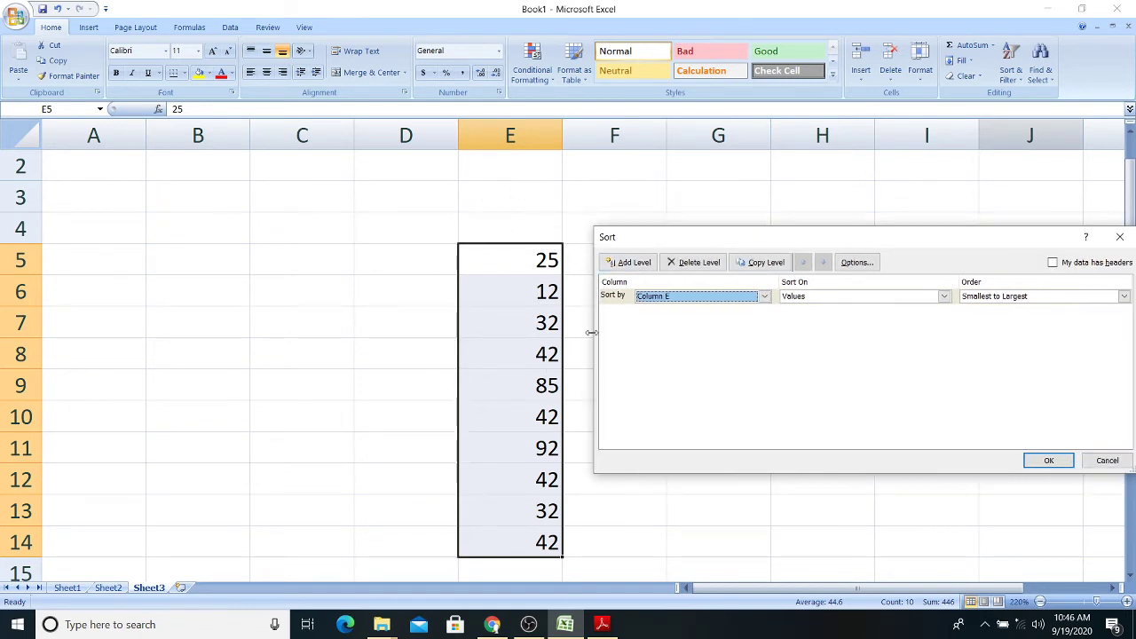
pyautogui.click(1022, 299)
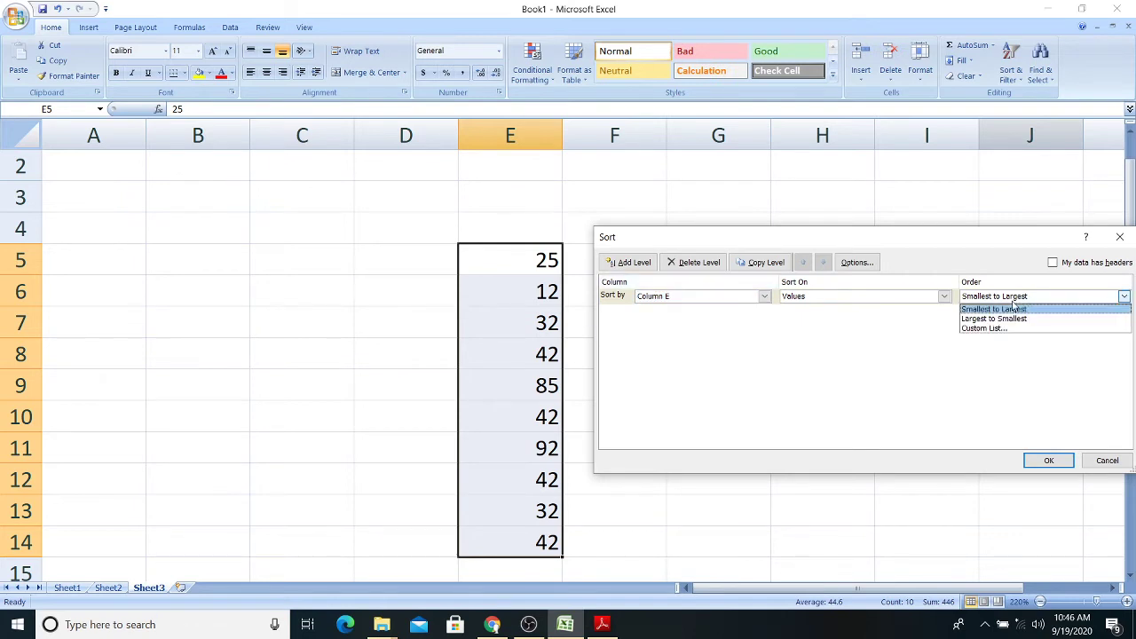
pyautogui.click(993, 310)
pyautogui.click(1049, 460)
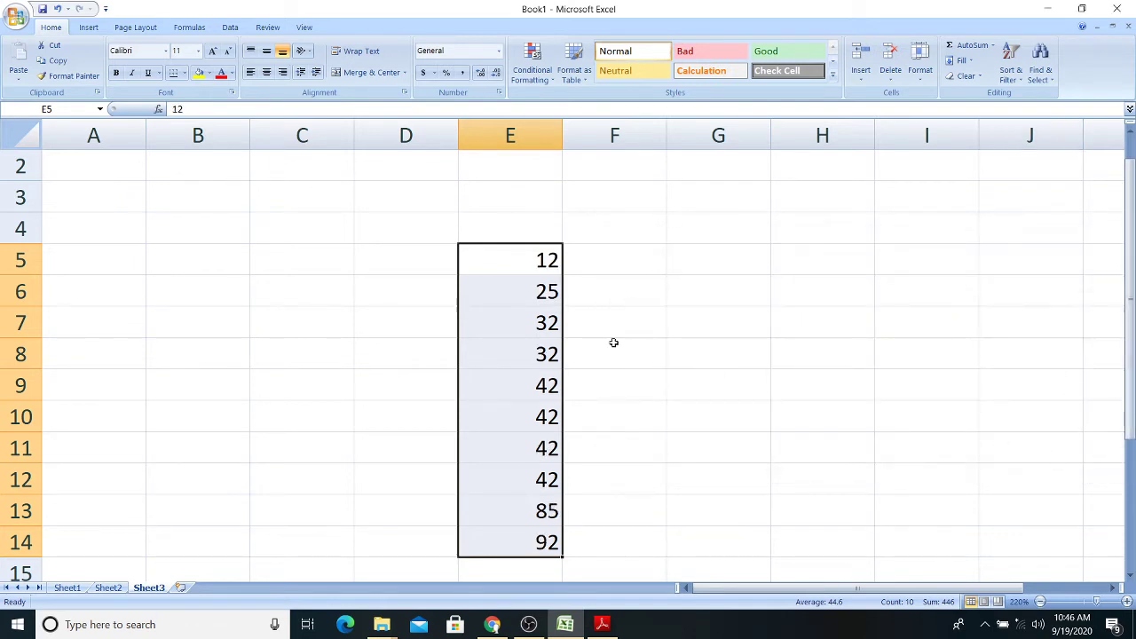
# - Apply a custom sort to E5:E14 by Column E, on values, in Largest to Smallest order
pyautogui.click(595, 270)
pyautogui.moveTo(547, 259); pyautogui.dragTo(530, 543)
pyautogui.click(632, 460)
pyautogui.moveTo(525, 257); pyautogui.dragTo(547, 543)
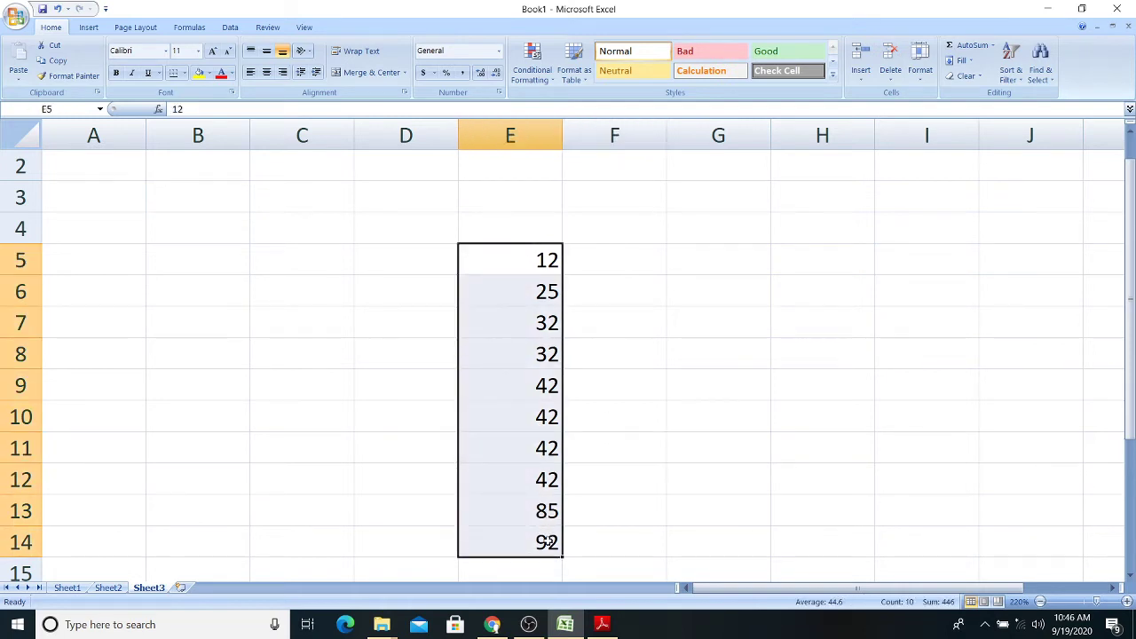
pyautogui.click(1011, 73)
pyautogui.click(1045, 128)
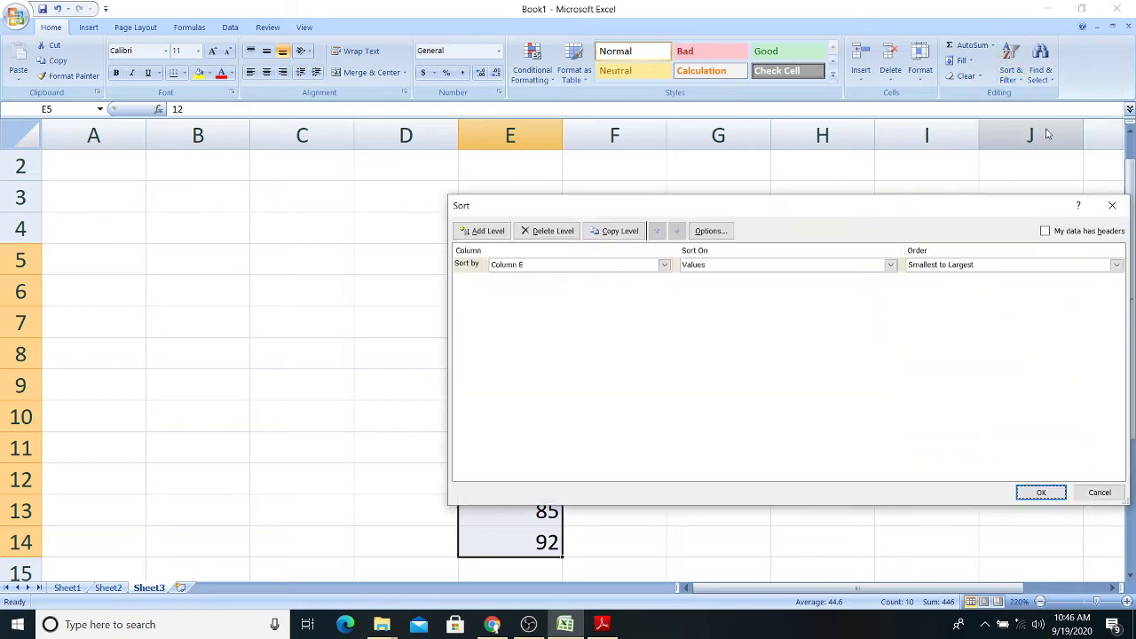
pyautogui.click(945, 265)
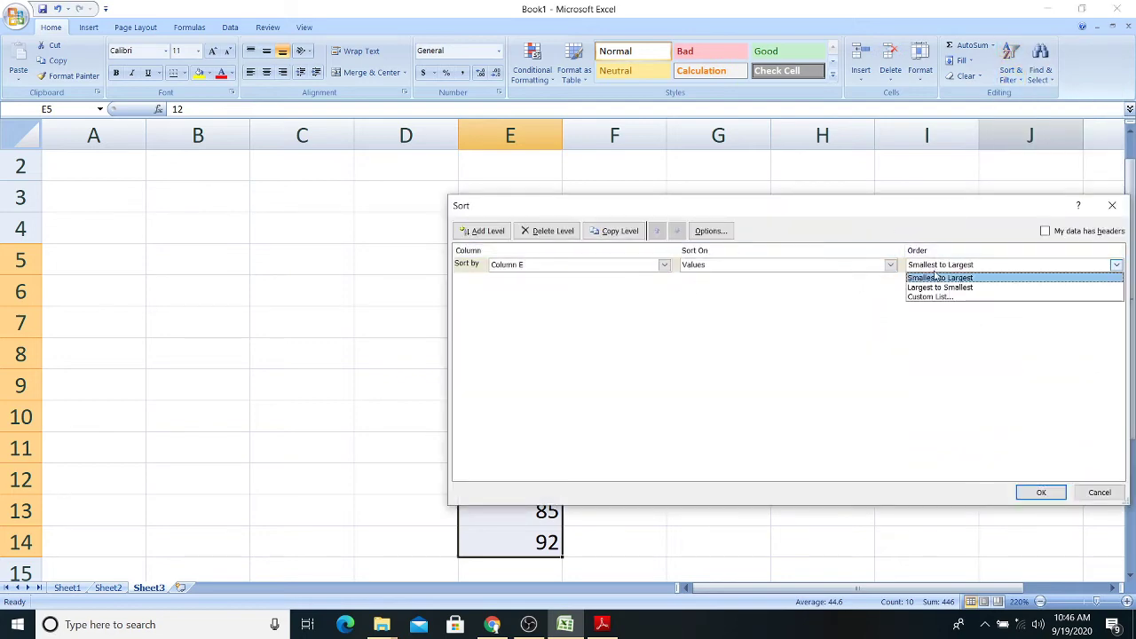
pyautogui.click(926, 287)
pyautogui.moveTo(850, 213); pyautogui.dragTo(1039, 222)
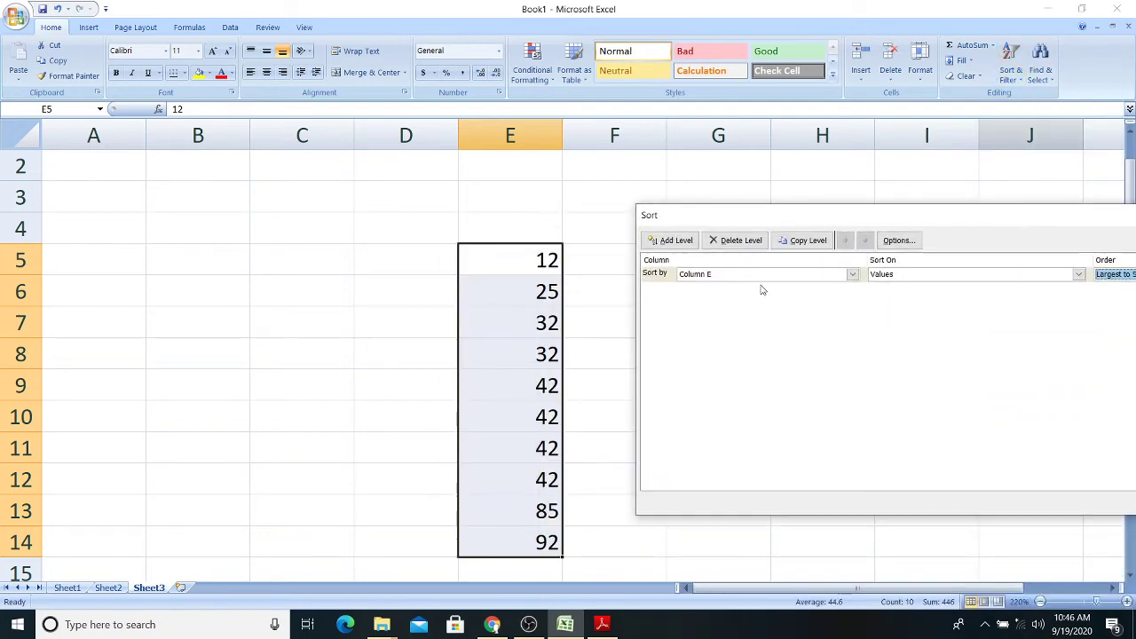
pyautogui.moveTo(790, 216); pyautogui.dragTo(373, 164)
pyautogui.click(814, 443)
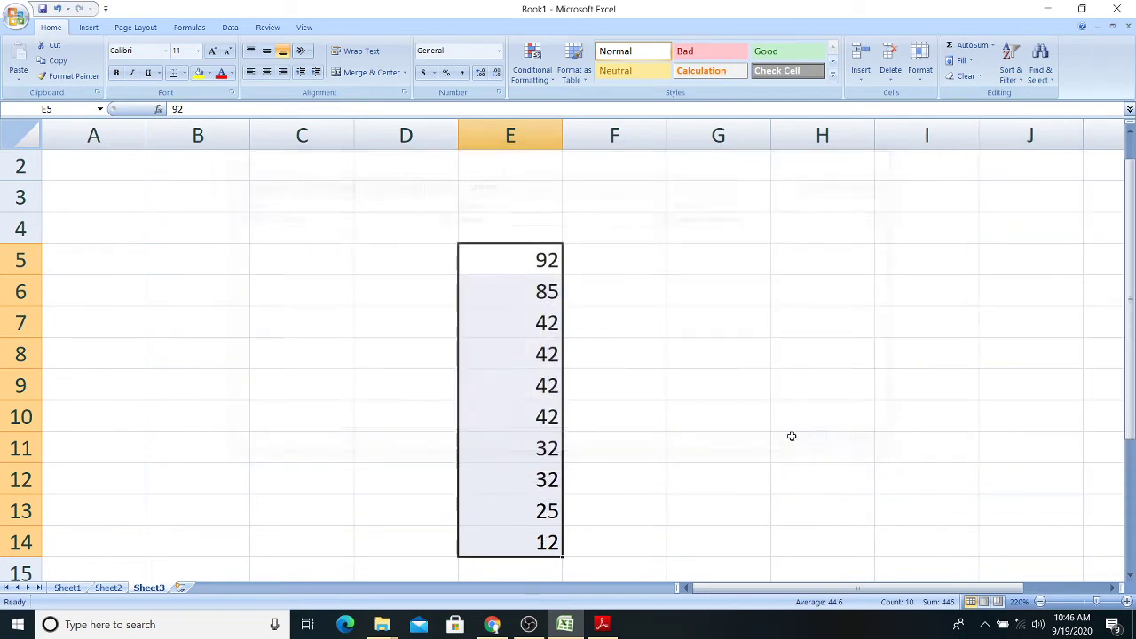
pyautogui.click(715, 321)
pyautogui.keyDown('ctrl'); pyautogui.scroll(1, 568, 274); pyautogui.keyUp('ctrl')
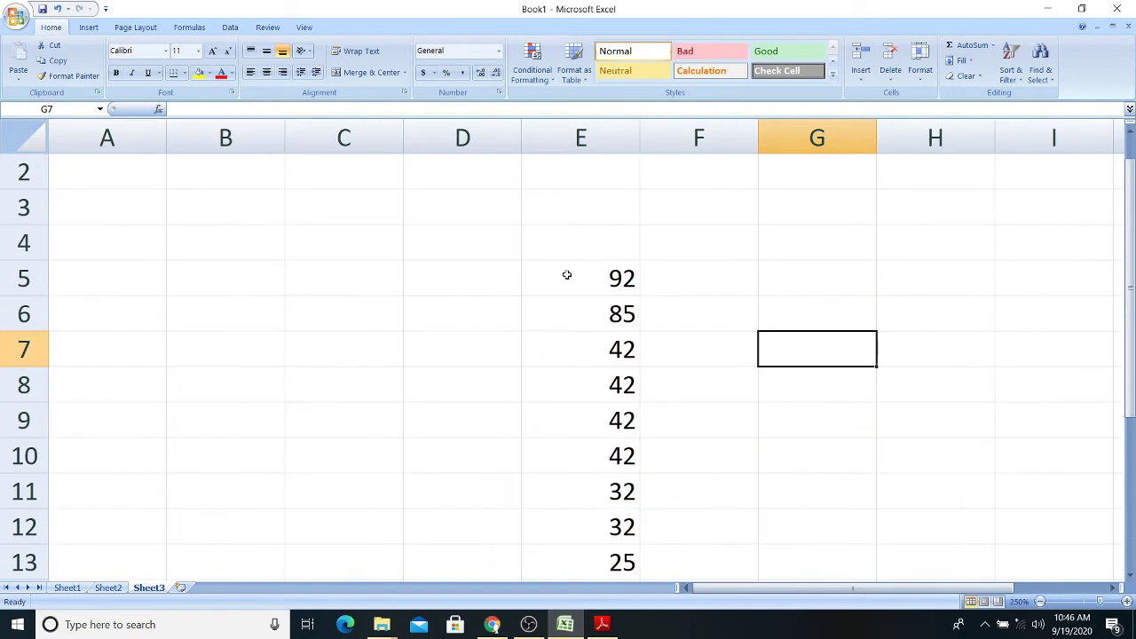
pyautogui.scroll(-2, 642, 243)
pyautogui.scroll(2, 642, 243)
pyautogui.scroll(-1, 642, 243)
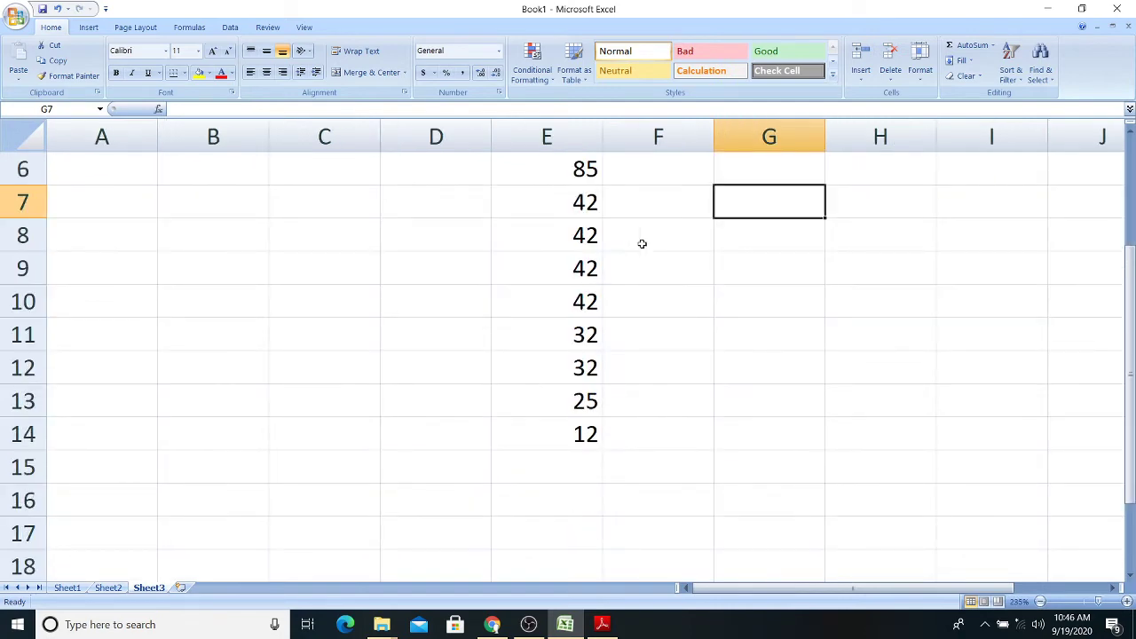
pyautogui.keyDown('ctrl'); pyautogui.scroll(-1, 642, 243); pyautogui.keyUp('ctrl')
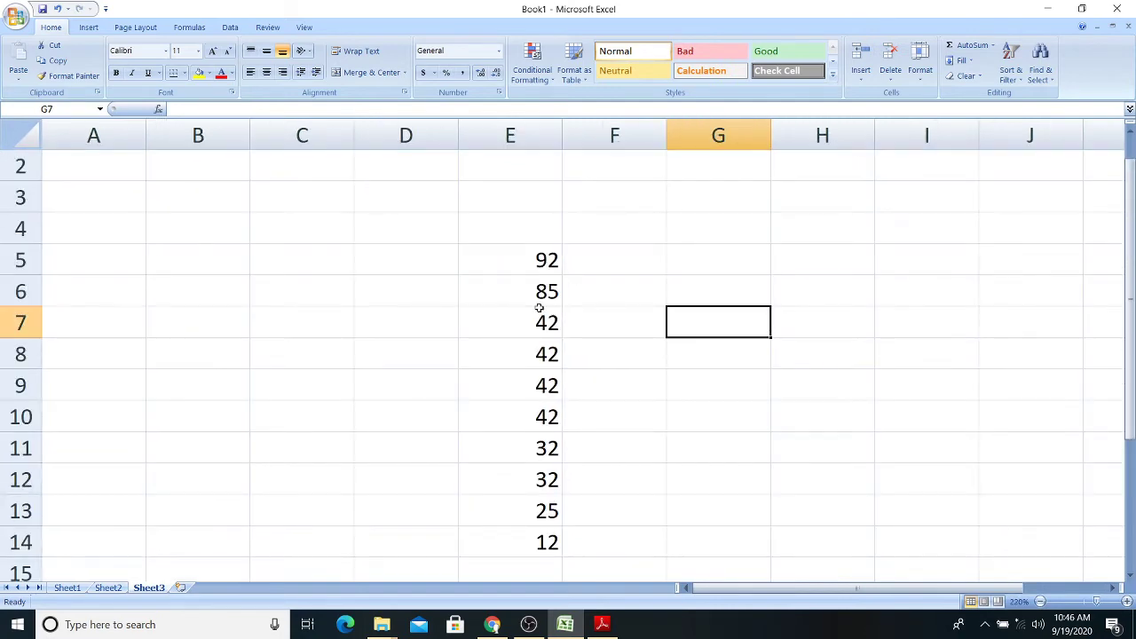
# - Clear the first number of the list in cell E5
pyautogui.click(269, 241)
pyautogui.click(259, 254)
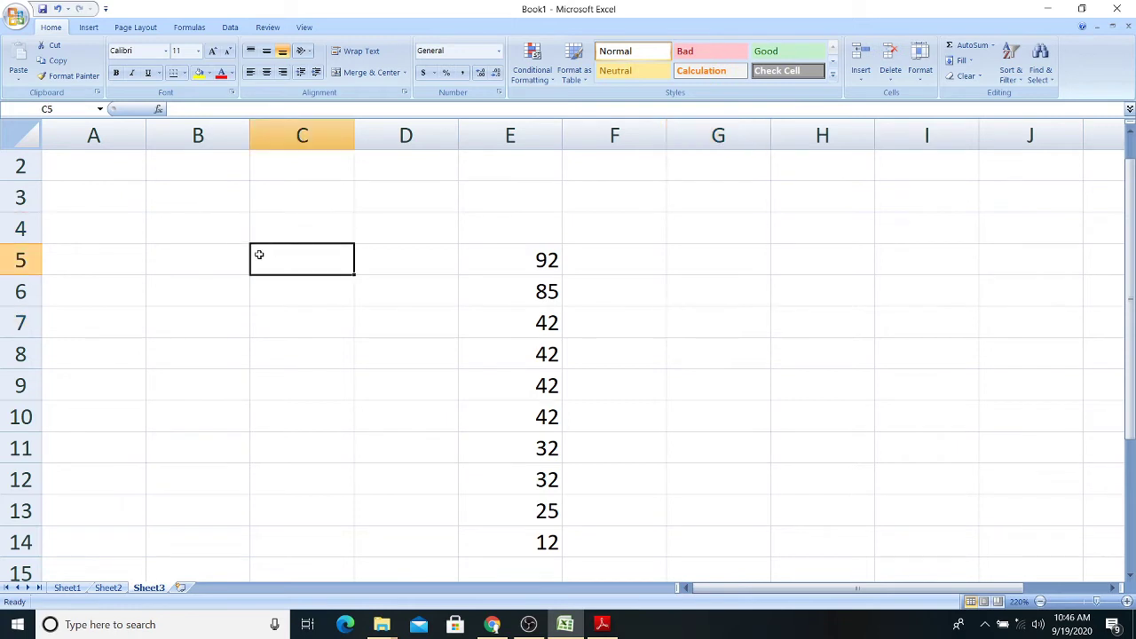
pyautogui.moveTo(537, 258); pyautogui.dragTo(515, 559)
pyautogui.press('BackSpace')
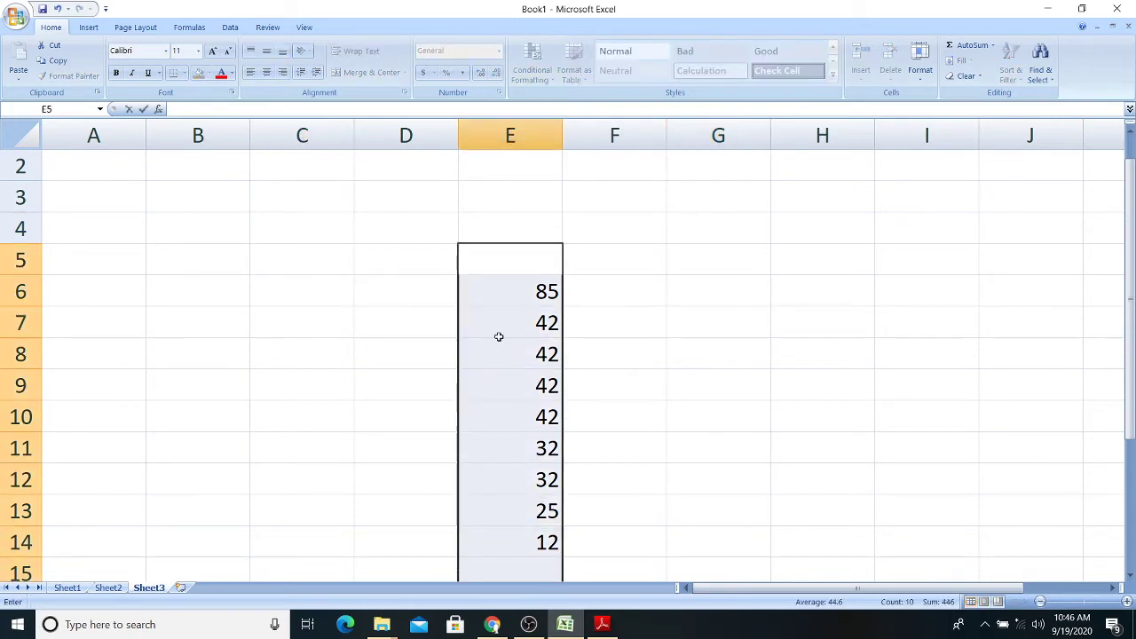
# - Enter nine different first names in unsorted order down cells C4 to C12
pyautogui.click(294, 222)
pyautogui.write('S')
pyautogui.press('BackSpace')
pyautogui.write('Ajay')
pyautogui.press('Return')
pyautogui.write('Vikash')
pyautogui.press('Return')
pyautogui.write('Rohan')
pyautogui.press('Return')
pyautogui.write('Seema')
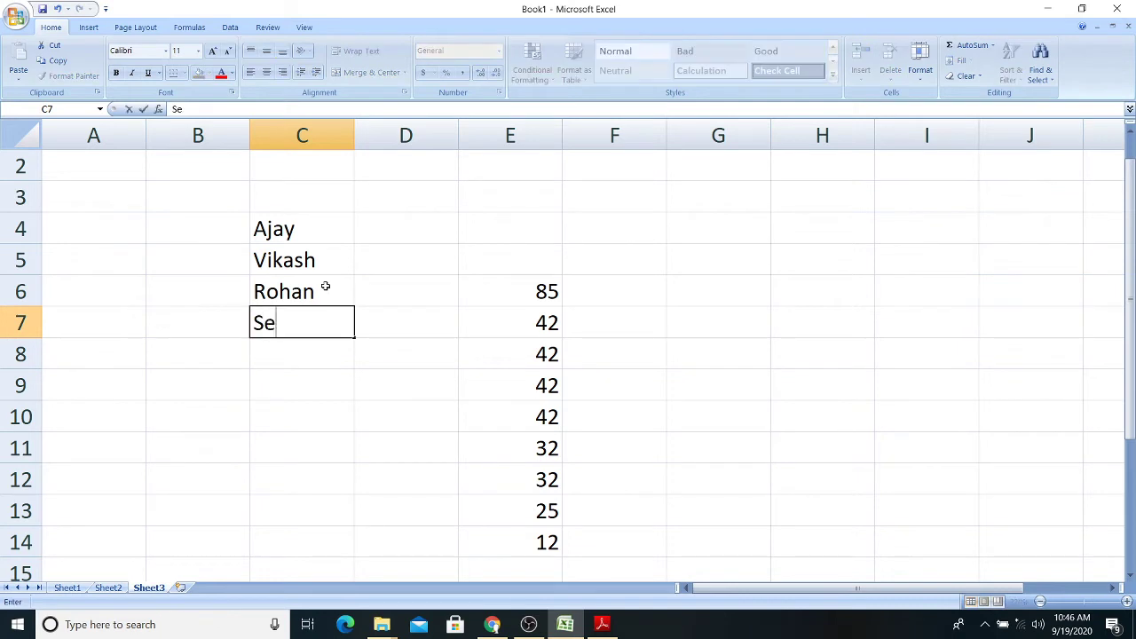
pyautogui.press('Return')
pyautogui.write('Saniya')
pyautogui.press('Return')
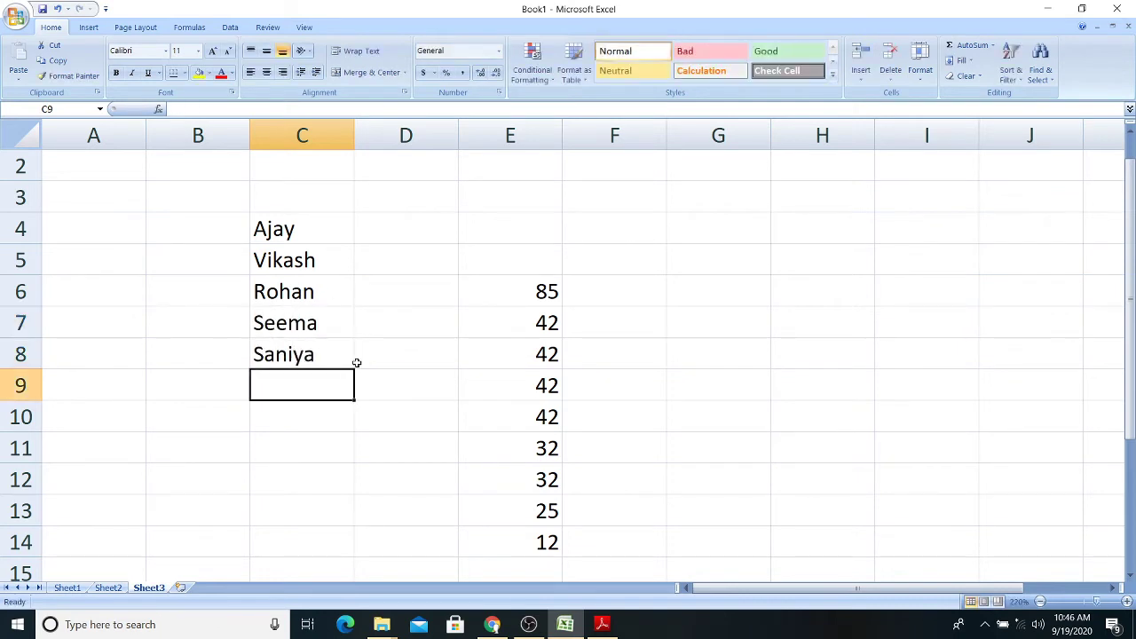
pyautogui.write('Kapil')
pyautogui.press('Return')
pyautogui.write('Kartik')
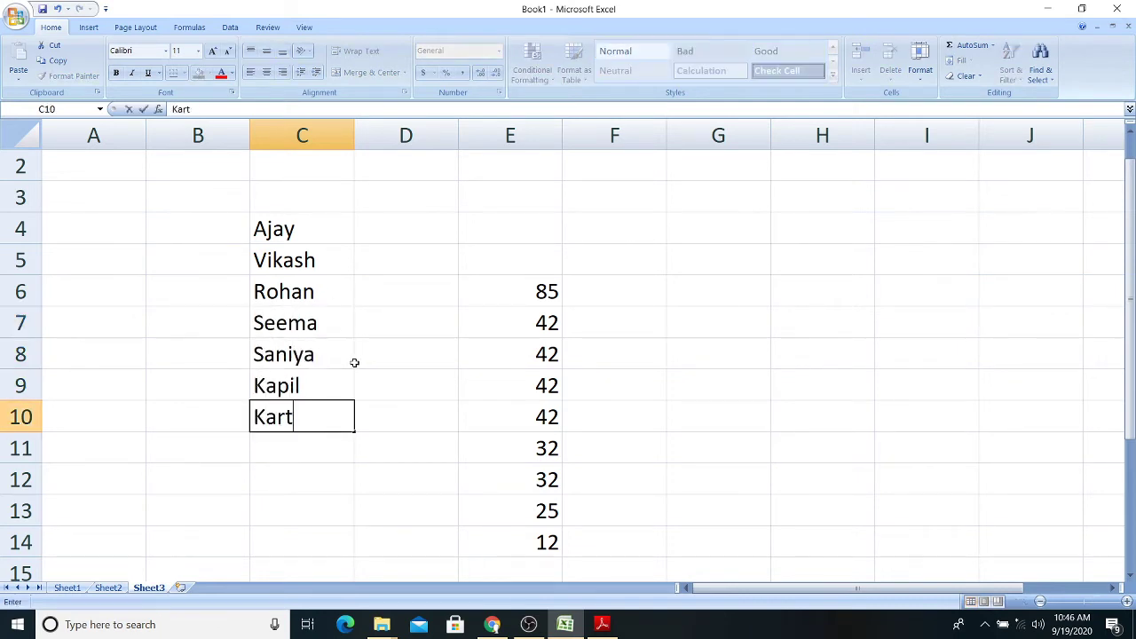
pyautogui.press('Return')
pyautogui.write('Krisha')
pyautogui.press('Return')
pyautogui.write('Lavesh')
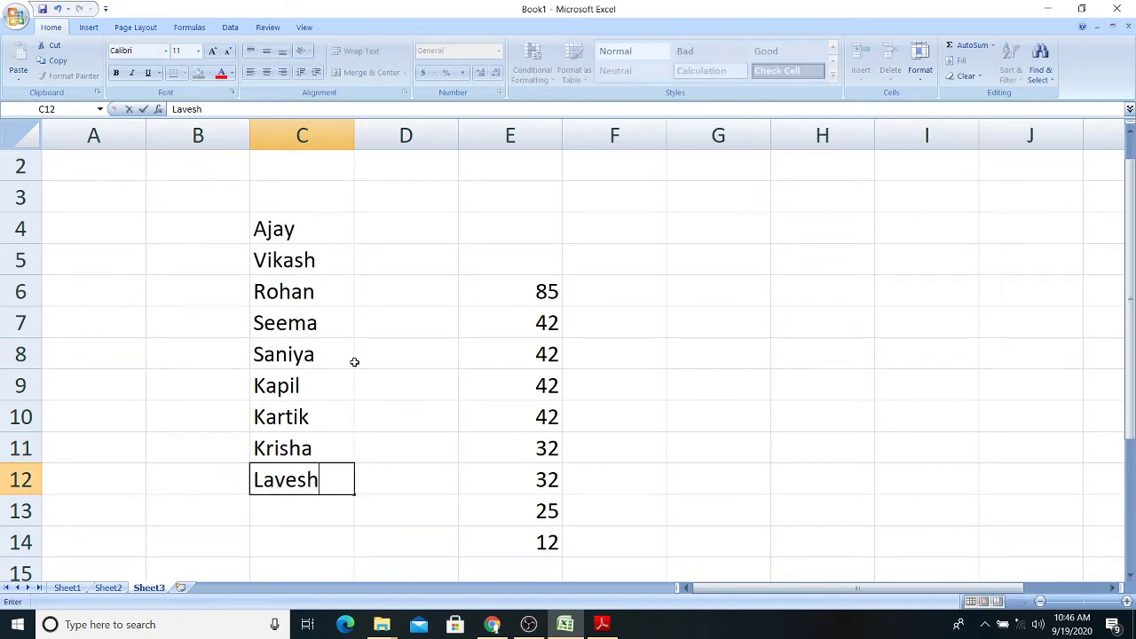
pyautogui.press('Return')
# - Delete the remaining numbers in column E by clearing the range E4:G14
pyautogui.moveTo(541, 322); pyautogui.dragTo(533, 540)
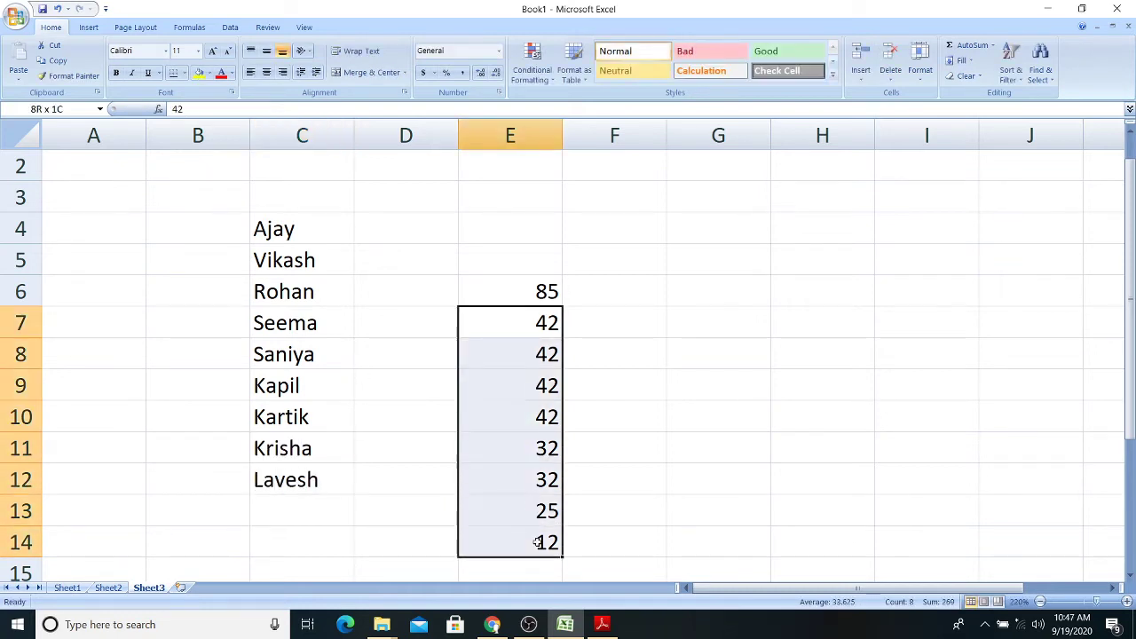
pyautogui.press('BackSpace')
pyautogui.moveTo(714, 229); pyautogui.dragTo(460, 553)
pyautogui.press('Delete')
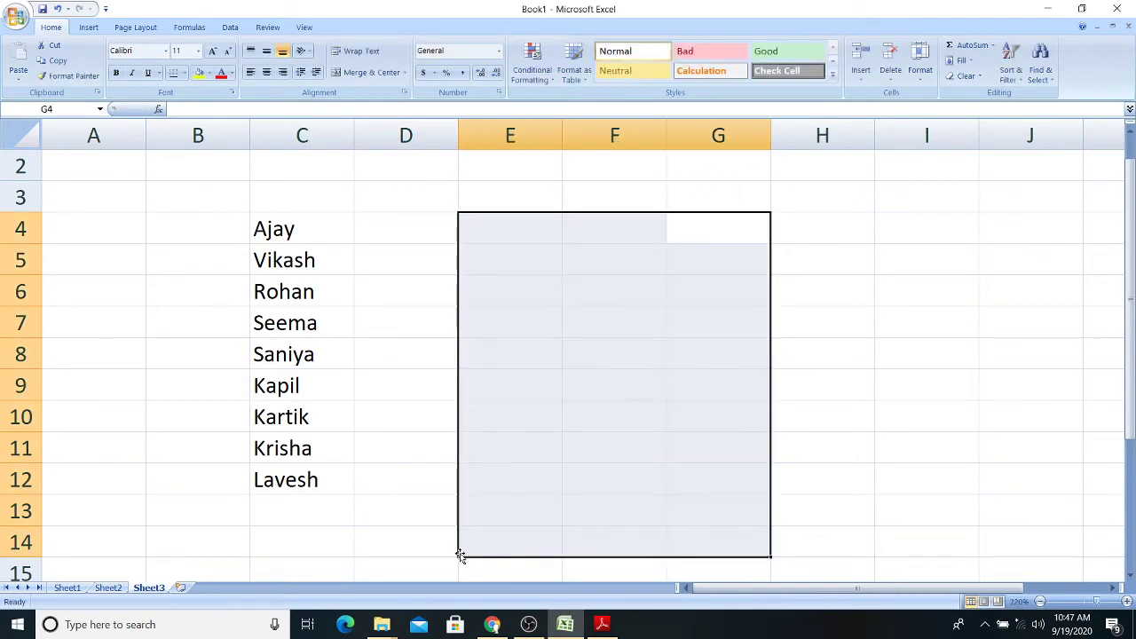
# - Move the list of names from C4:C12 up one row so that it starts in cell C3
pyautogui.click(343, 208)
pyautogui.keyDown('ctrl'); pyautogui.scroll(1, 342, 207); pyautogui.keyUp('ctrl')
pyautogui.keyDown('ctrl'); pyautogui.scroll(1, 342, 261); pyautogui.keyUp('ctrl')
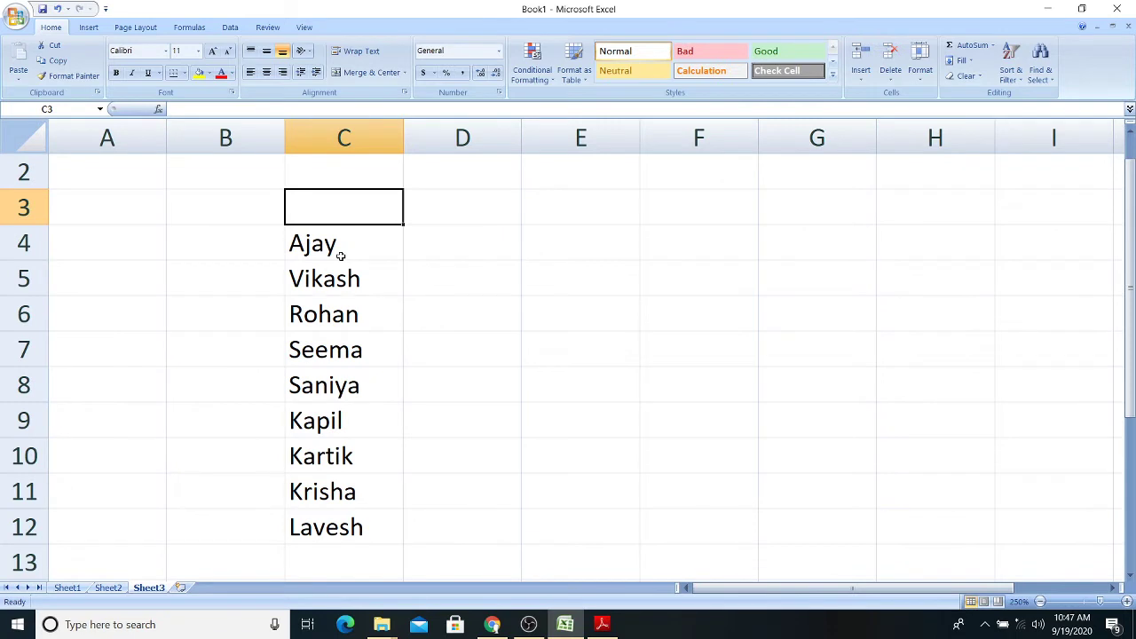
pyautogui.click(340, 256)
pyautogui.scroll(-2, 346, 311)
pyautogui.keyDown('shift'); pyautogui.click(337, 346); pyautogui.keyUp('shift')
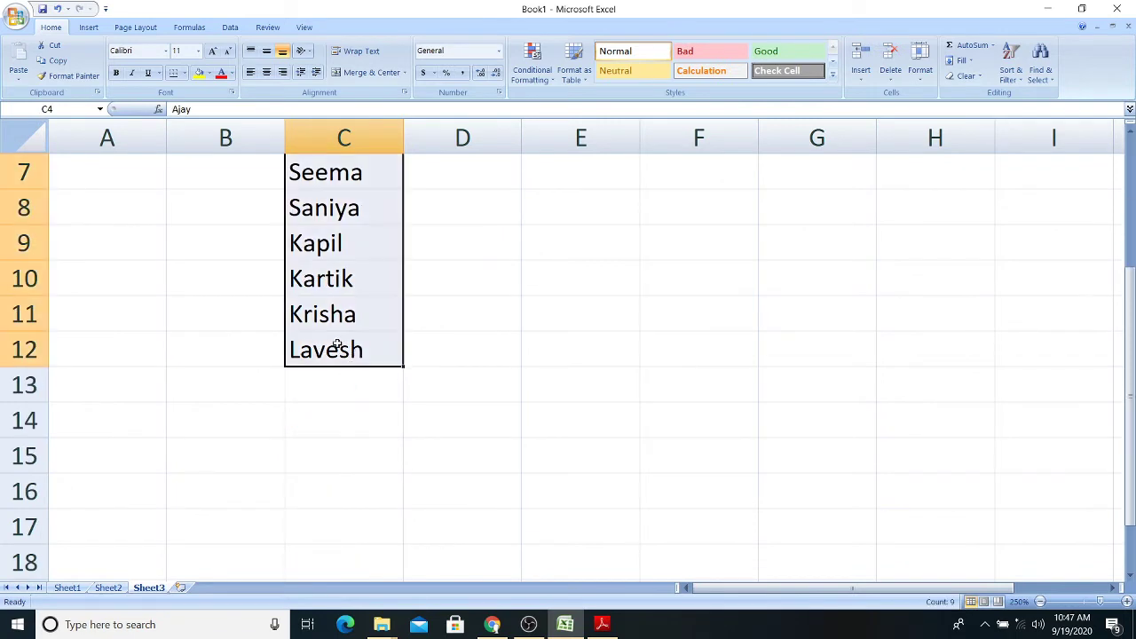
pyautogui.hotkey('ctrl', 'c')
pyautogui.scroll(2, 337, 347)
pyautogui.click(355, 229)
pyautogui.hotkey('ctrl', 'v')
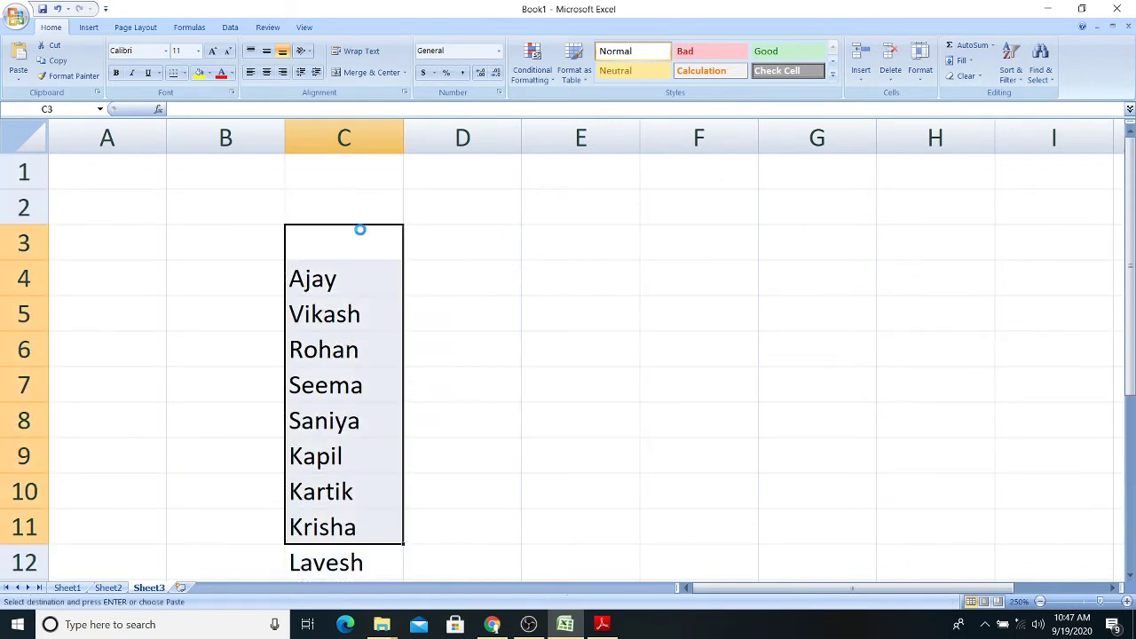
pyautogui.click(545, 285)
# - Sort the names in C3:C11 in A to Z order
pyautogui.moveTo(359, 234); pyautogui.dragTo(338, 539)
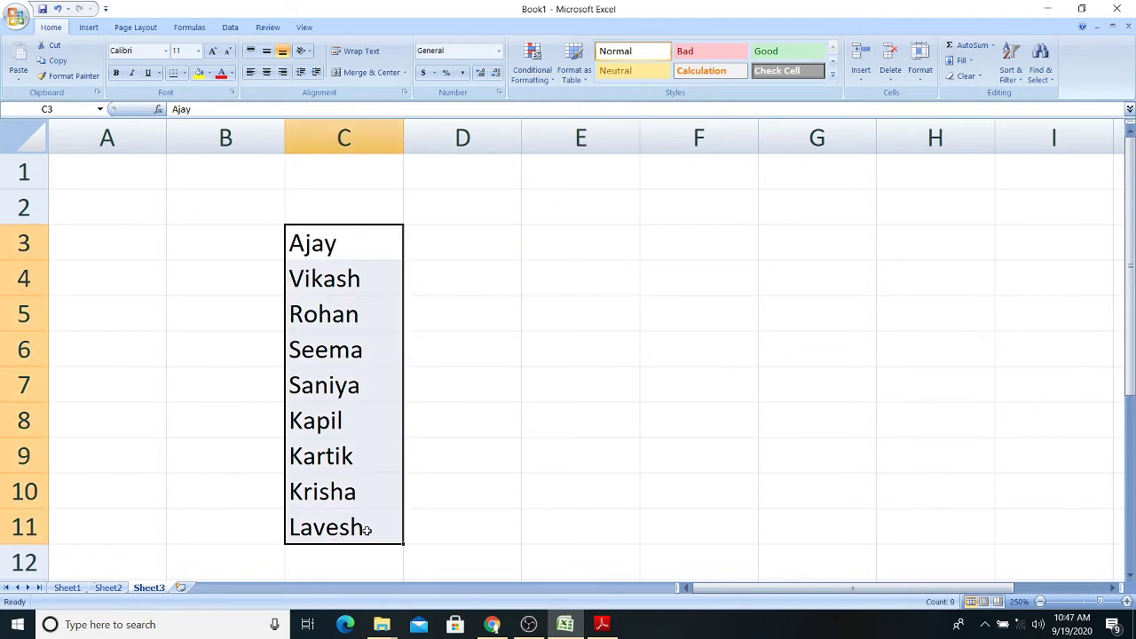
pyautogui.click(993, 46)
pyautogui.click(1011, 62)
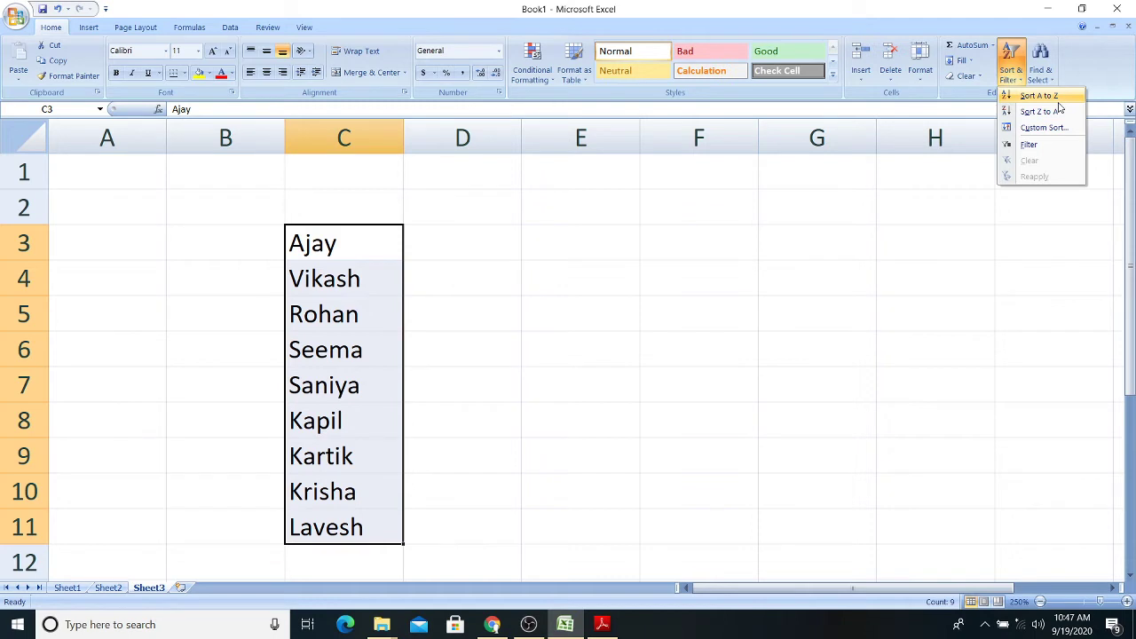
pyautogui.click(1041, 96)
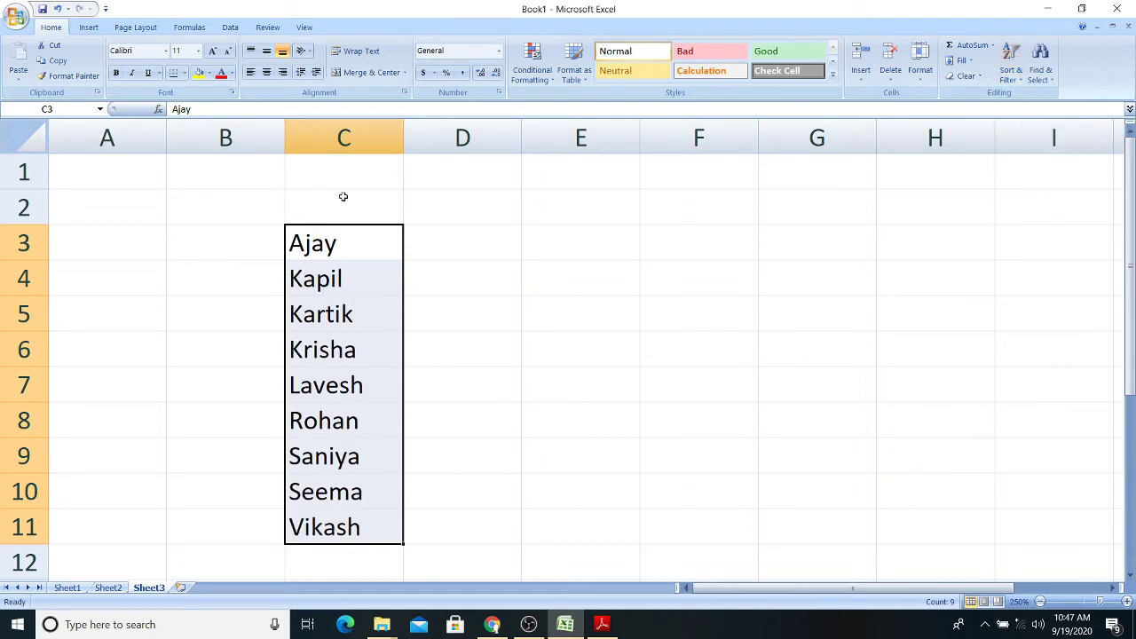
# - Sort the names in C3:C11 in Z to A order
pyautogui.click(1011, 64)
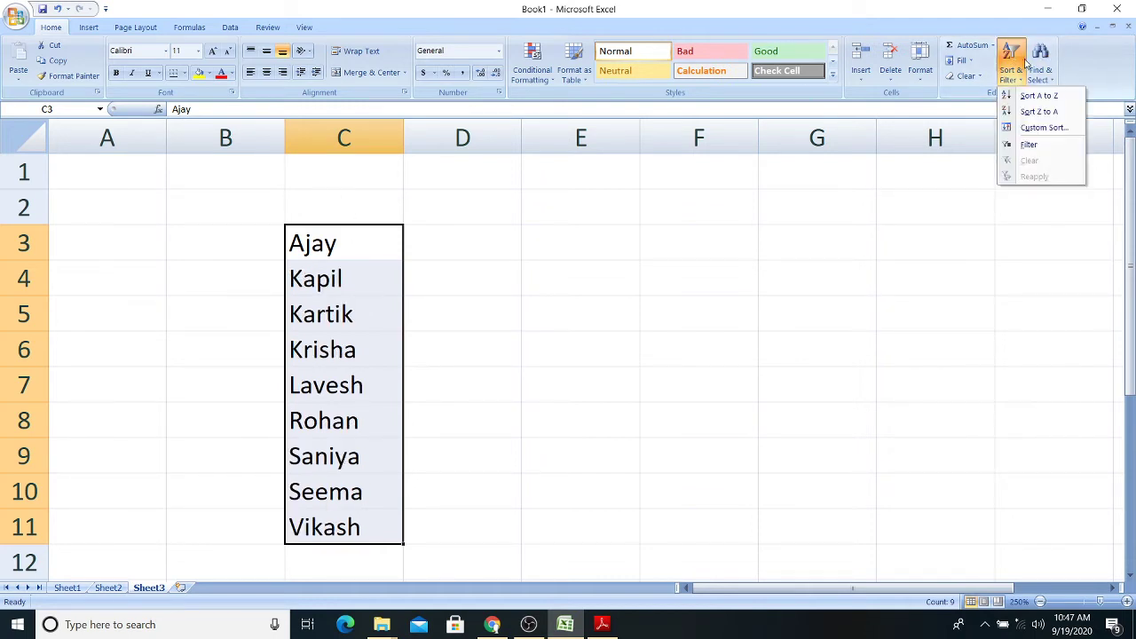
pyautogui.click(1058, 110)
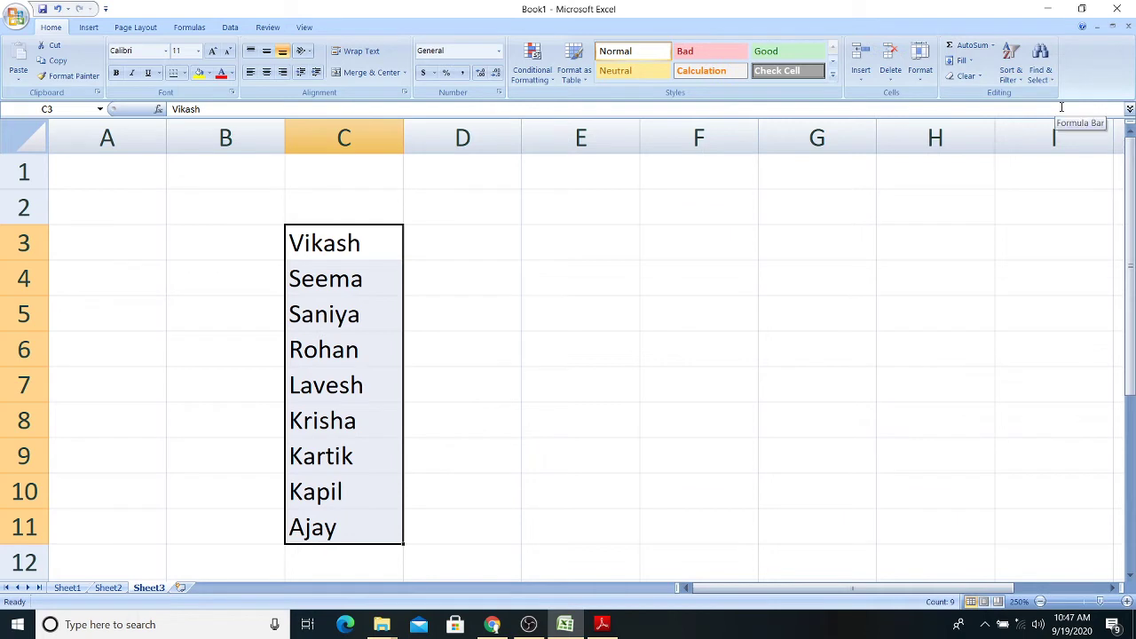
# - Sort the names in C3:C11 back from A to Z
pyautogui.click(1013, 71)
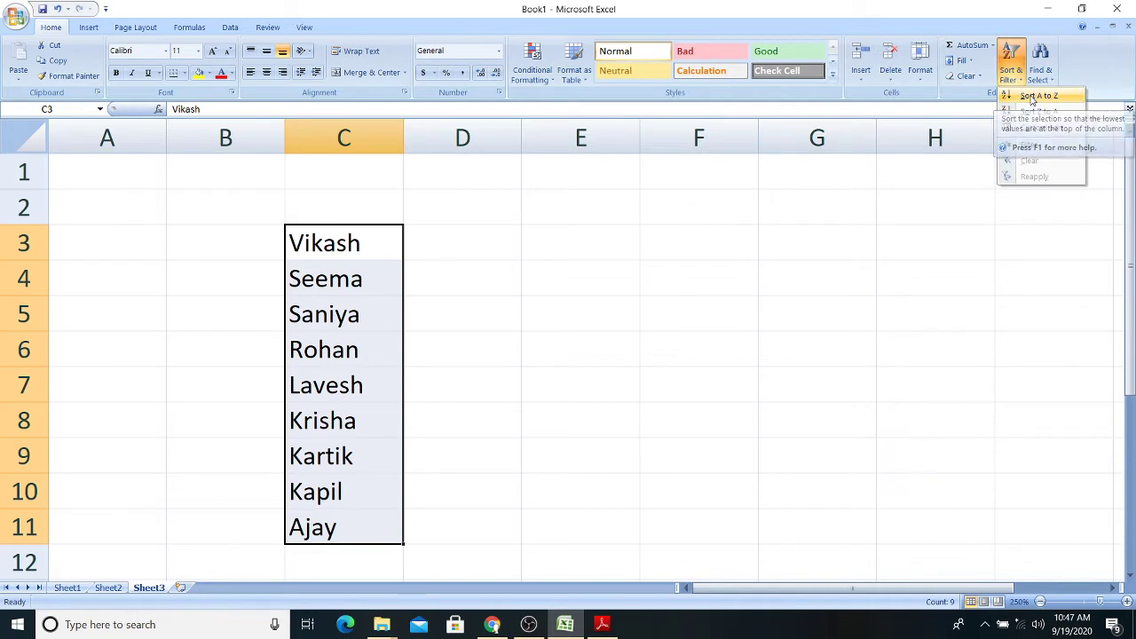
pyautogui.click(1037, 96)
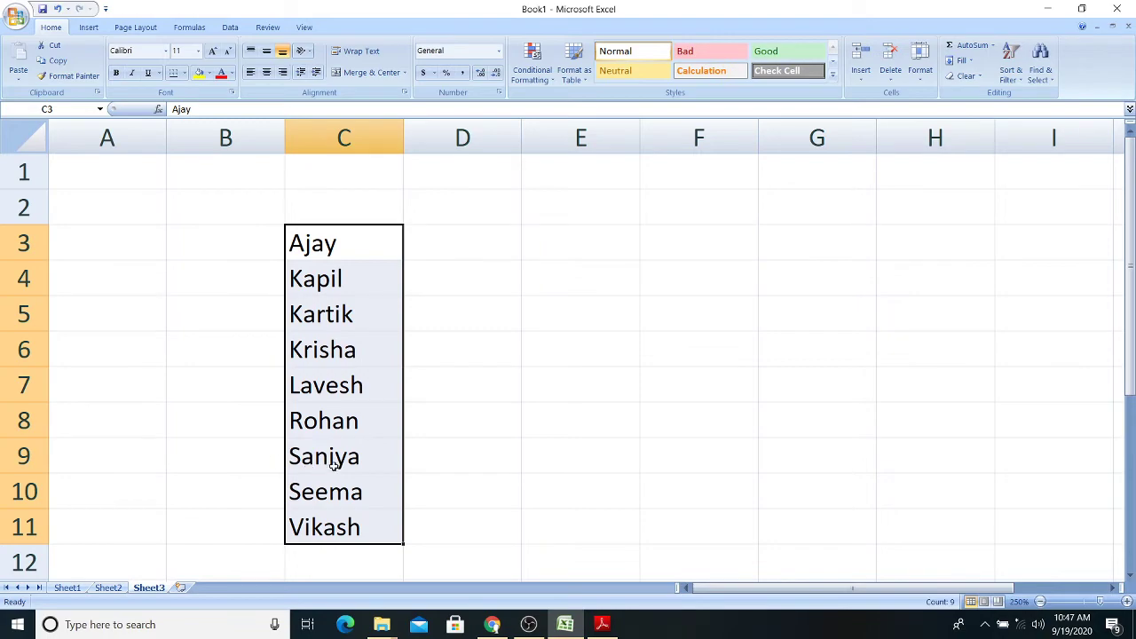
# - Switch to Adobe Reader and review the definition and steps in the Sorting Data section on page 4 of the chapter PDF
pyautogui.click(1048, 9)
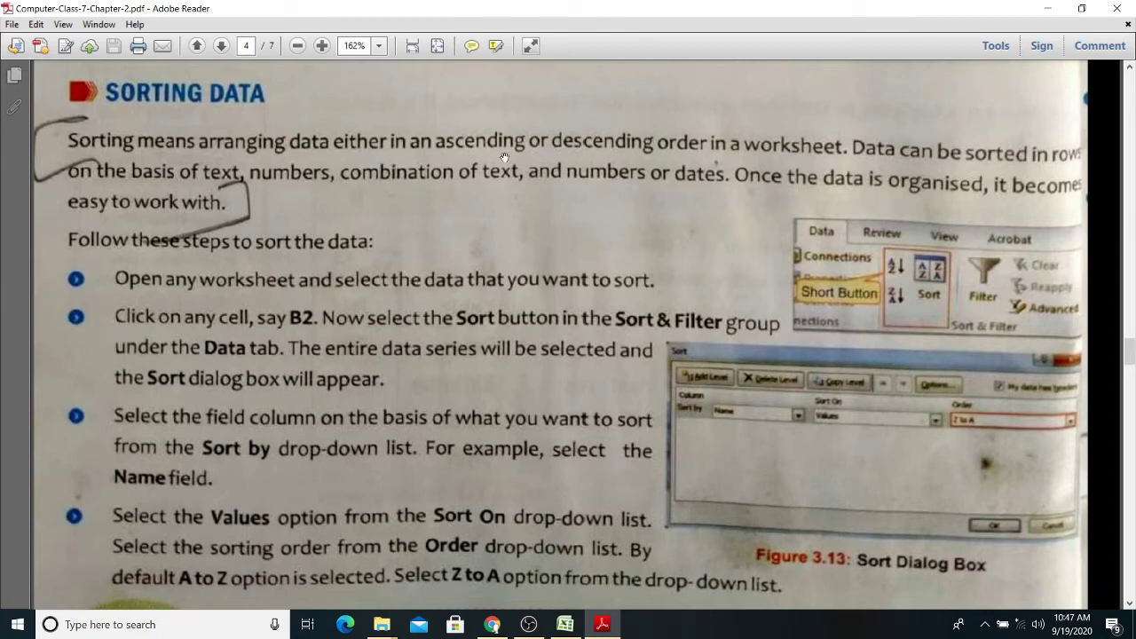
pyautogui.scroll(1, 541, 156)
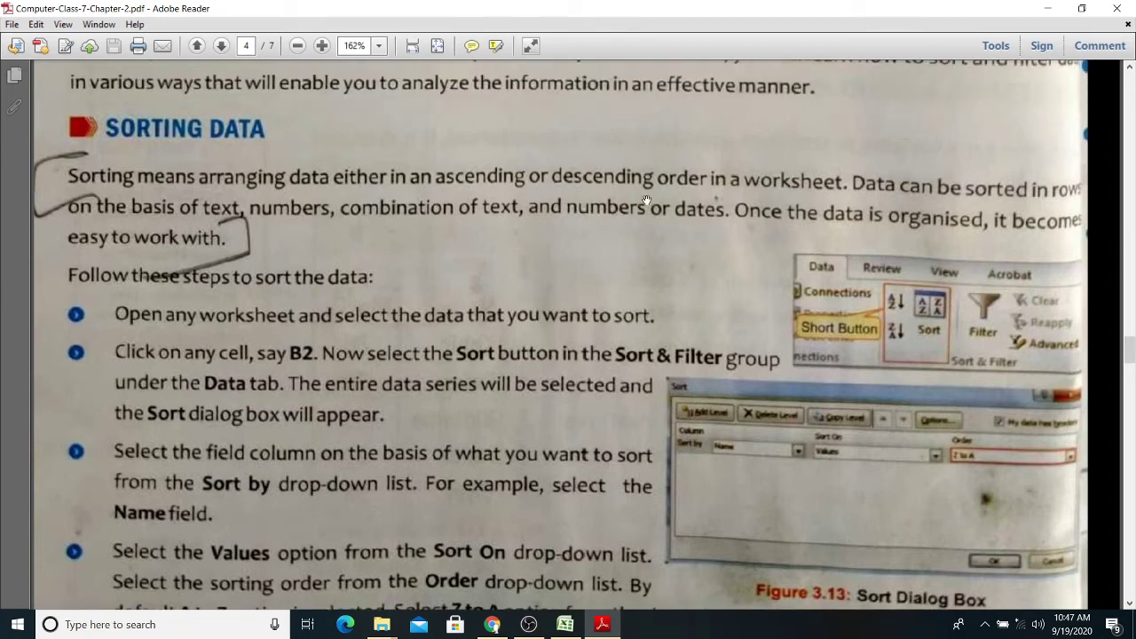
pyautogui.scroll(-1, 671, 199)
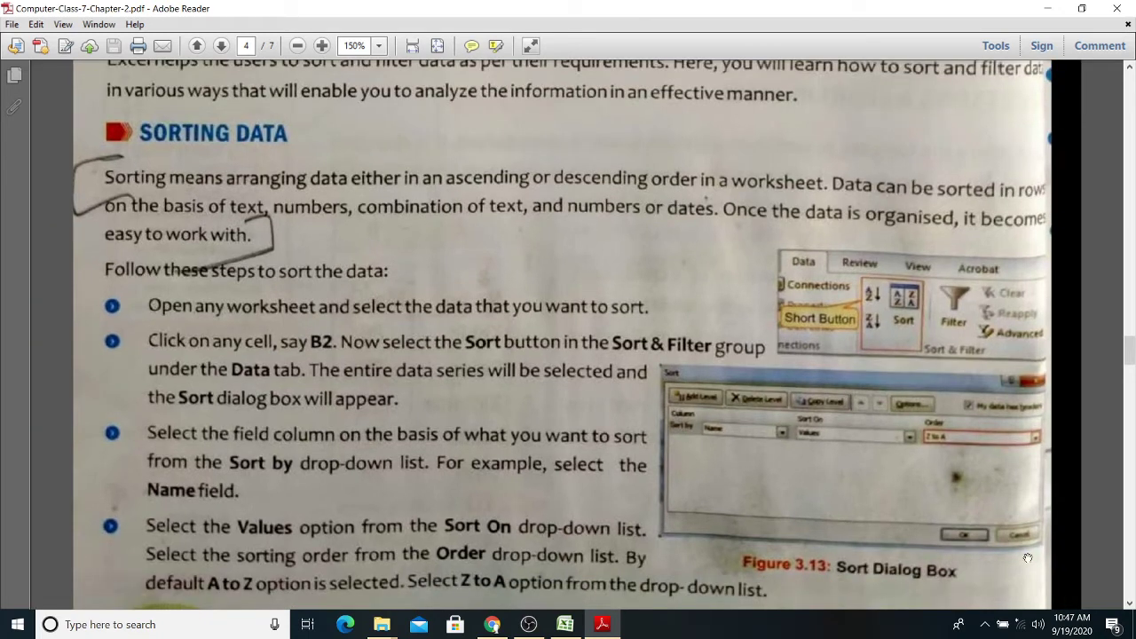
pyautogui.click(985, 625)
pyautogui.click(827, 303)
pyautogui.scroll(-1, 330, 279)
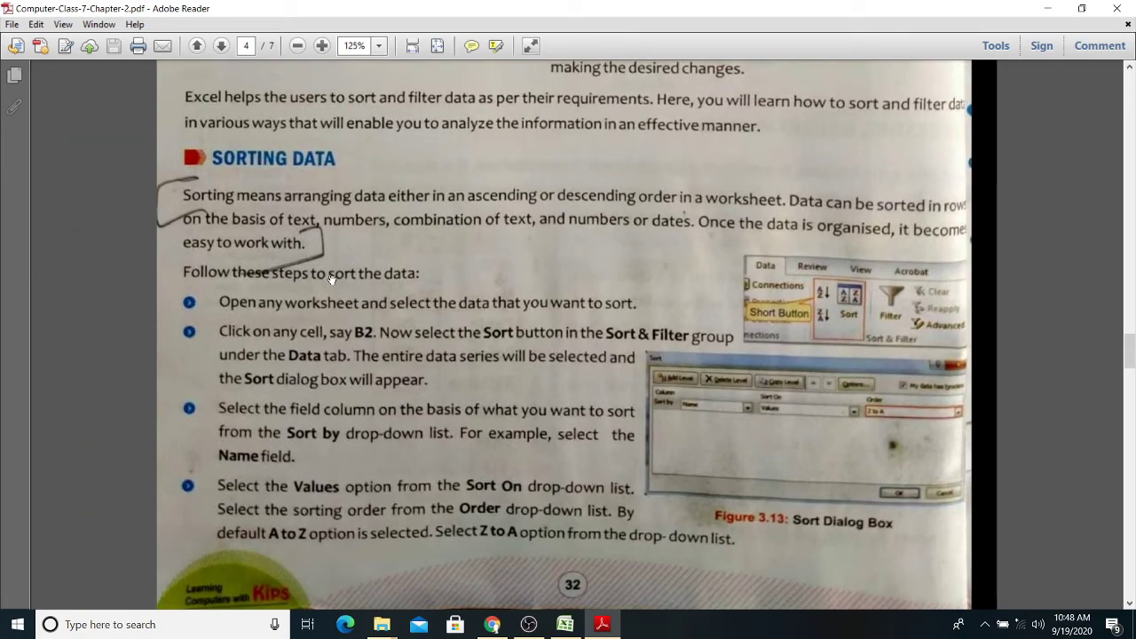
pyautogui.scroll(2, 331, 279)
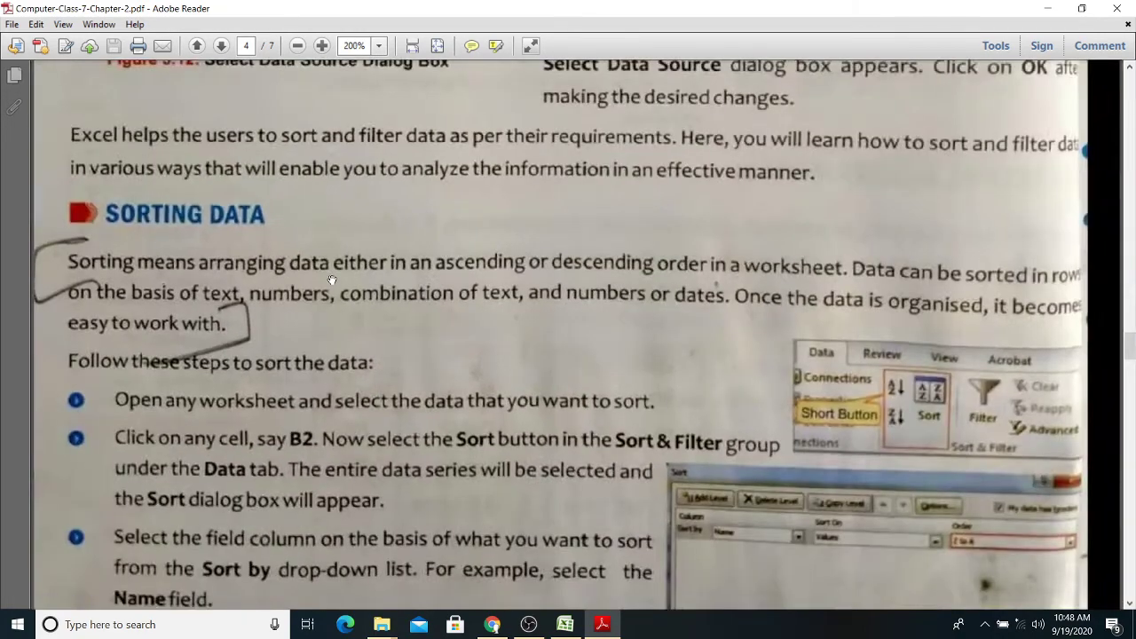
pyautogui.scroll(-1, 330, 278)
# - Read on to page 5 of the PDF, covering header options, adding sort levels and the Filtering Data section
pyautogui.scroll(-8, 330, 279)
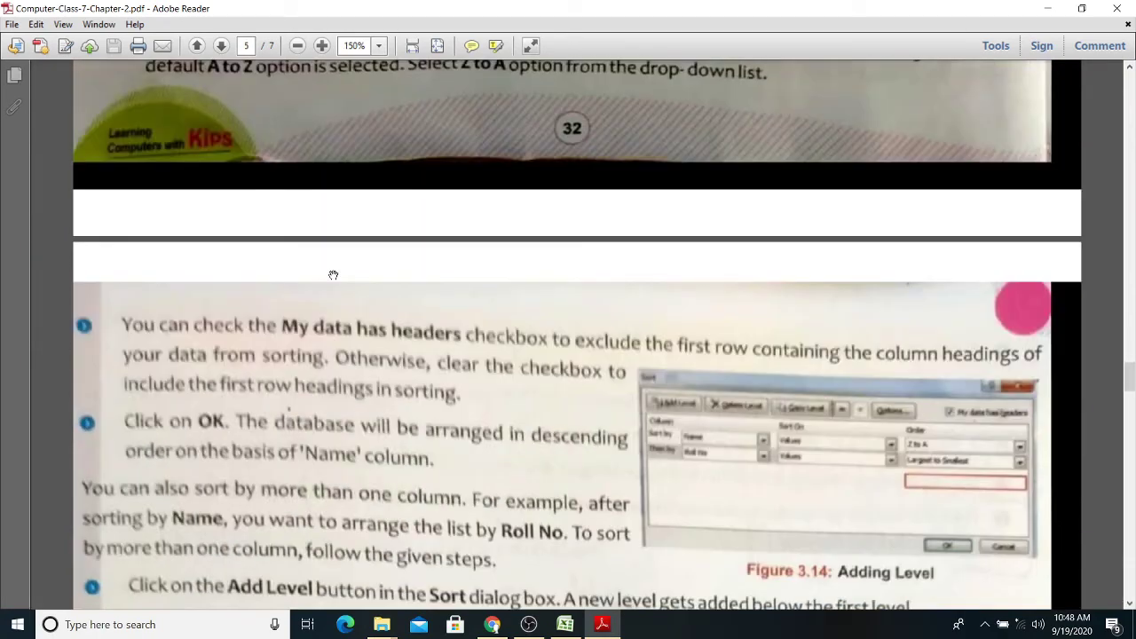
pyautogui.scroll(-4, 333, 275)
pyautogui.scroll(3, 373, 286)
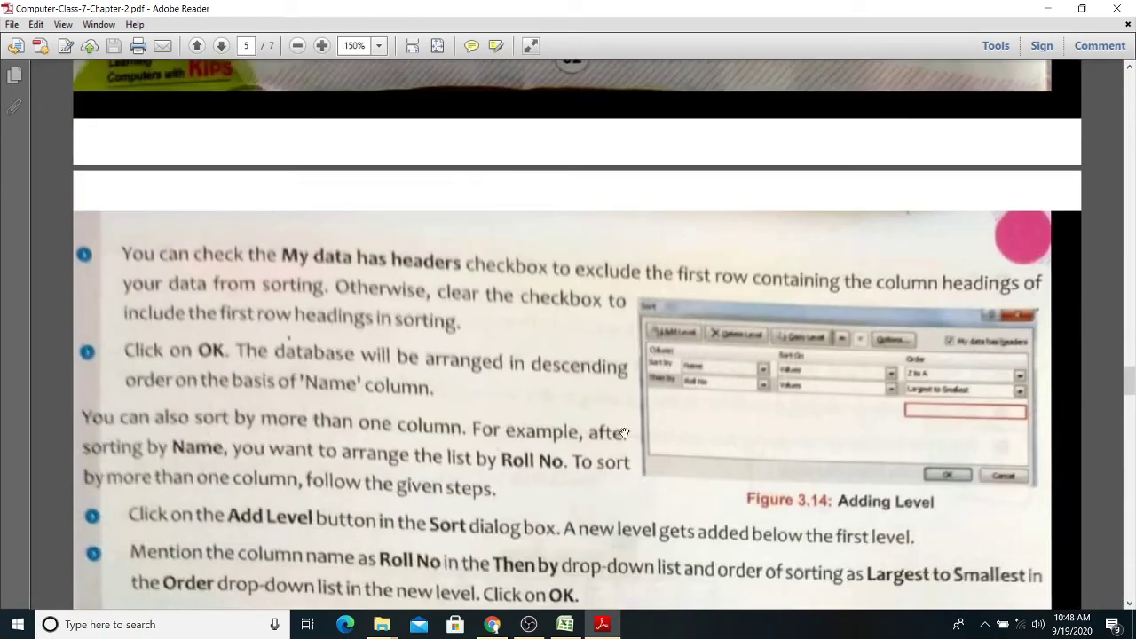
pyautogui.scroll(-2, 614, 463)
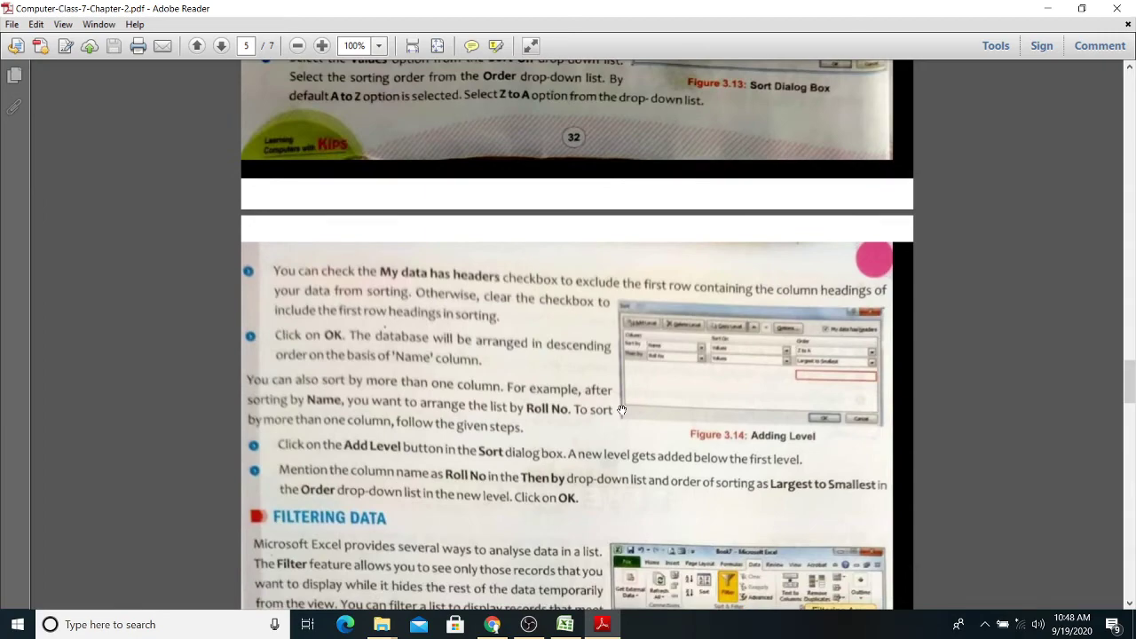
pyautogui.scroll(1, 622, 409)
pyautogui.scroll(1, 621, 410)
pyautogui.scroll(-3, 622, 409)
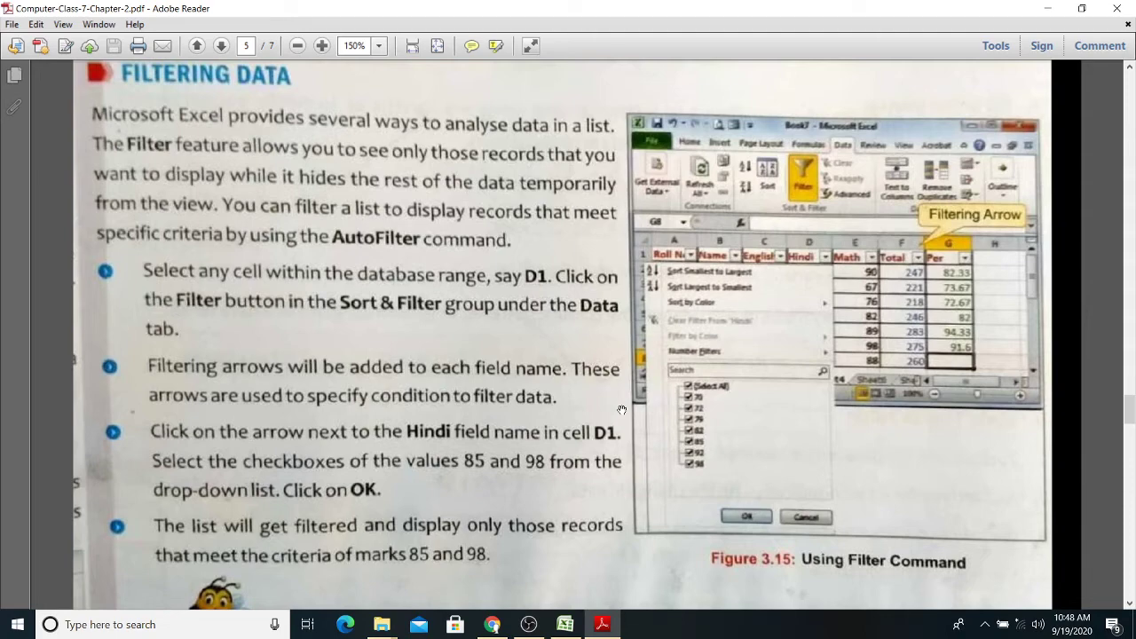
# - Switch back to Excel and open the student marks table on Sheet2
pyautogui.click(565, 624)
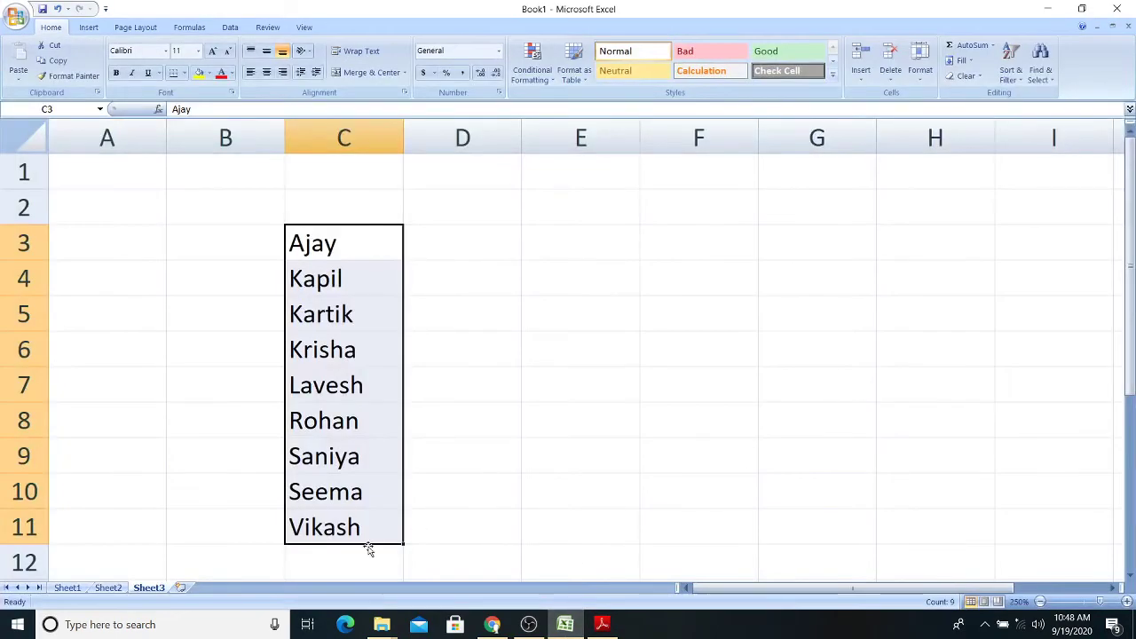
pyautogui.click(121, 590)
pyautogui.click(326, 305)
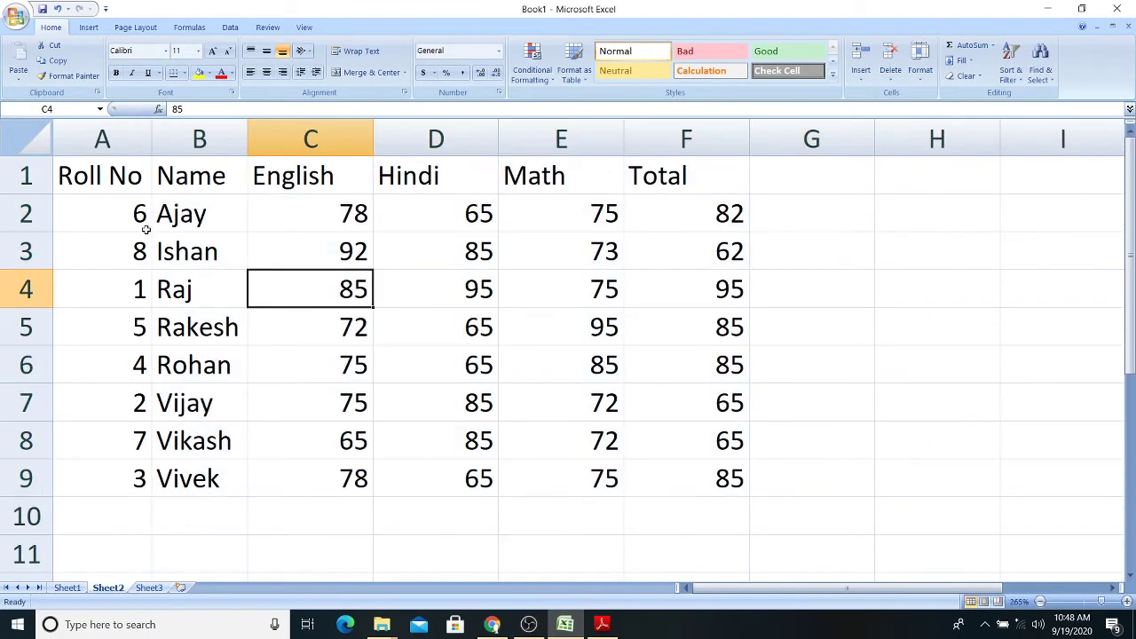
pyautogui.hotkey('ctrl', 'pagedown')
pyautogui.click(109, 588)
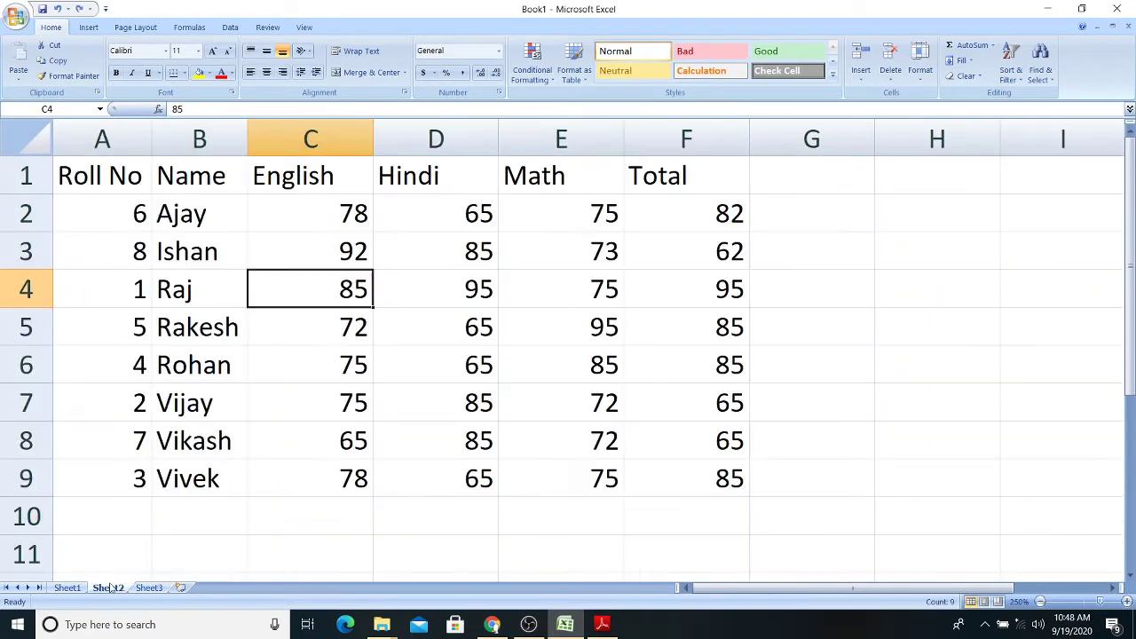
# - Renumber the Roll No column in A2:A9 sequentially from 1 to 8
pyautogui.click(139, 214)
pyautogui.write('1')
pyautogui.press('Return')
pyautogui.write('2')
pyautogui.press('Return')
pyautogui.write('3 4 ')
pyautogui.write('5')
pyautogui.press('Return')
pyautogui.write('6')
pyautogui.press('Return')
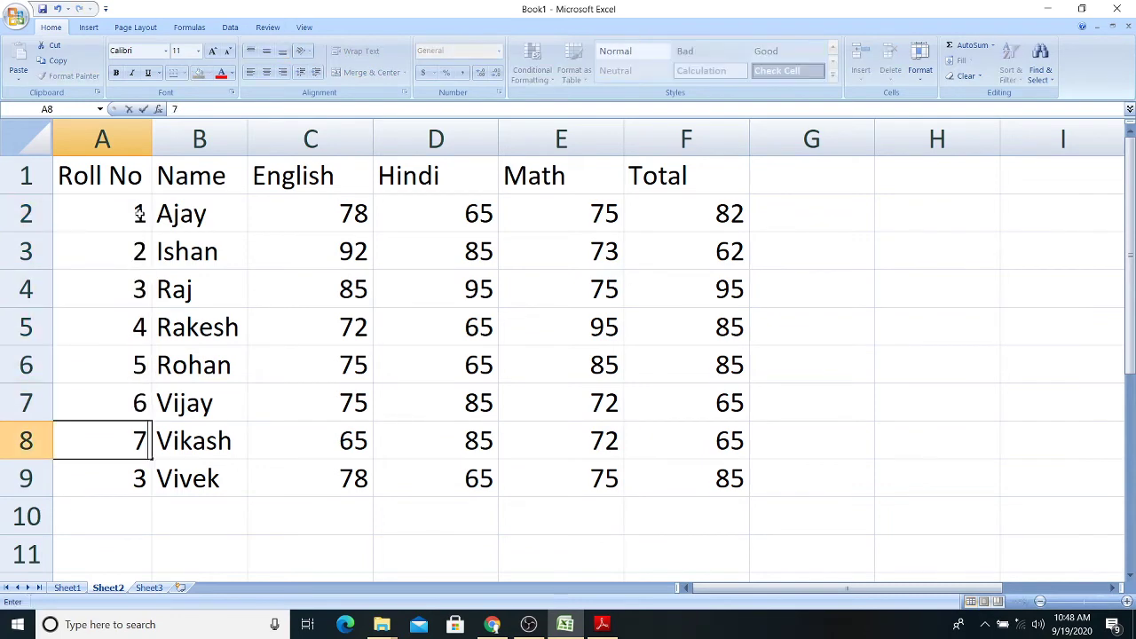
pyautogui.write('7')
pyautogui.press('Return')
pyautogui.write('8')
pyautogui.press('Return')
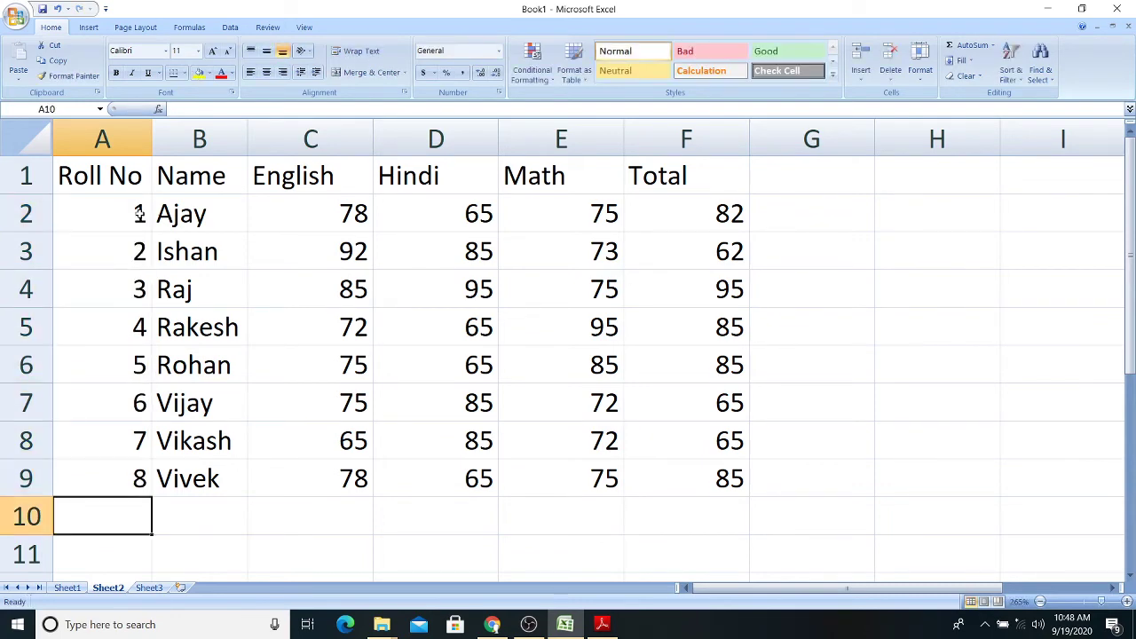
# - Add the column heading Grade in cell G1
pyautogui.click(772, 174)
pyautogui.write('Grade')
pyautogui.press('Return')
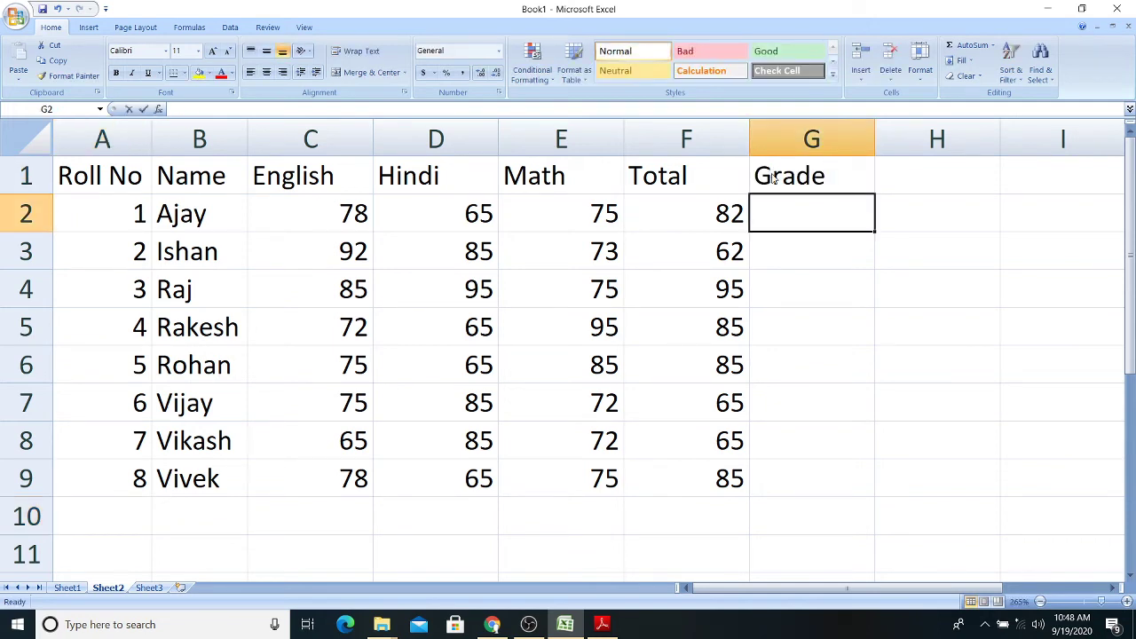
# - Fill the Grade column in G2:G9 with A, B, A, B, B, C, C and B
pyautogui.write('A')
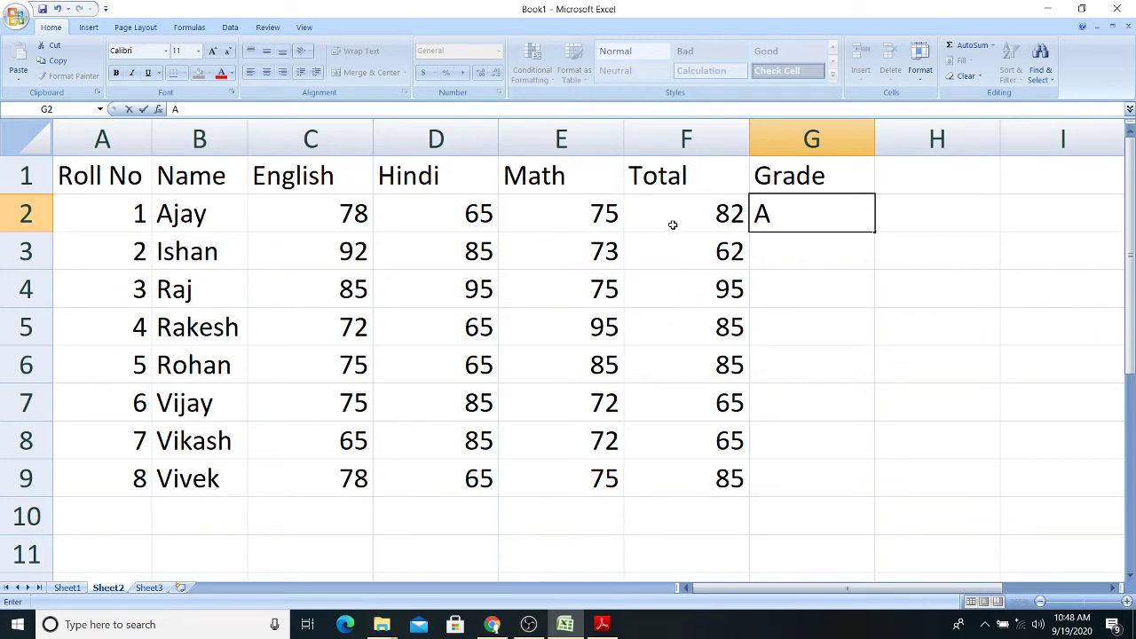
pyautogui.press('Return')
pyautogui.write('B')
pyautogui.press('Return')
pyautogui.write('A')
pyautogui.press('Return')
pyautogui.write('B')
pyautogui.press('Return')
pyautogui.write('A')
pyautogui.press('BackSpace')
pyautogui.write('B')
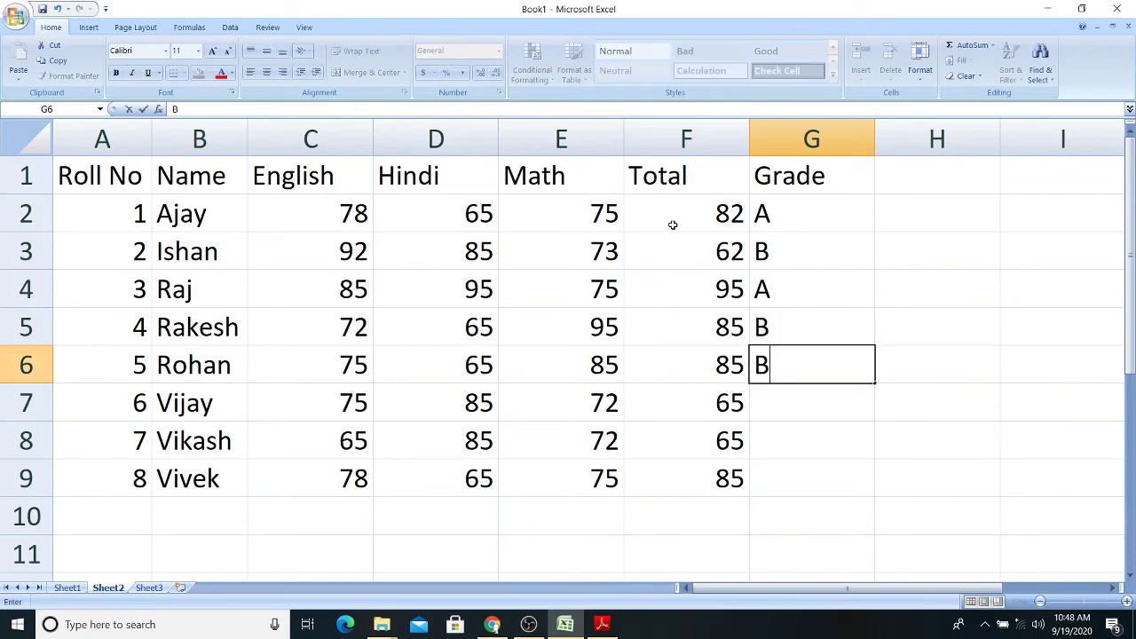
pyautogui.press('Return')
pyautogui.write('C')
pyautogui.press('Return')
pyautogui.write('C')
pyautogui.press('Return')
pyautogui.write('B')
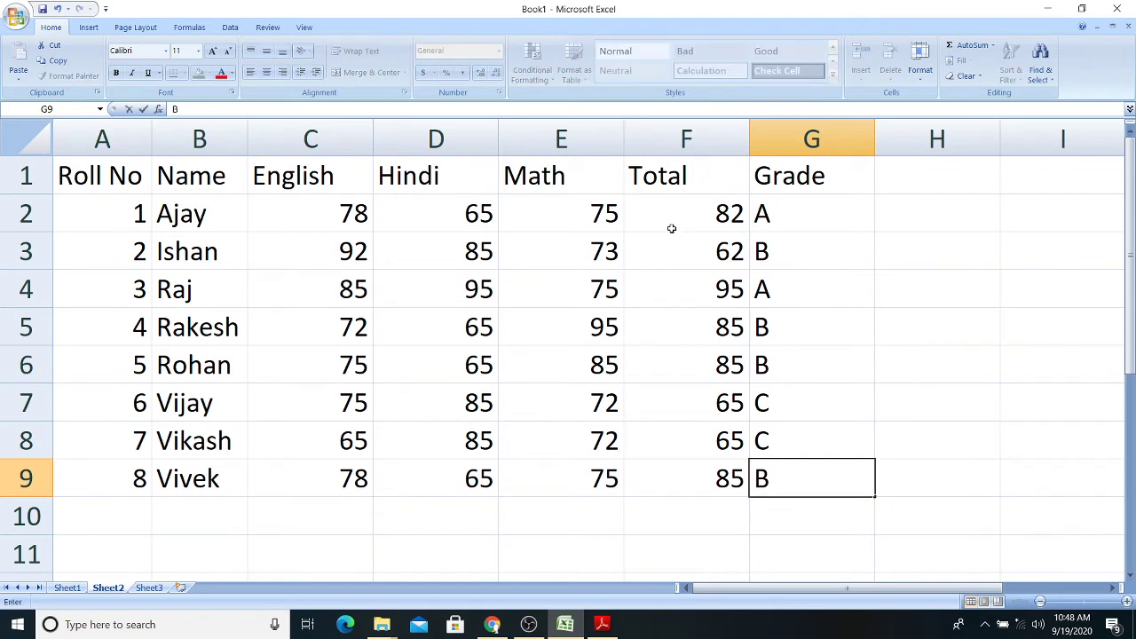
pyautogui.click(779, 328)
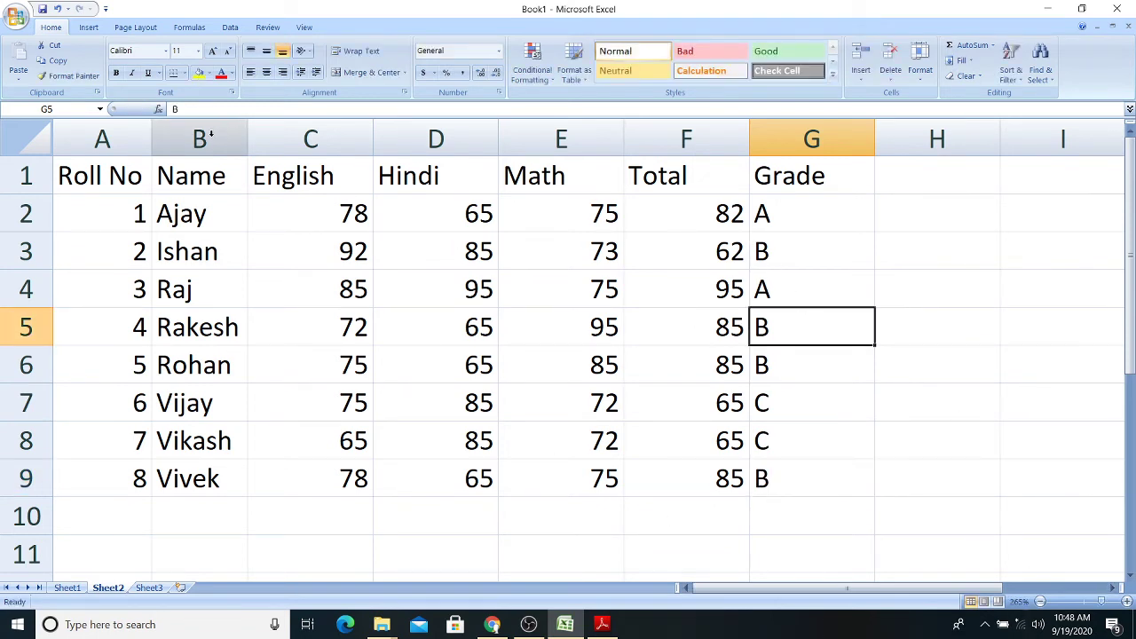
# - Switch to Adobe Reader and review the Filtering Data instructions and the Using Filter Command figure
pyautogui.click(602, 624)
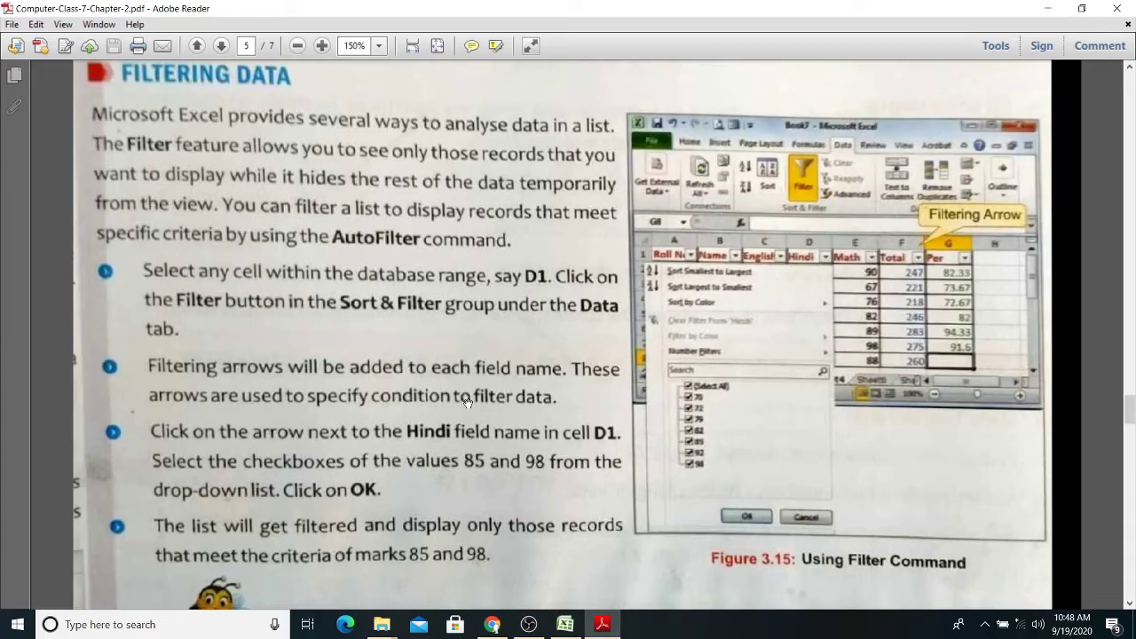
pyautogui.scroll(1, 853, 259)
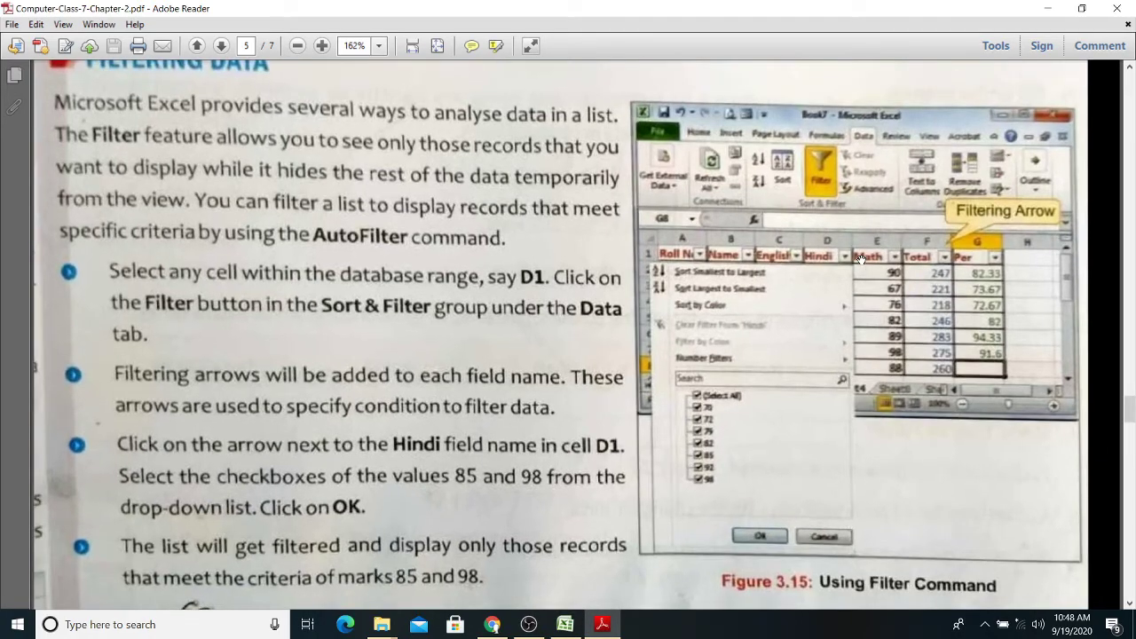
pyautogui.scroll(1, 559, 334)
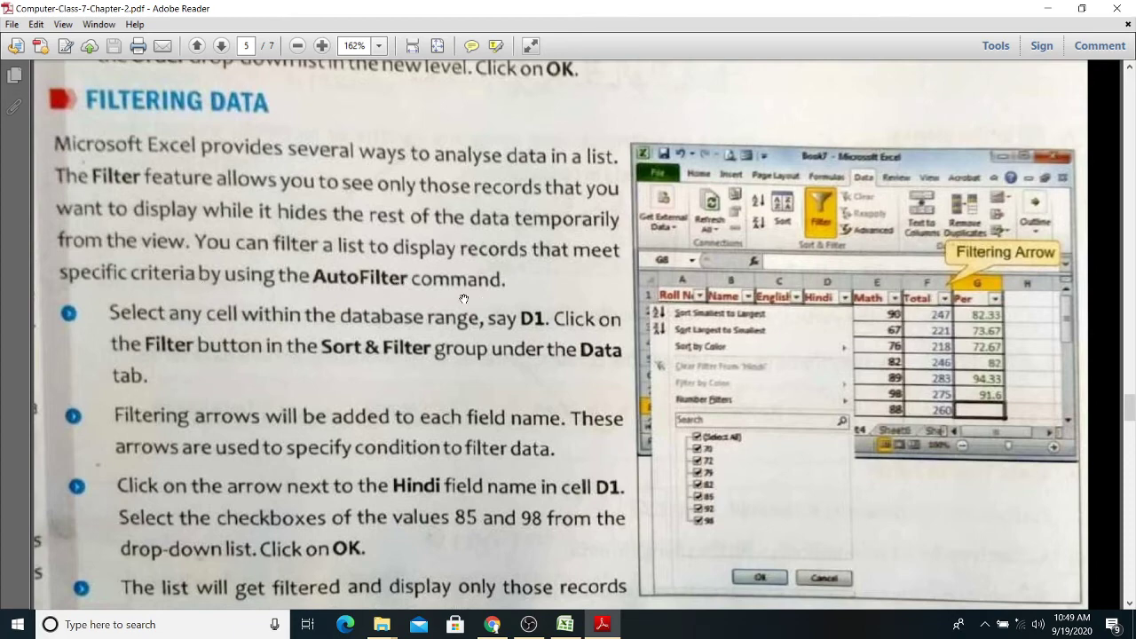
pyautogui.scroll(-5, 466, 300)
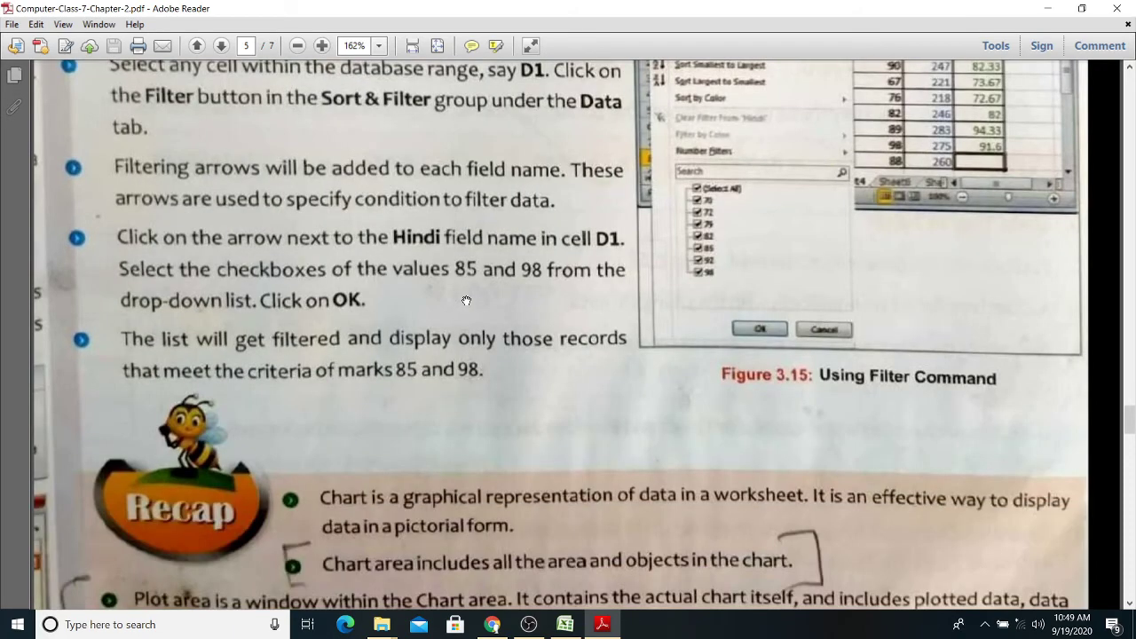
pyautogui.scroll(4, 466, 301)
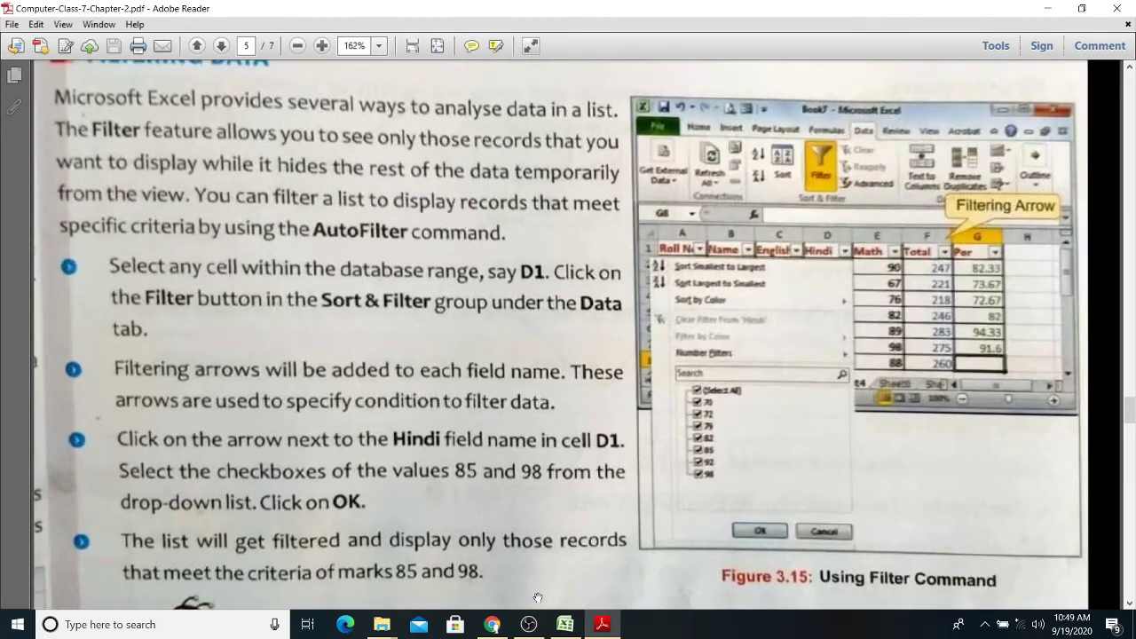
# - Return to Excel and select the whole marks table A1:G9
pyautogui.click(565, 624)
pyautogui.click(893, 304)
pyautogui.moveTo(852, 174); pyautogui.dragTo(66, 469)
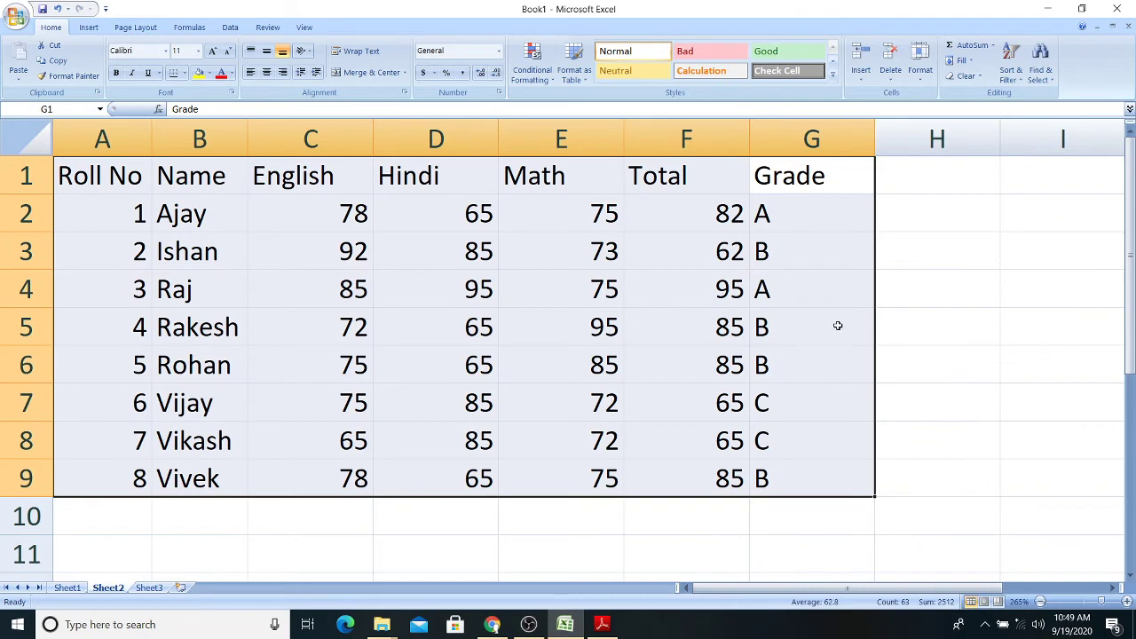
pyautogui.click(944, 329)
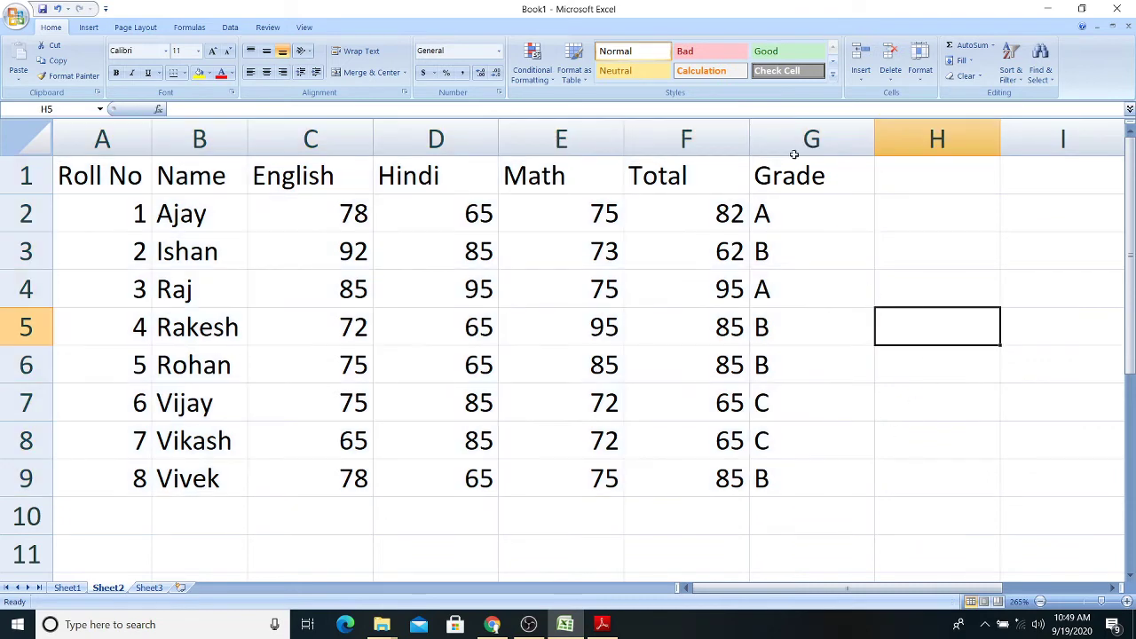
pyautogui.moveTo(817, 175); pyautogui.dragTo(3, 462)
pyautogui.click(899, 289)
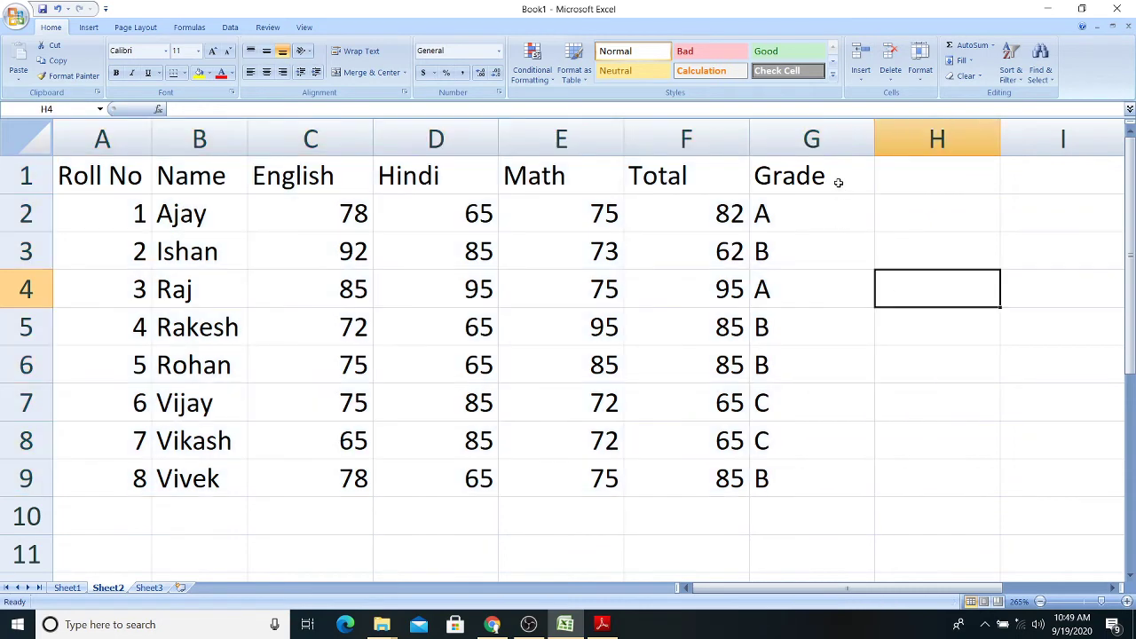
pyautogui.moveTo(840, 167); pyautogui.dragTo(103, 465)
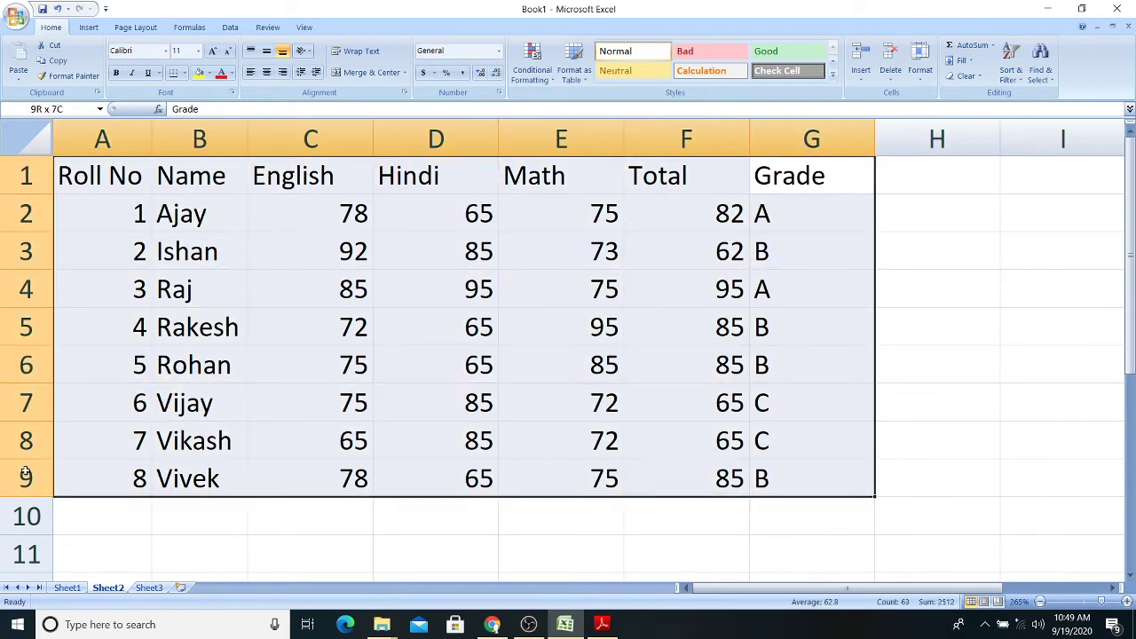
pyautogui.moveTo(26, 475); pyautogui.dragTo(26, 475)
pyautogui.click(933, 270)
pyautogui.moveTo(842, 177); pyautogui.dragTo(67, 468)
pyautogui.moveTo(19, 471); pyautogui.dragTo(20, 471)
pyautogui.click(895, 339)
pyautogui.moveTo(822, 172); pyautogui.dragTo(72, 496)
pyautogui.scroll(-1, 444, 399)
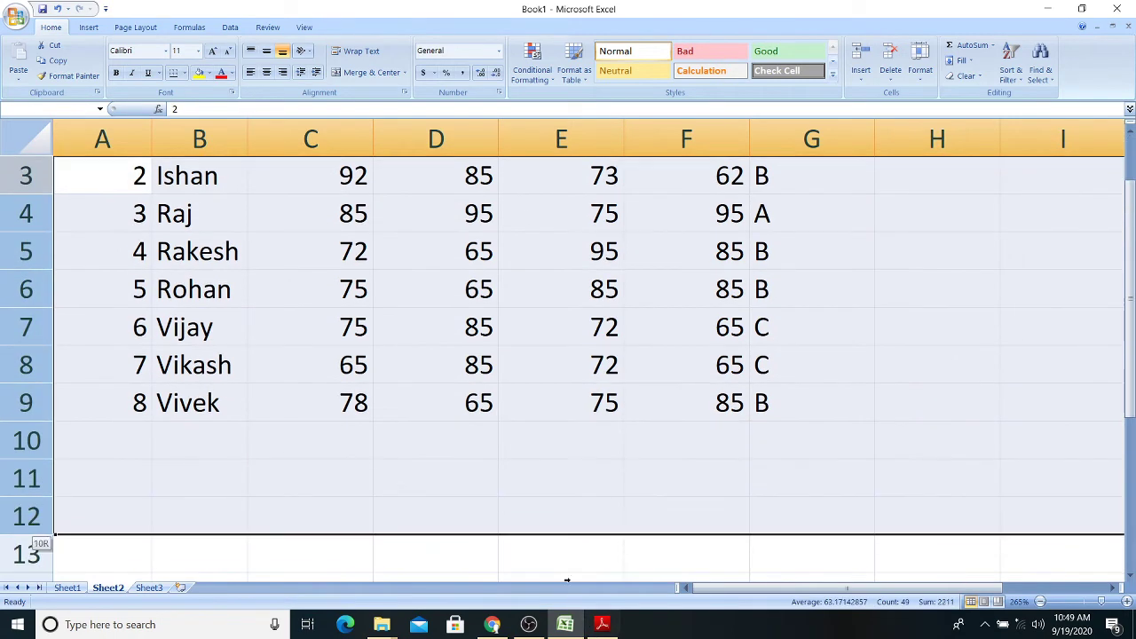
pyautogui.scroll(1, 444, 399)
pyautogui.click(873, 351)
# - Turn on filtering for the marks table A1:G9, adding filter arrows to the headings from Roll No to Grade
pyautogui.moveTo(833, 179); pyautogui.dragTo(36, 480)
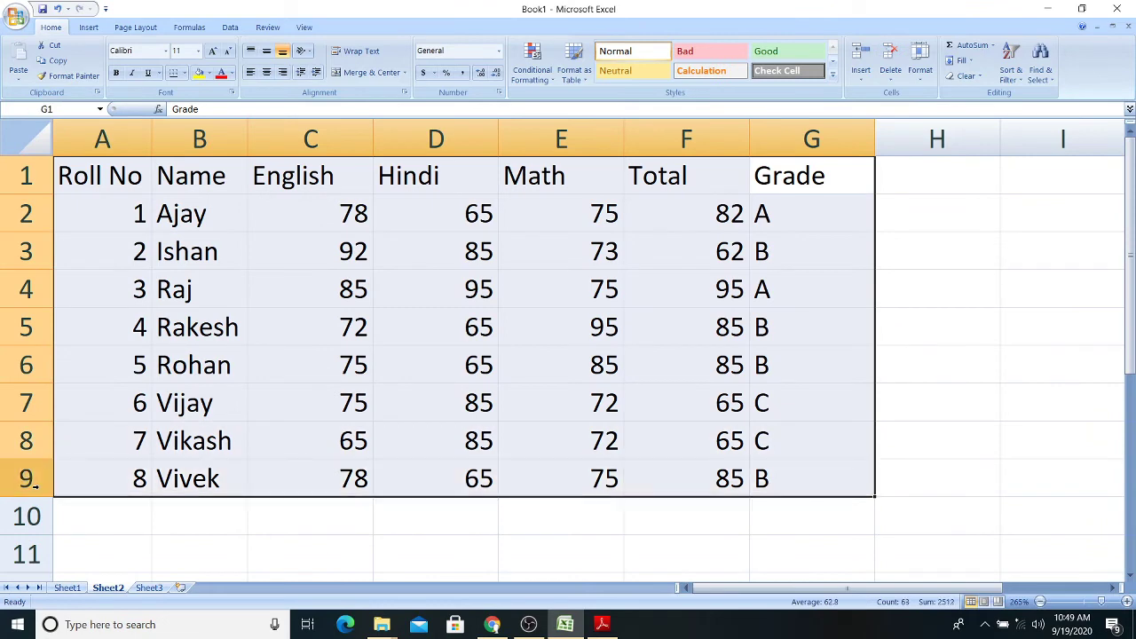
pyautogui.click(231, 28)
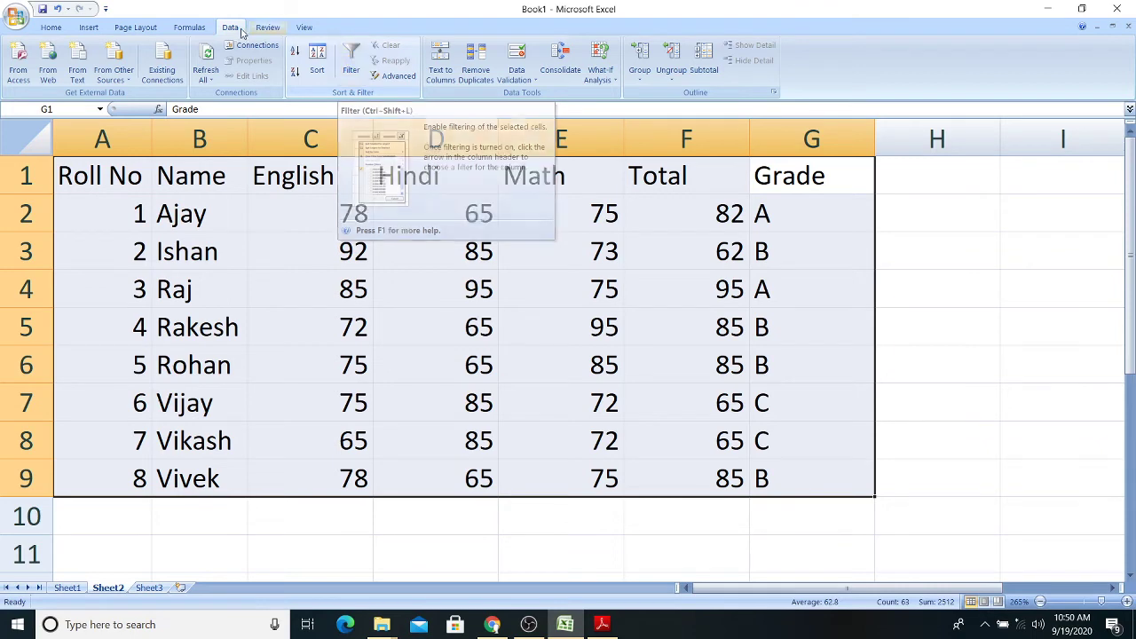
pyautogui.click(353, 64)
pyautogui.click(434, 234)
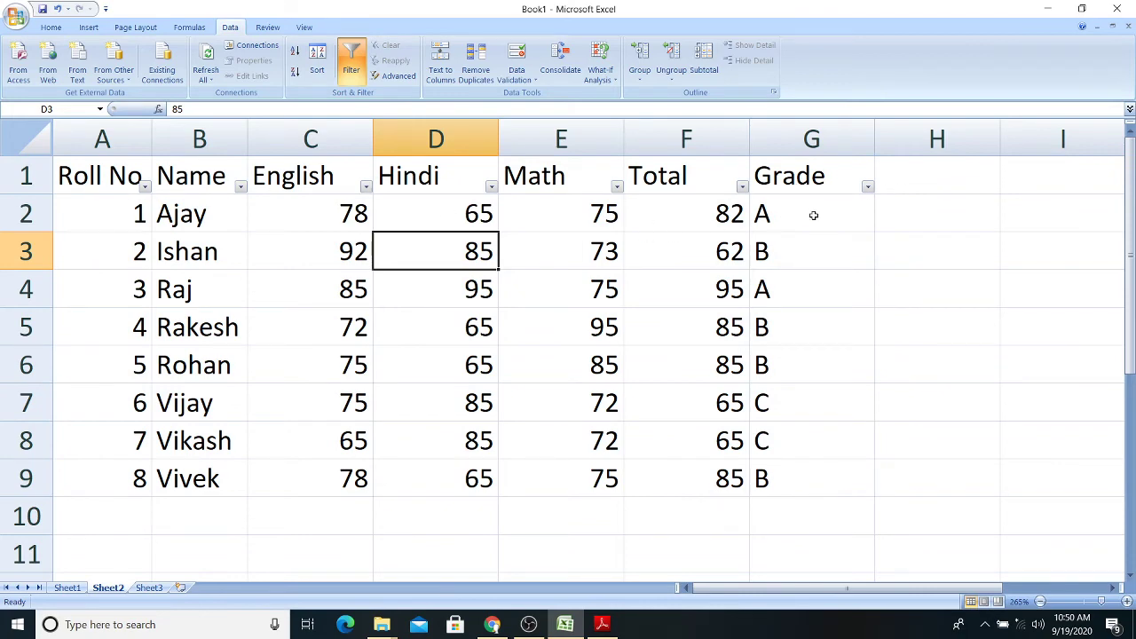
pyautogui.click(868, 289)
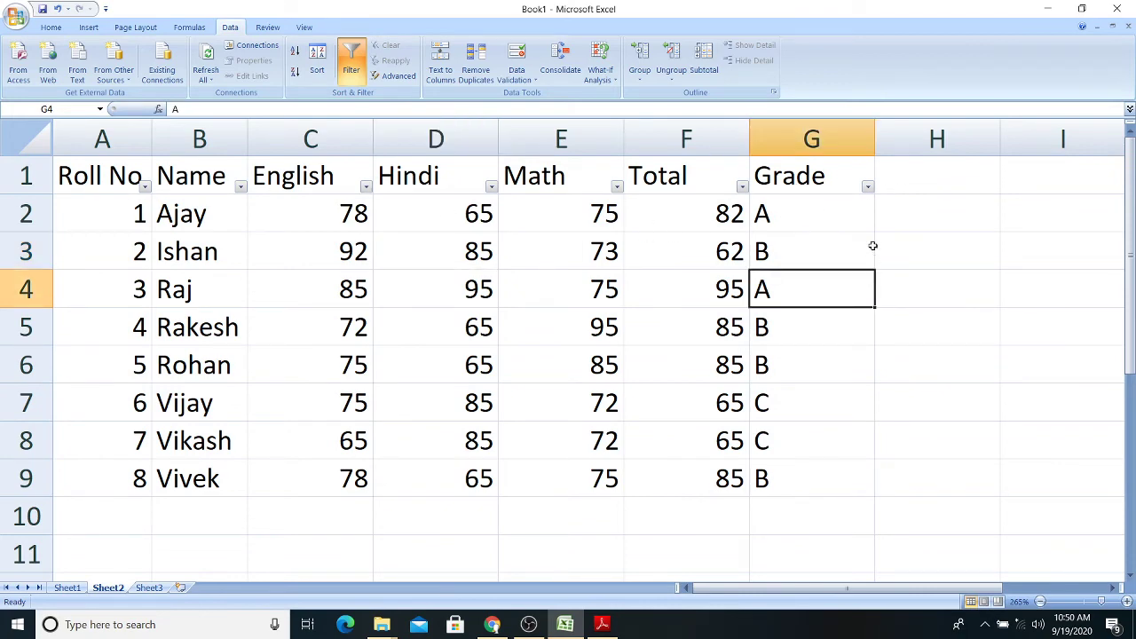
# - Filter the Grade column so that only the records with grade A are listed
pyautogui.click(868, 187)
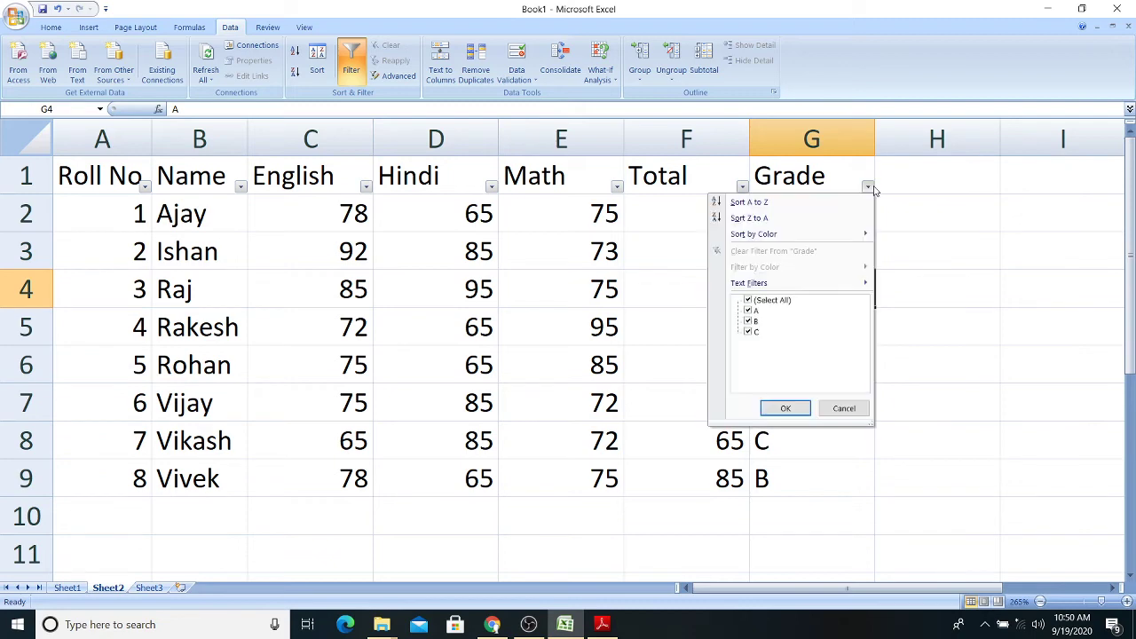
pyautogui.click(772, 301)
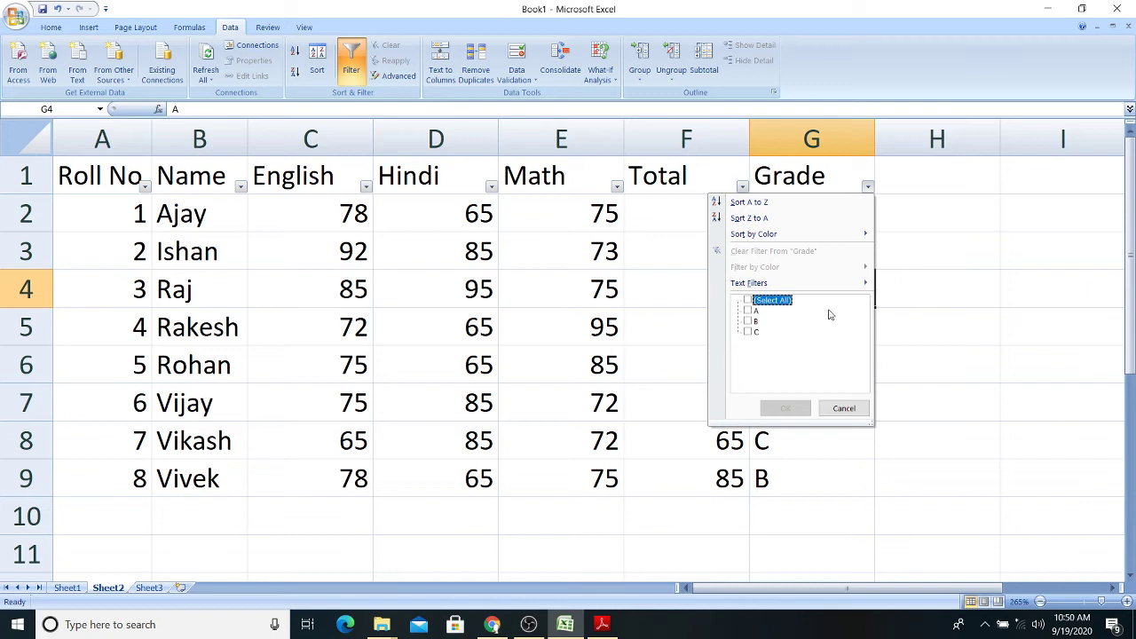
pyautogui.click(749, 311)
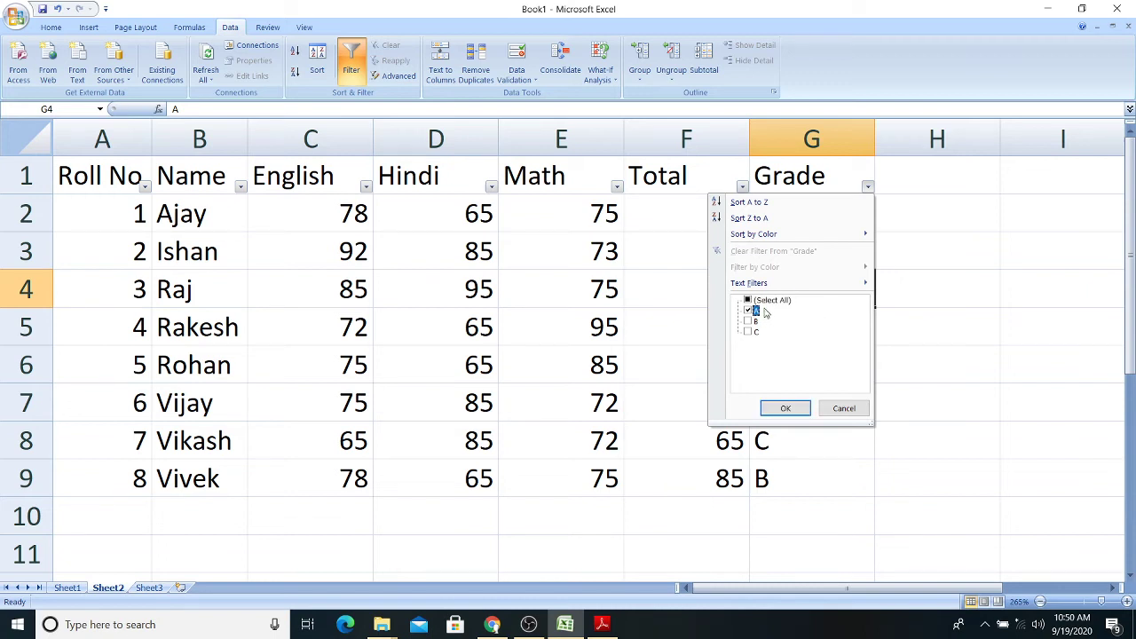
pyautogui.click(786, 408)
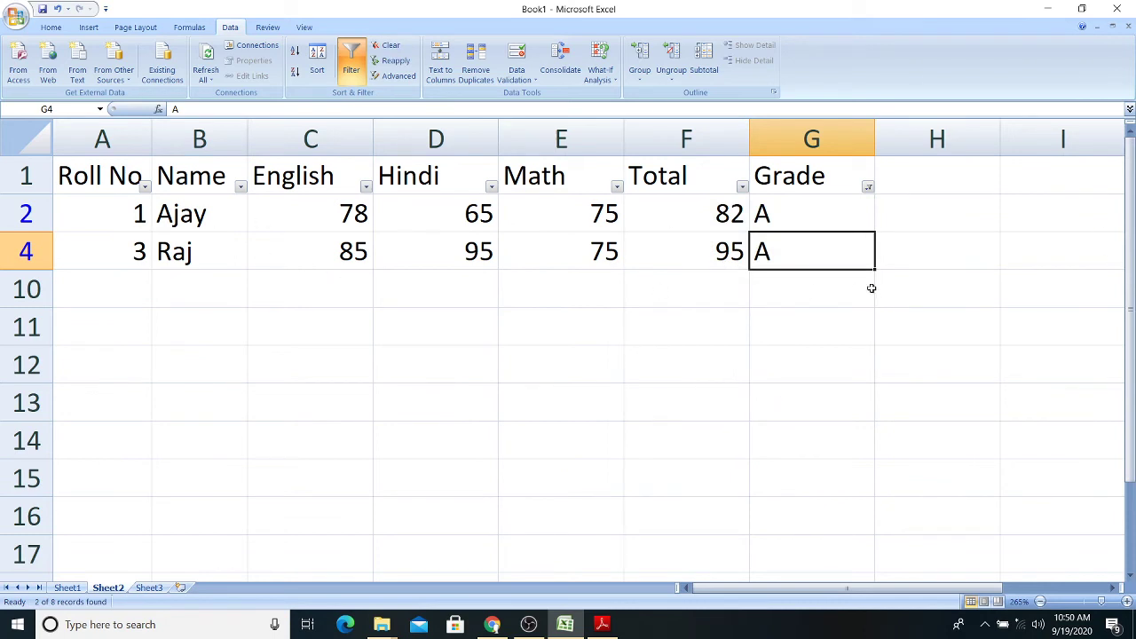
# - Change the Grade filter to list only the records with grade B
pyautogui.click(869, 187)
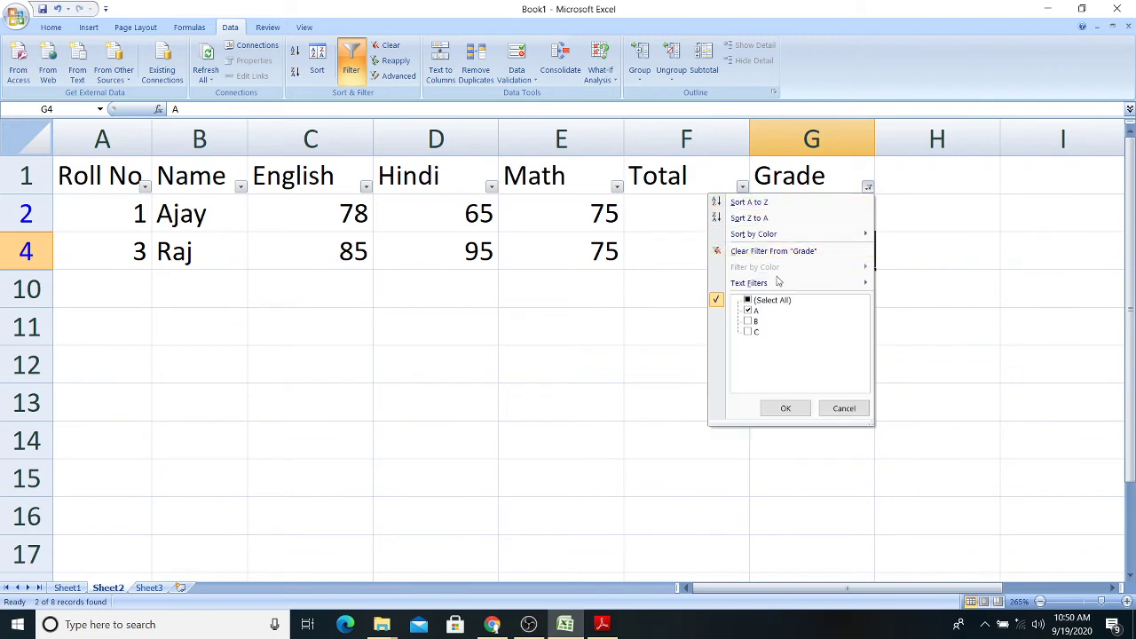
pyautogui.click(747, 311)
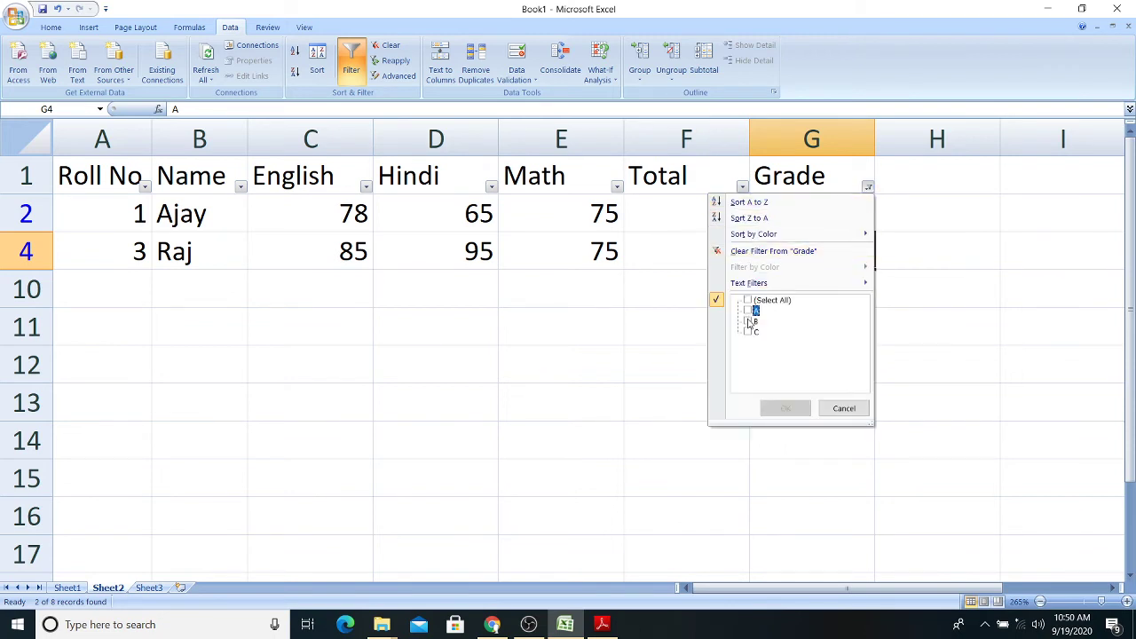
pyautogui.click(749, 322)
pyautogui.click(799, 408)
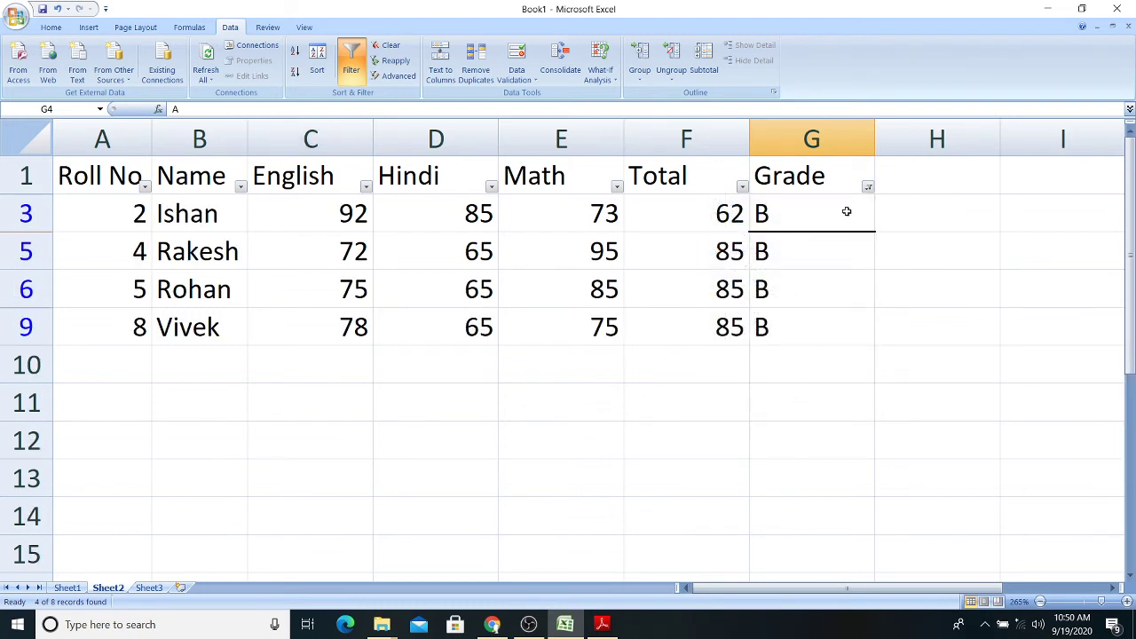
# - Change the Grade filter to list only the records with grade C
pyautogui.click(868, 187)
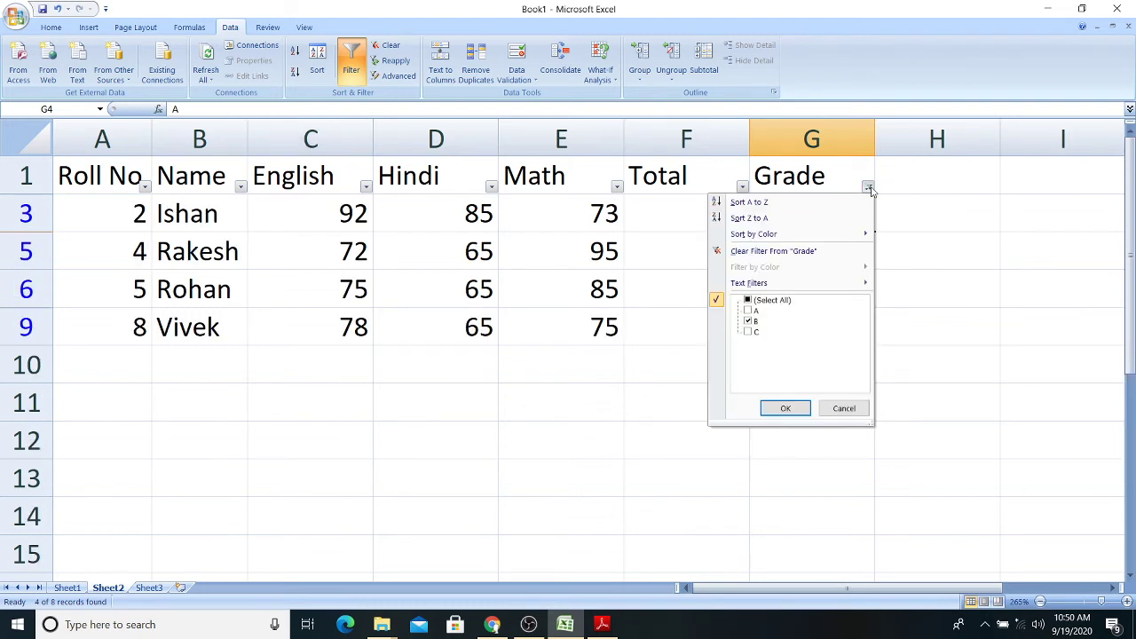
pyautogui.click(748, 321)
pyautogui.click(749, 331)
pyautogui.click(785, 410)
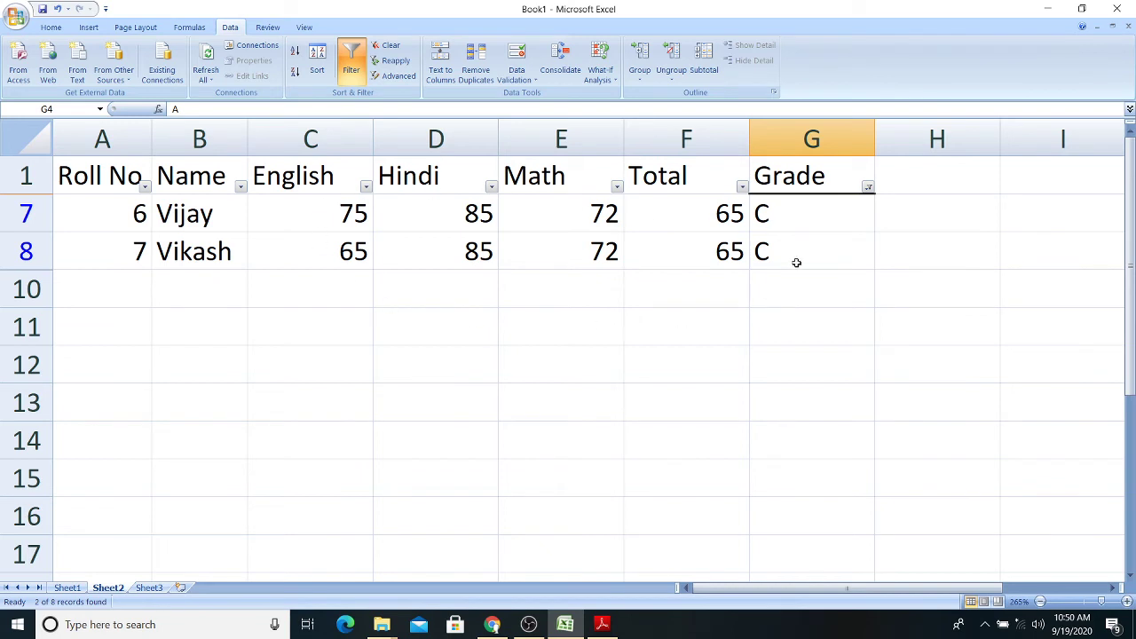
# - Set the Grade filter back to all grades to show every student record
pyautogui.click(868, 187)
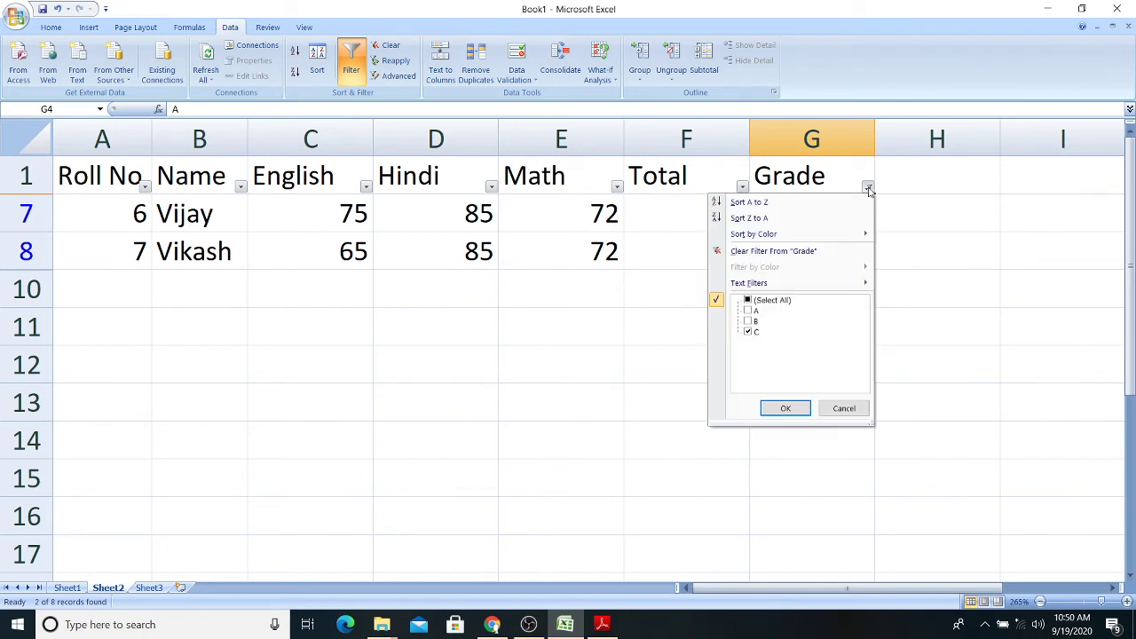
pyautogui.click(761, 302)
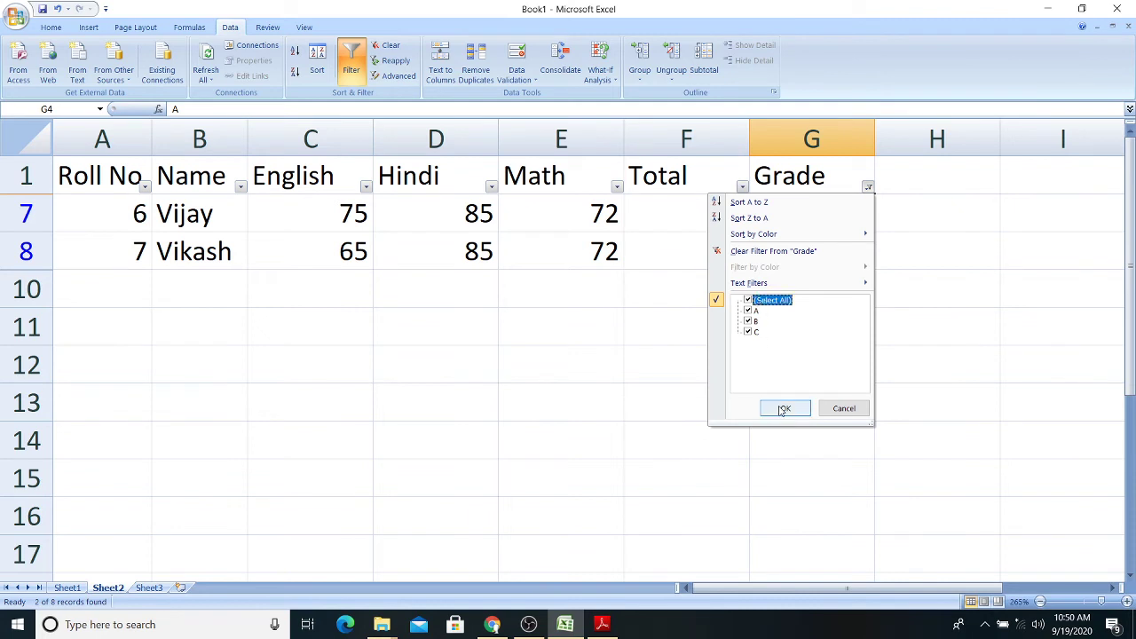
pyautogui.click(781, 406)
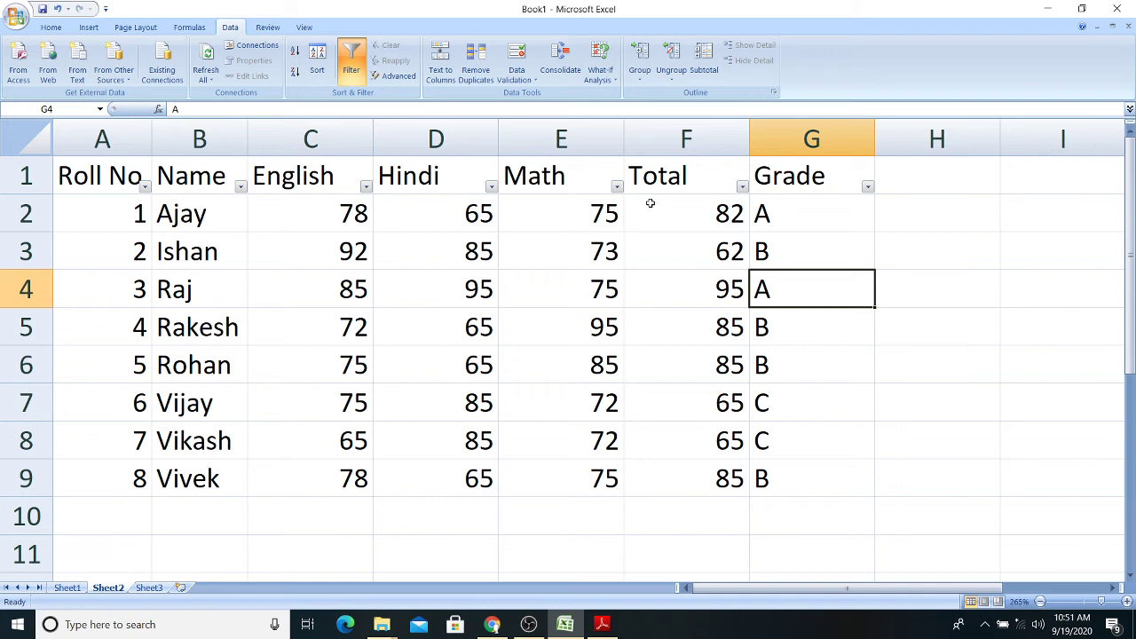
# - Filter the Math column so that only the records with 75 marks are listed
pyautogui.click(617, 187)
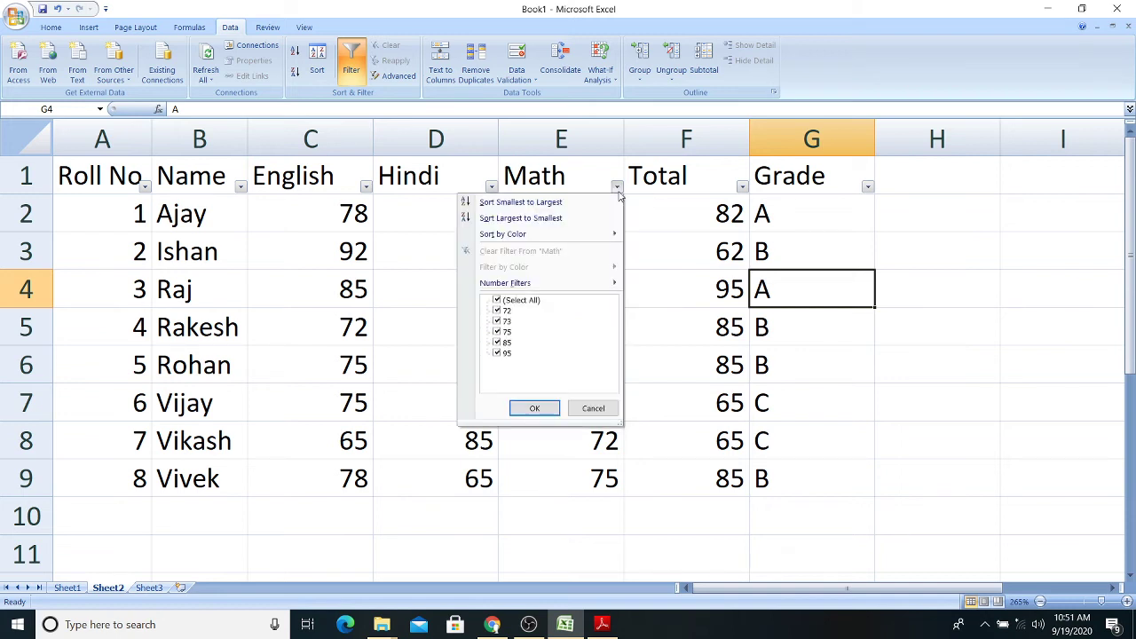
pyautogui.click(668, 238)
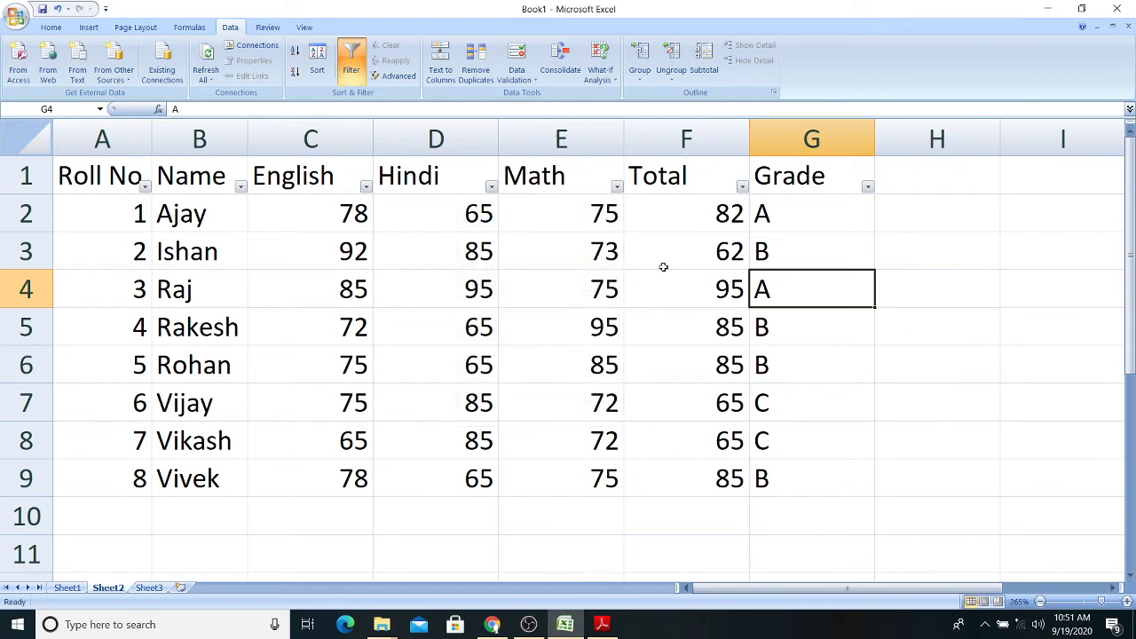
pyautogui.click(617, 187)
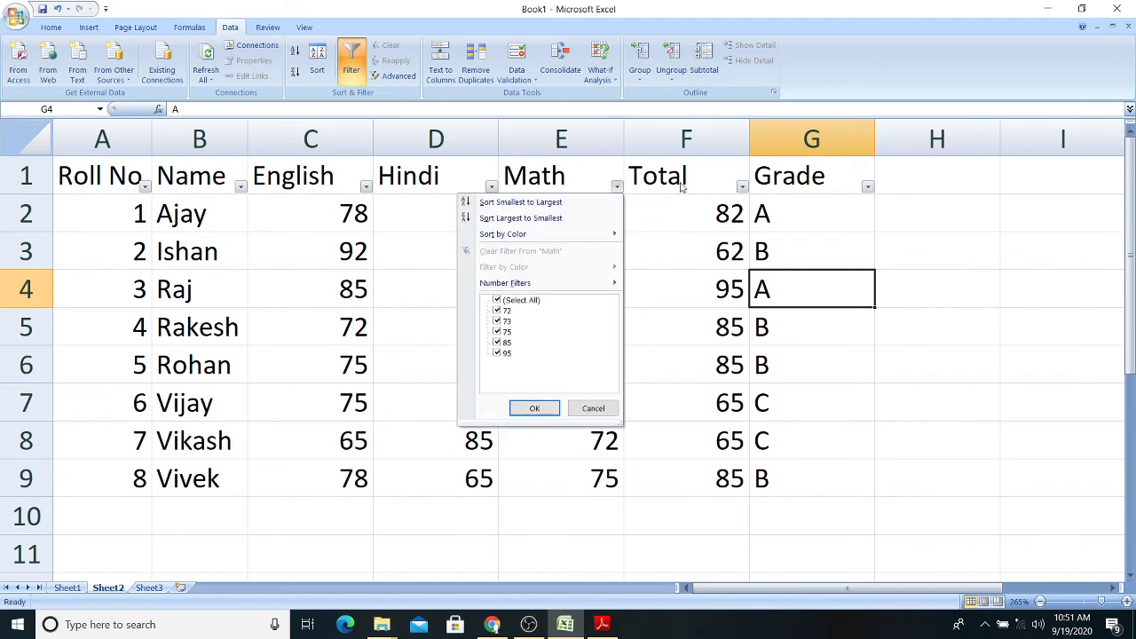
pyautogui.click(515, 301)
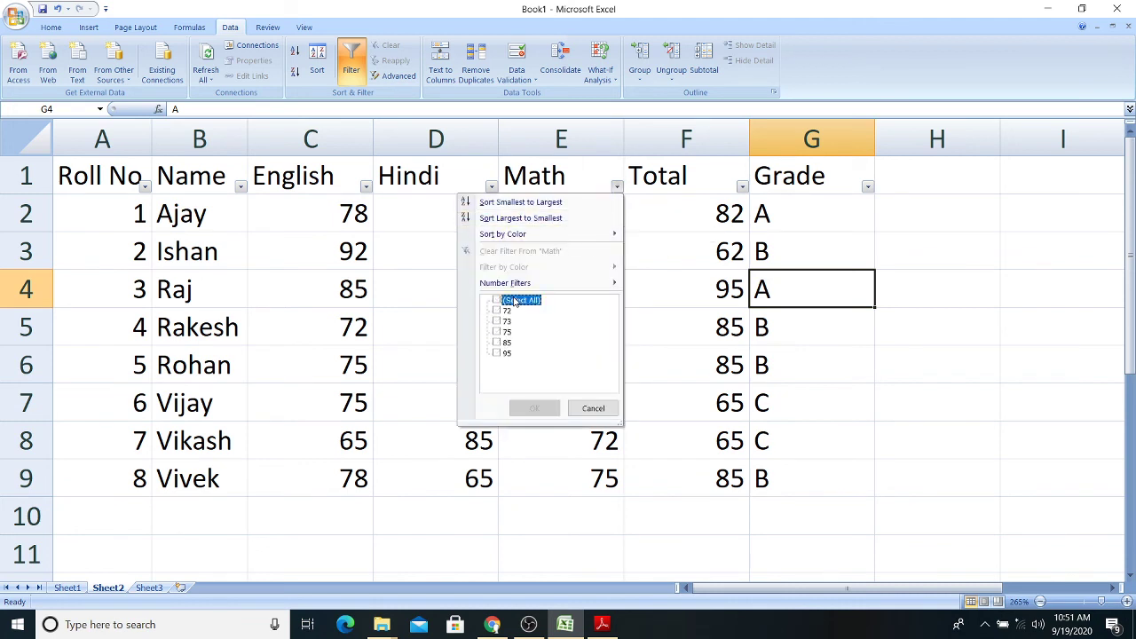
pyautogui.click(496, 332)
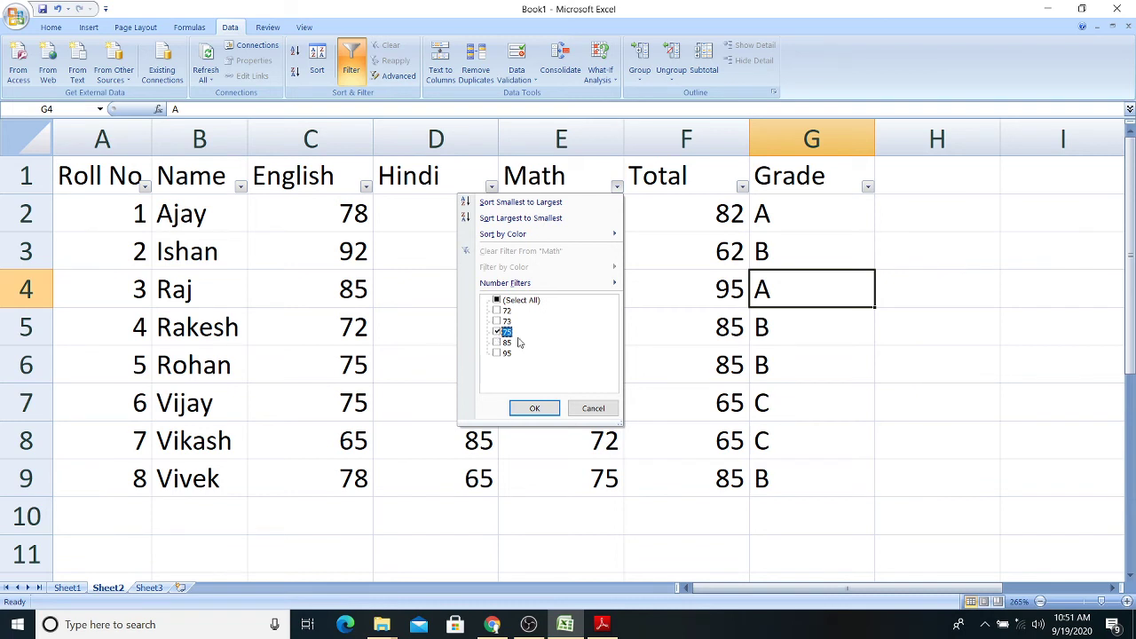
pyautogui.click(535, 408)
# - Highlight the filtered student records from A2 to G9 for inspection and deselect them
pyautogui.click(848, 281)
pyautogui.moveTo(106, 209); pyautogui.dragTo(818, 302)
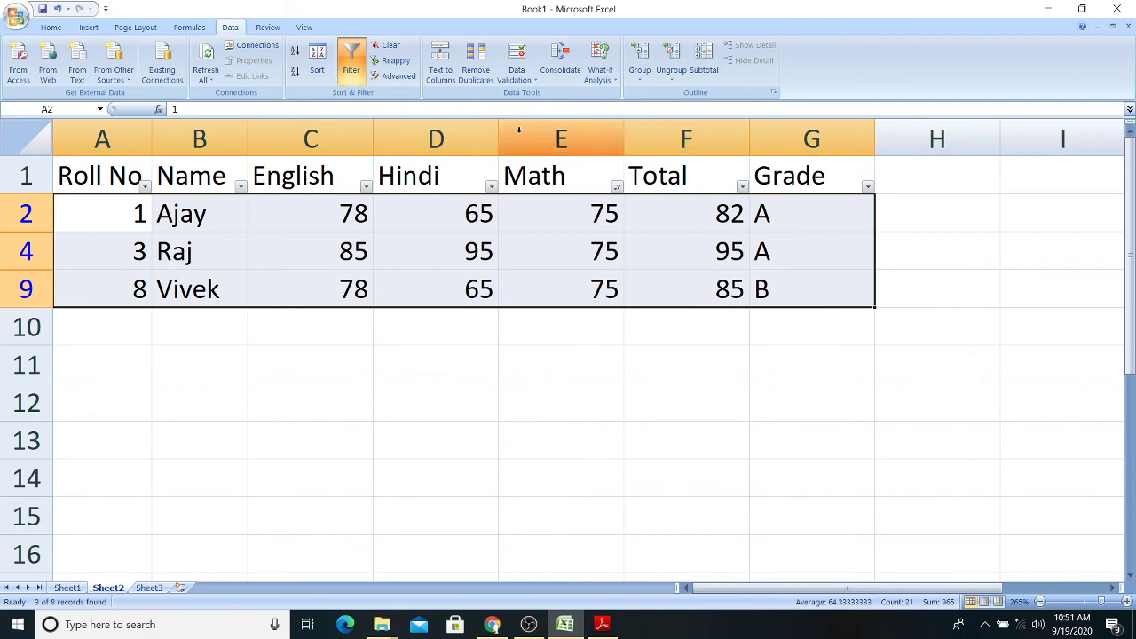
pyautogui.click(601, 409)
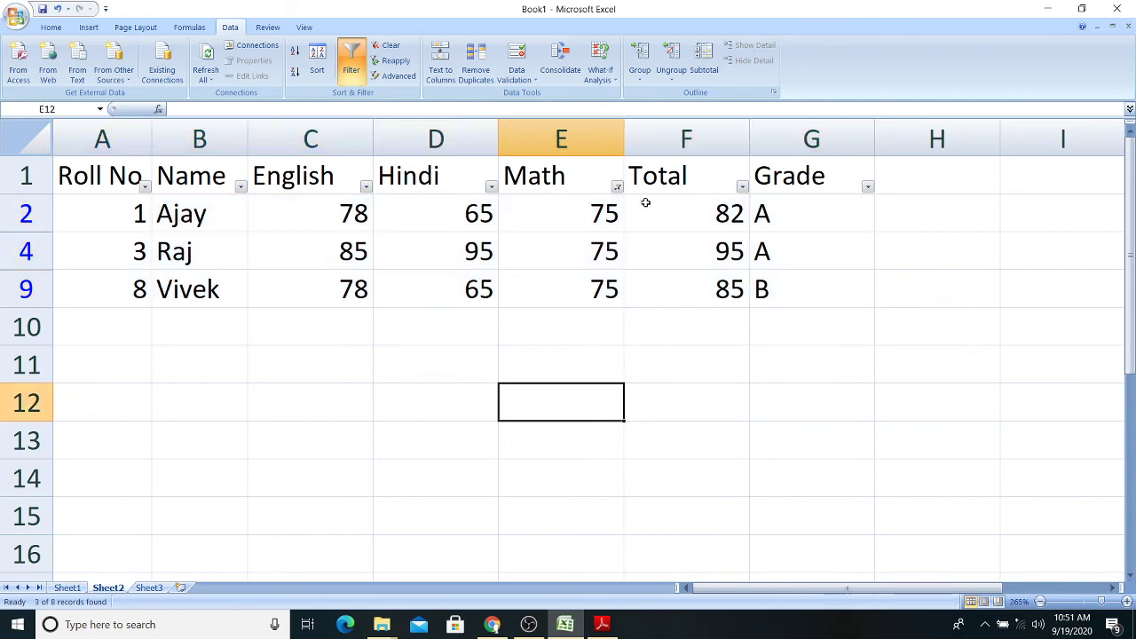
# - Extend the Math filter to include the marks 85 and 95 along with 75
pyautogui.click(617, 186)
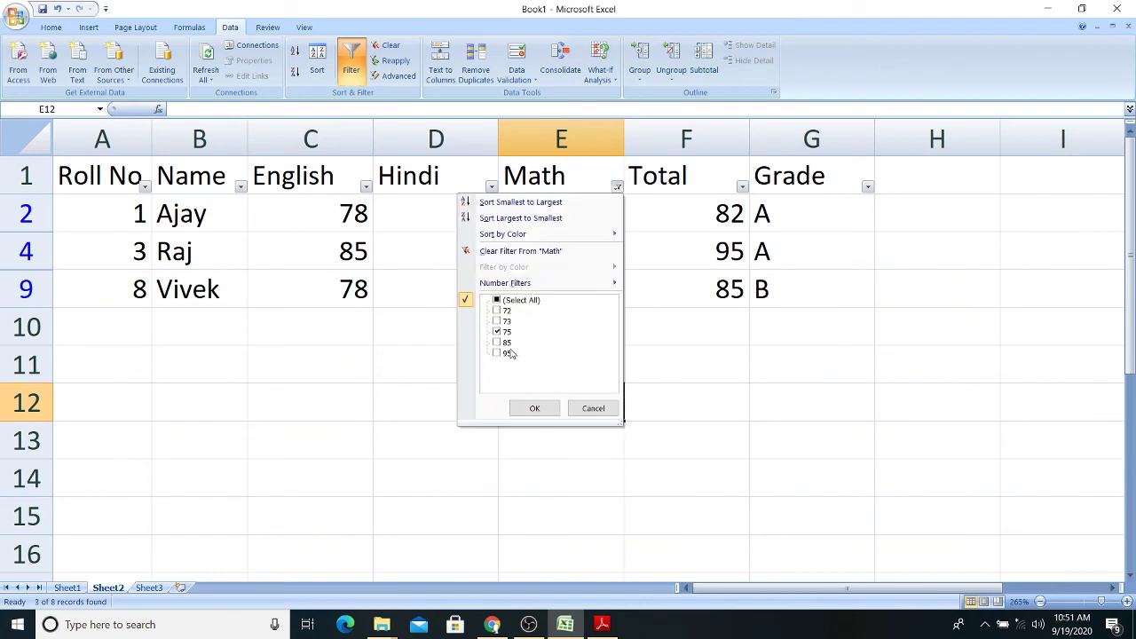
pyautogui.click(498, 354)
pyautogui.click(498, 343)
pyautogui.click(534, 408)
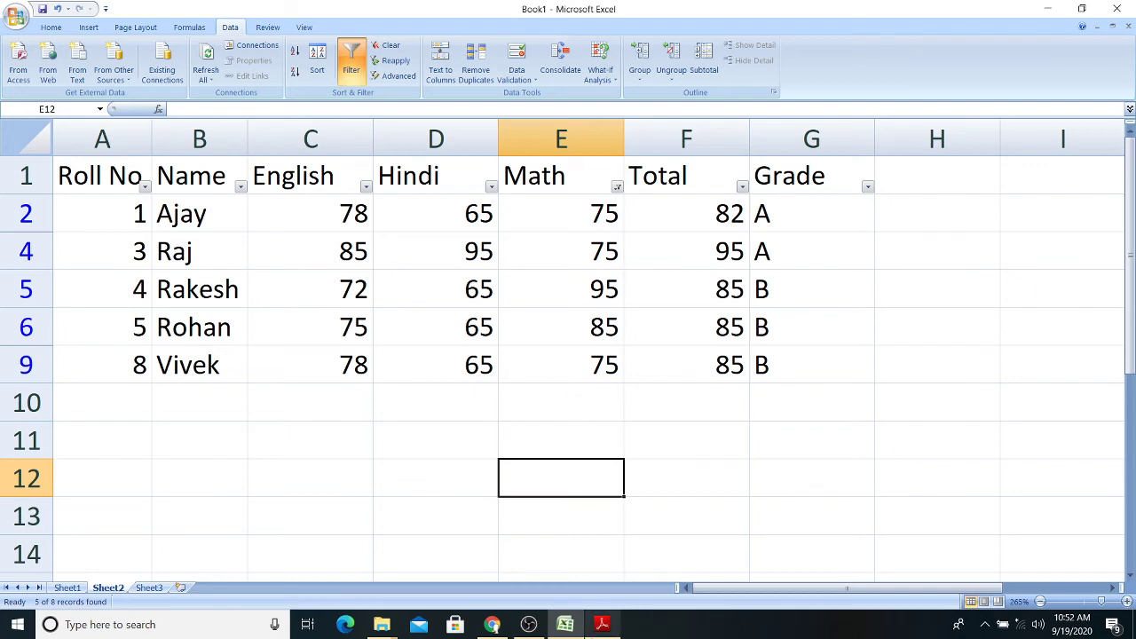
# - Switch to Adobe Reader and reread the Filtering Data section about the Filter feature and the AutoFilter command
pyautogui.click(603, 630)
pyautogui.scroll(3, 431, 201)
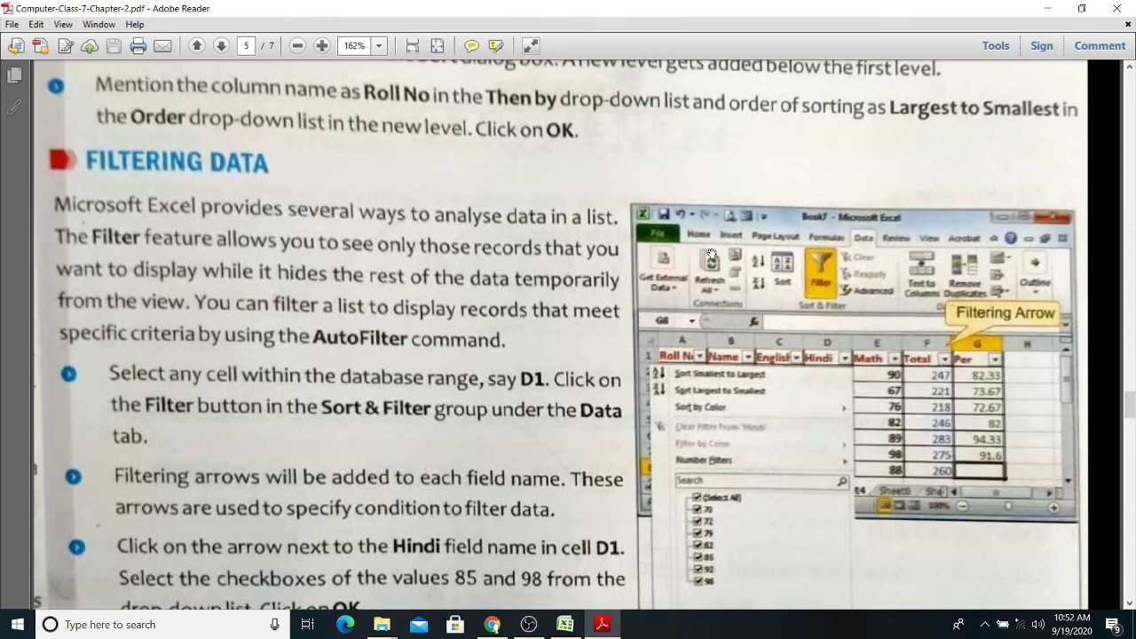
pyautogui.scroll(-1, 369, 222)
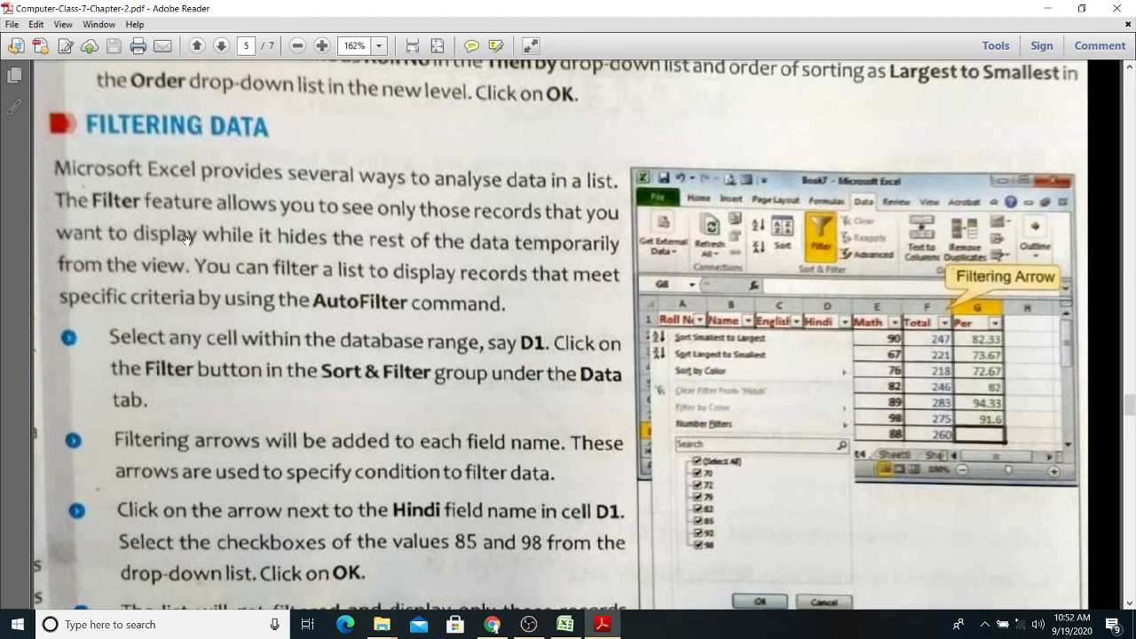
pyautogui.scroll(2, 184, 238)
pyautogui.moveTo(210, 232); pyautogui.dragTo(534, 338)
pyautogui.scroll(-1, 534, 337)
pyautogui.scroll(-1, 537, 333)
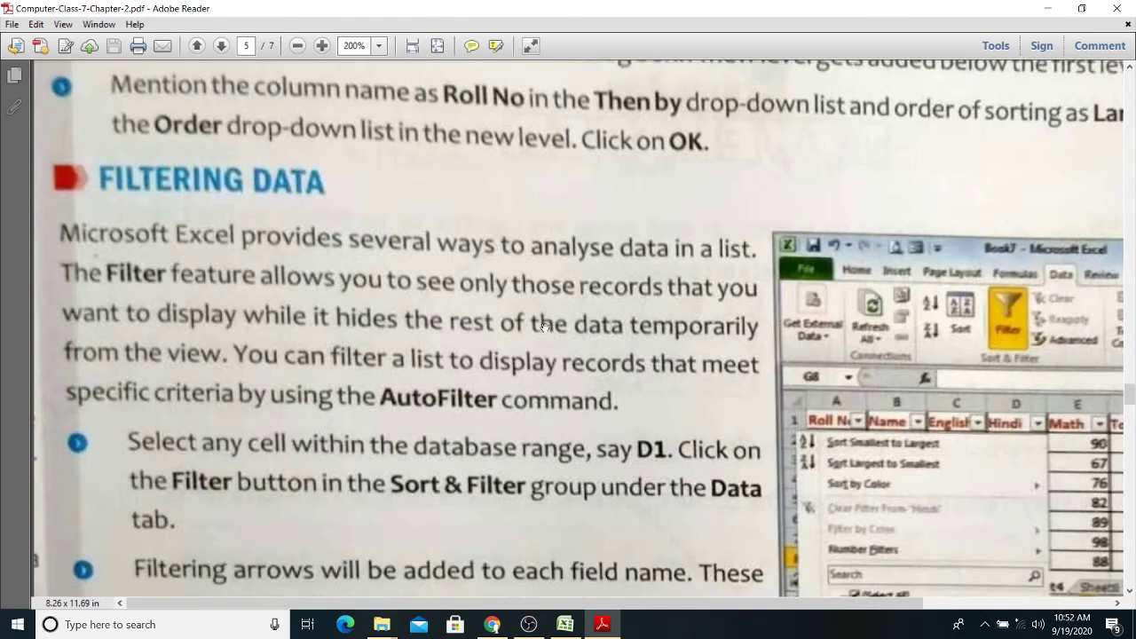
pyautogui.scroll(-1, 727, 288)
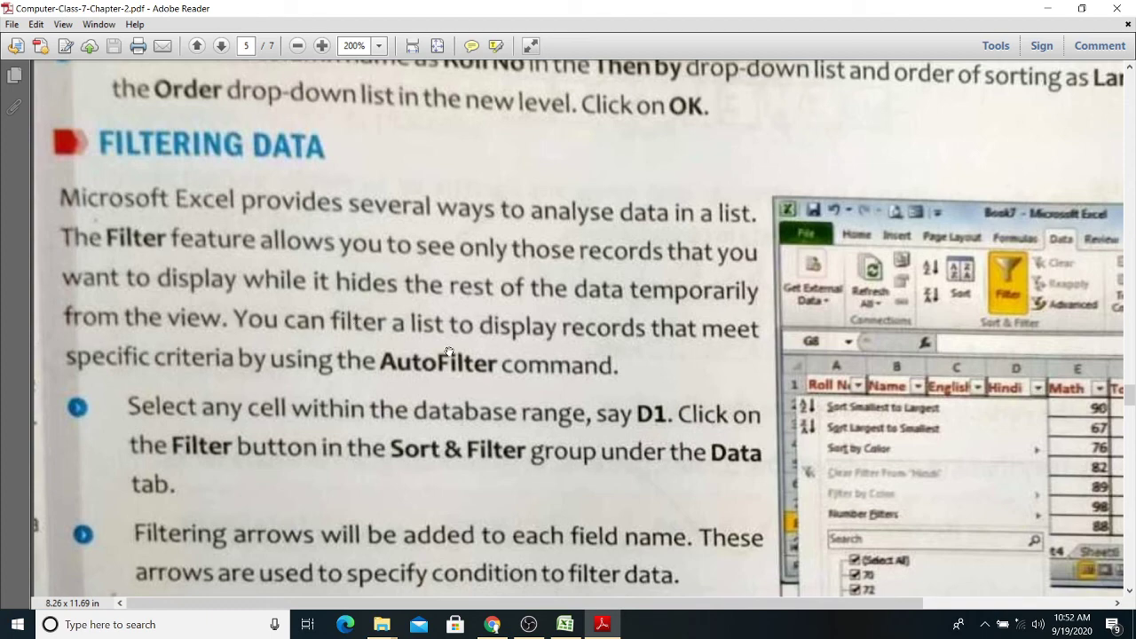
pyautogui.scroll(-2, 585, 358)
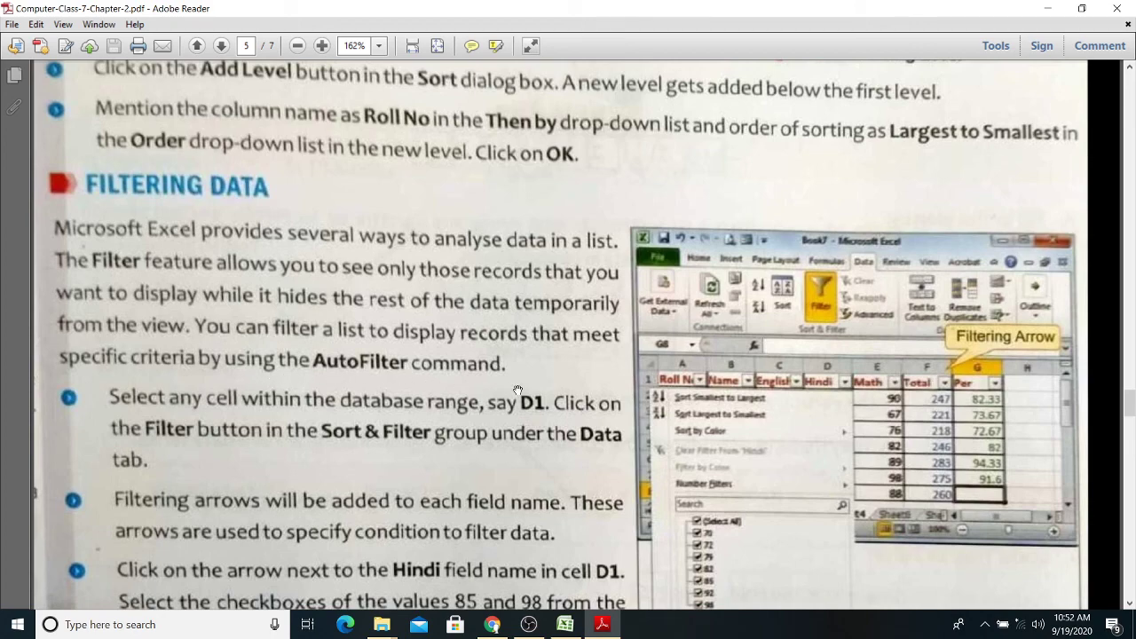
pyautogui.scroll(-1, 374, 413)
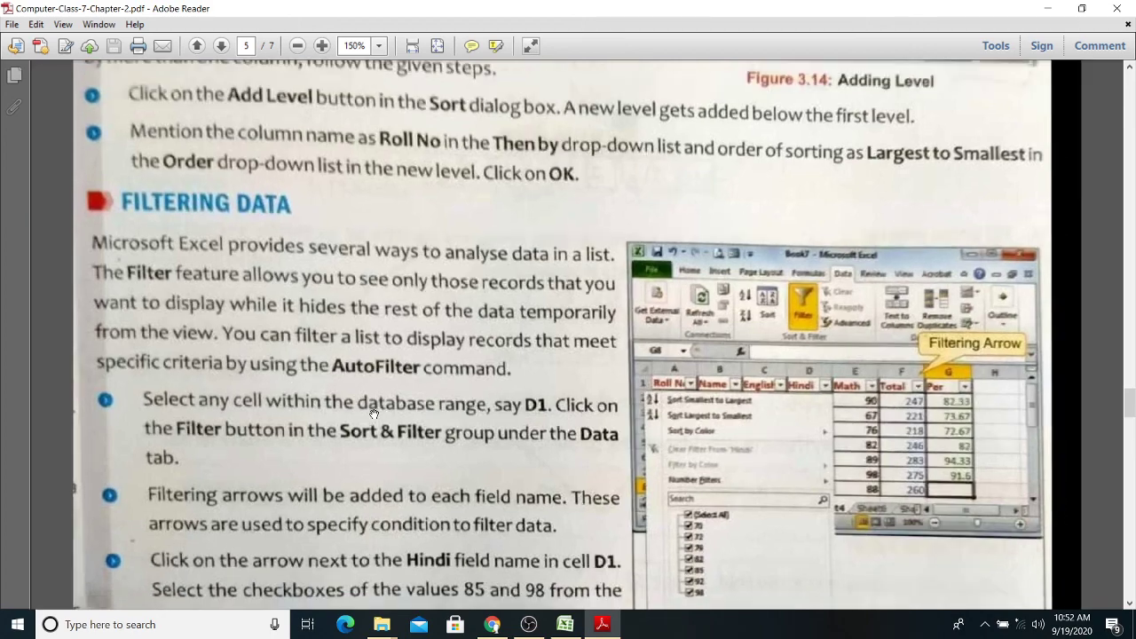
# - Review the remaining filtering steps and the chart Recap at the end of page 33
pyautogui.scroll(-2, 374, 413)
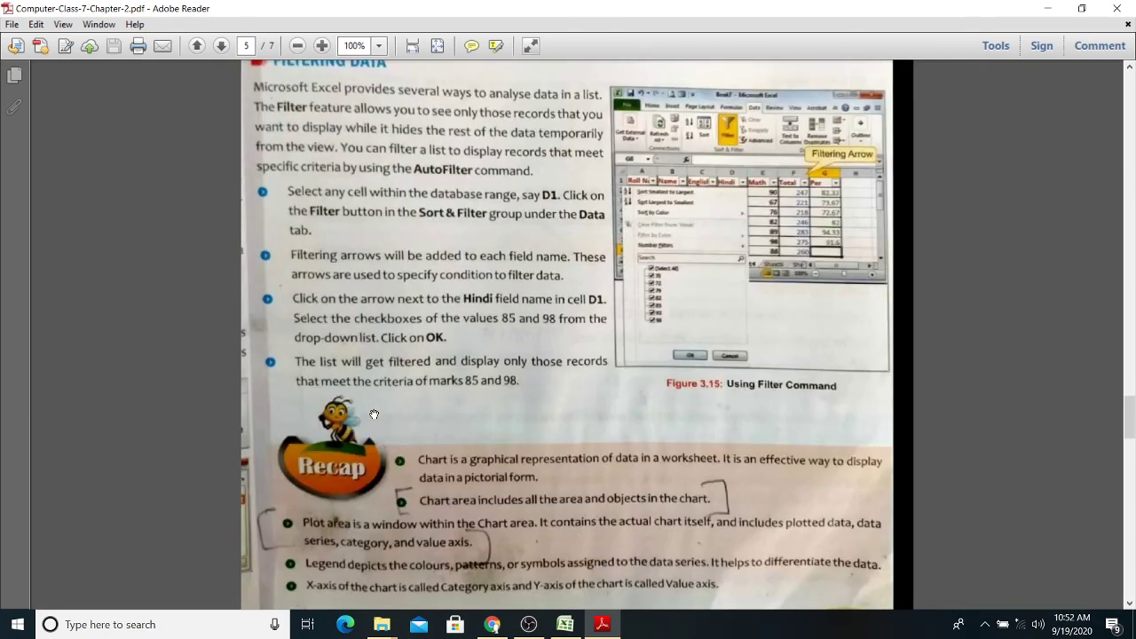
pyautogui.scroll(-3, 374, 413)
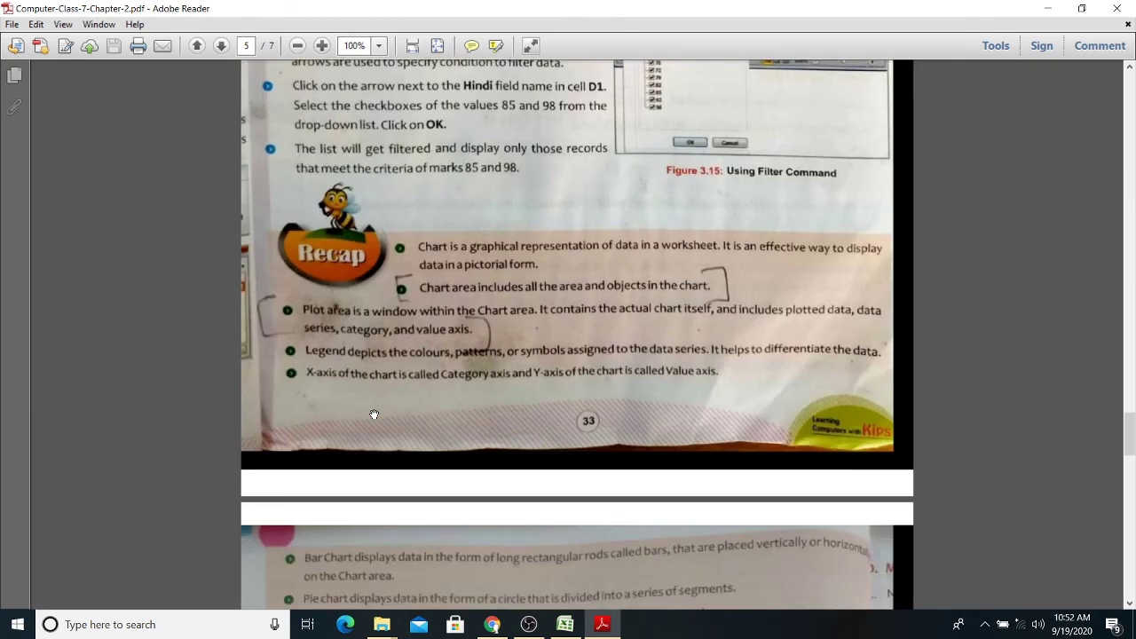
pyautogui.scroll(3, 374, 413)
pyautogui.scroll(-1, 374, 413)
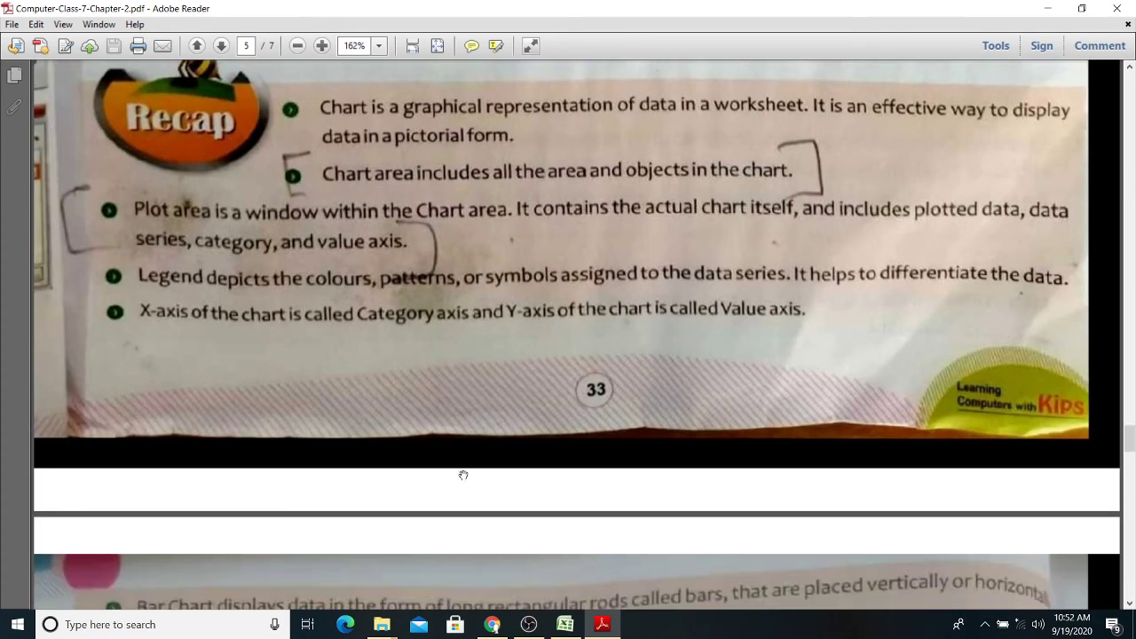
pyautogui.scroll(3, 464, 471)
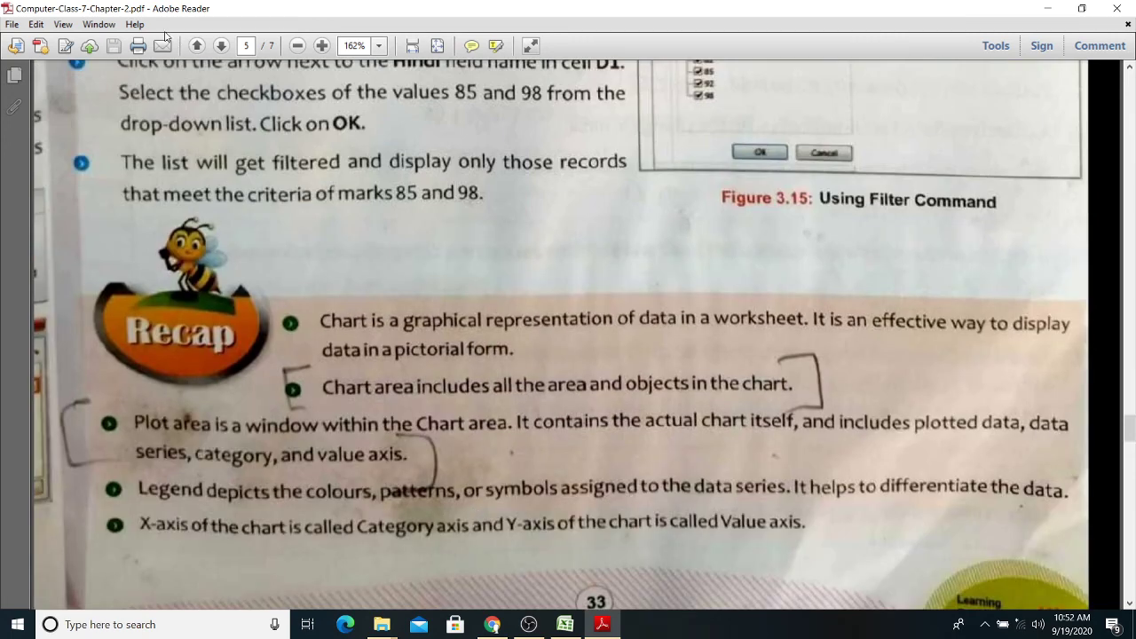
# - Show the PDF in full screen and review the page from the Recap back up to Figure 3.14, Adding Level
pyautogui.click(63, 24)
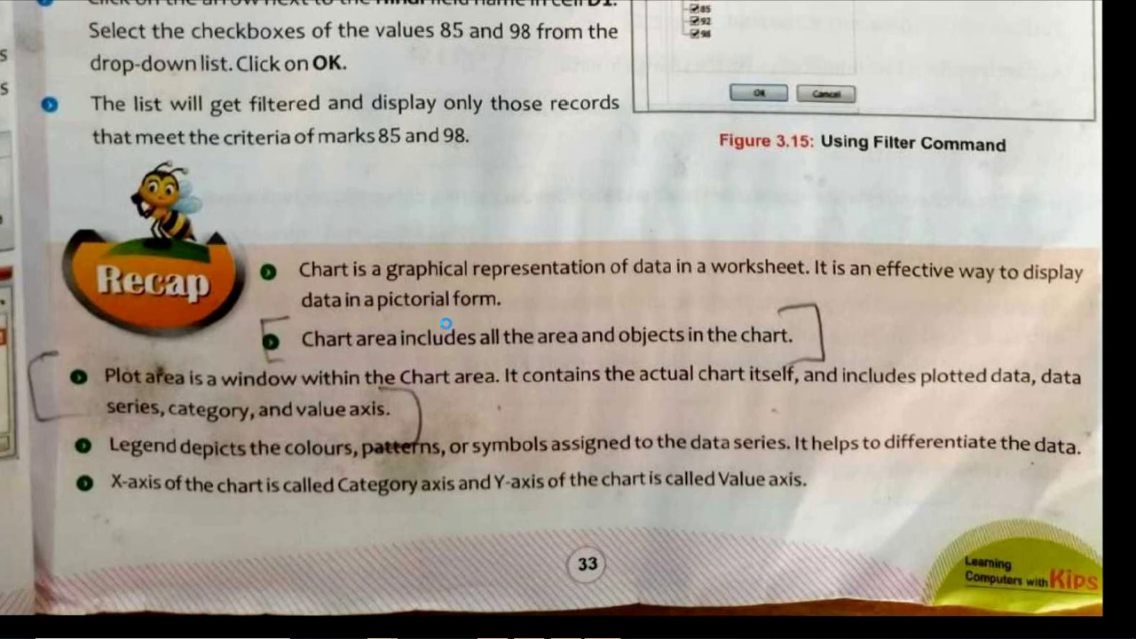
pyautogui.scroll(1, 445, 323)
pyautogui.scroll(-1, 446, 324)
pyautogui.scroll(-1, 320, 418)
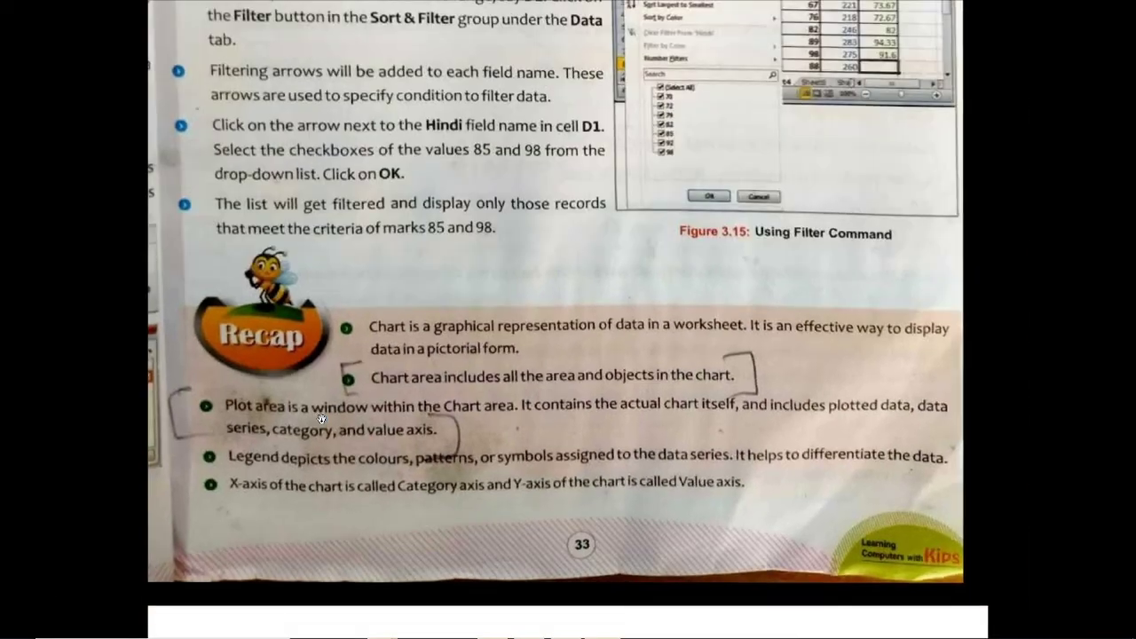
pyautogui.scroll(5, 321, 418)
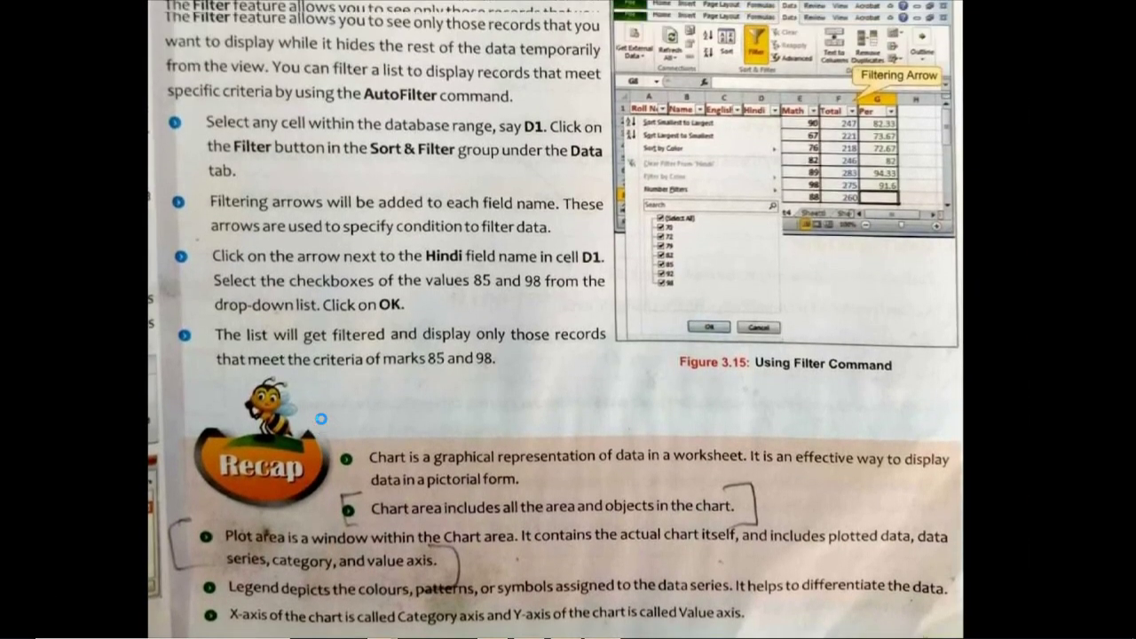
pyautogui.scroll(5, 321, 418)
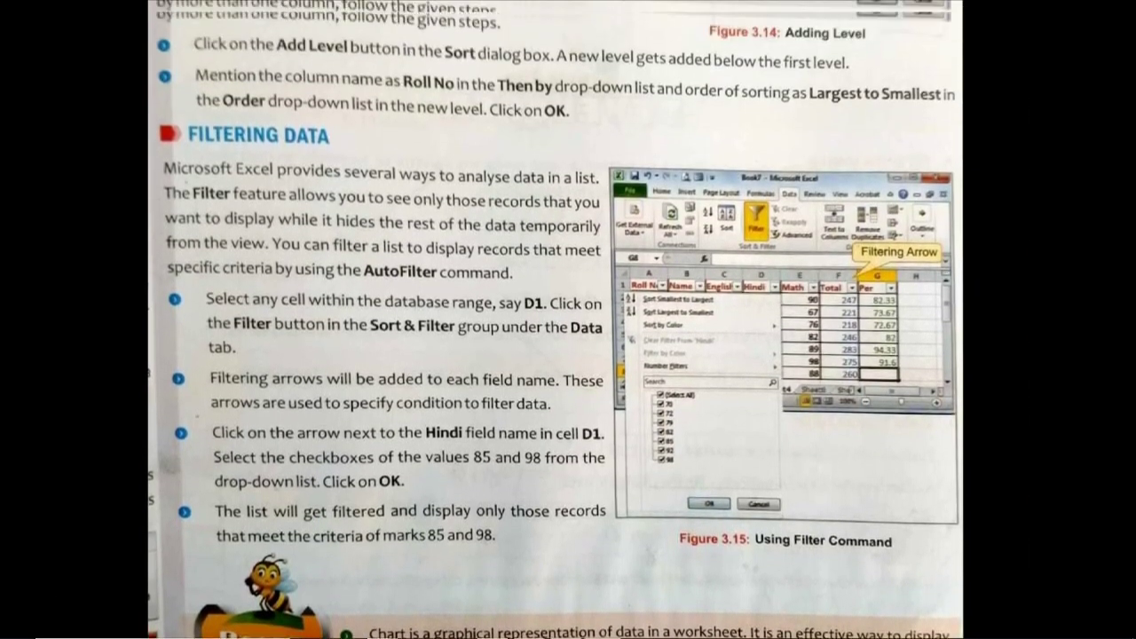
pyautogui.scroll(5, 543, 425)
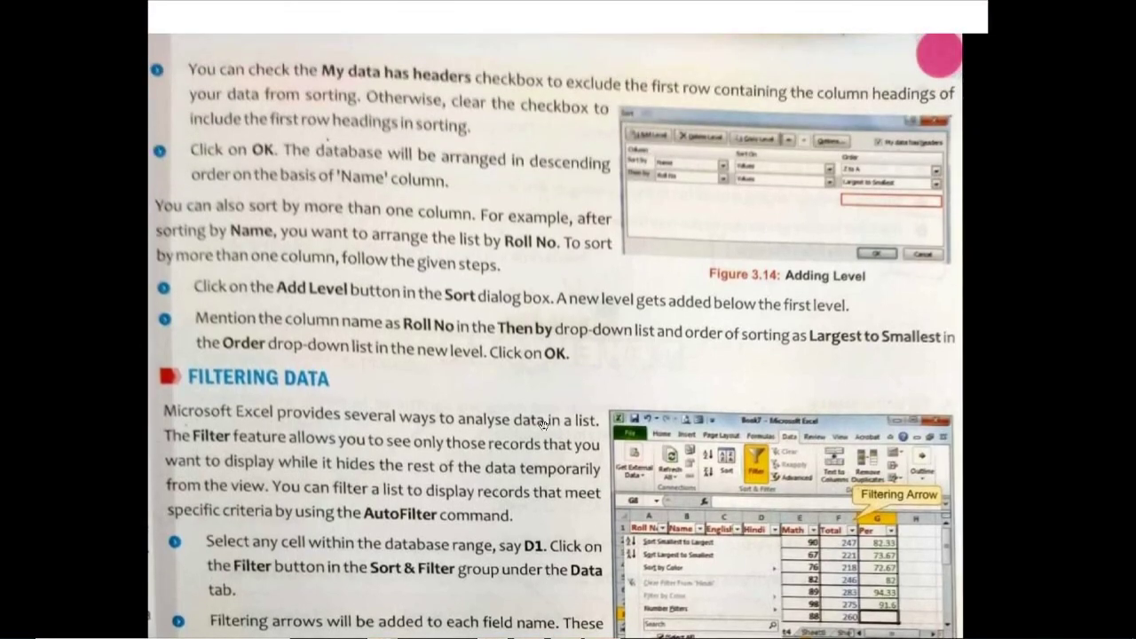